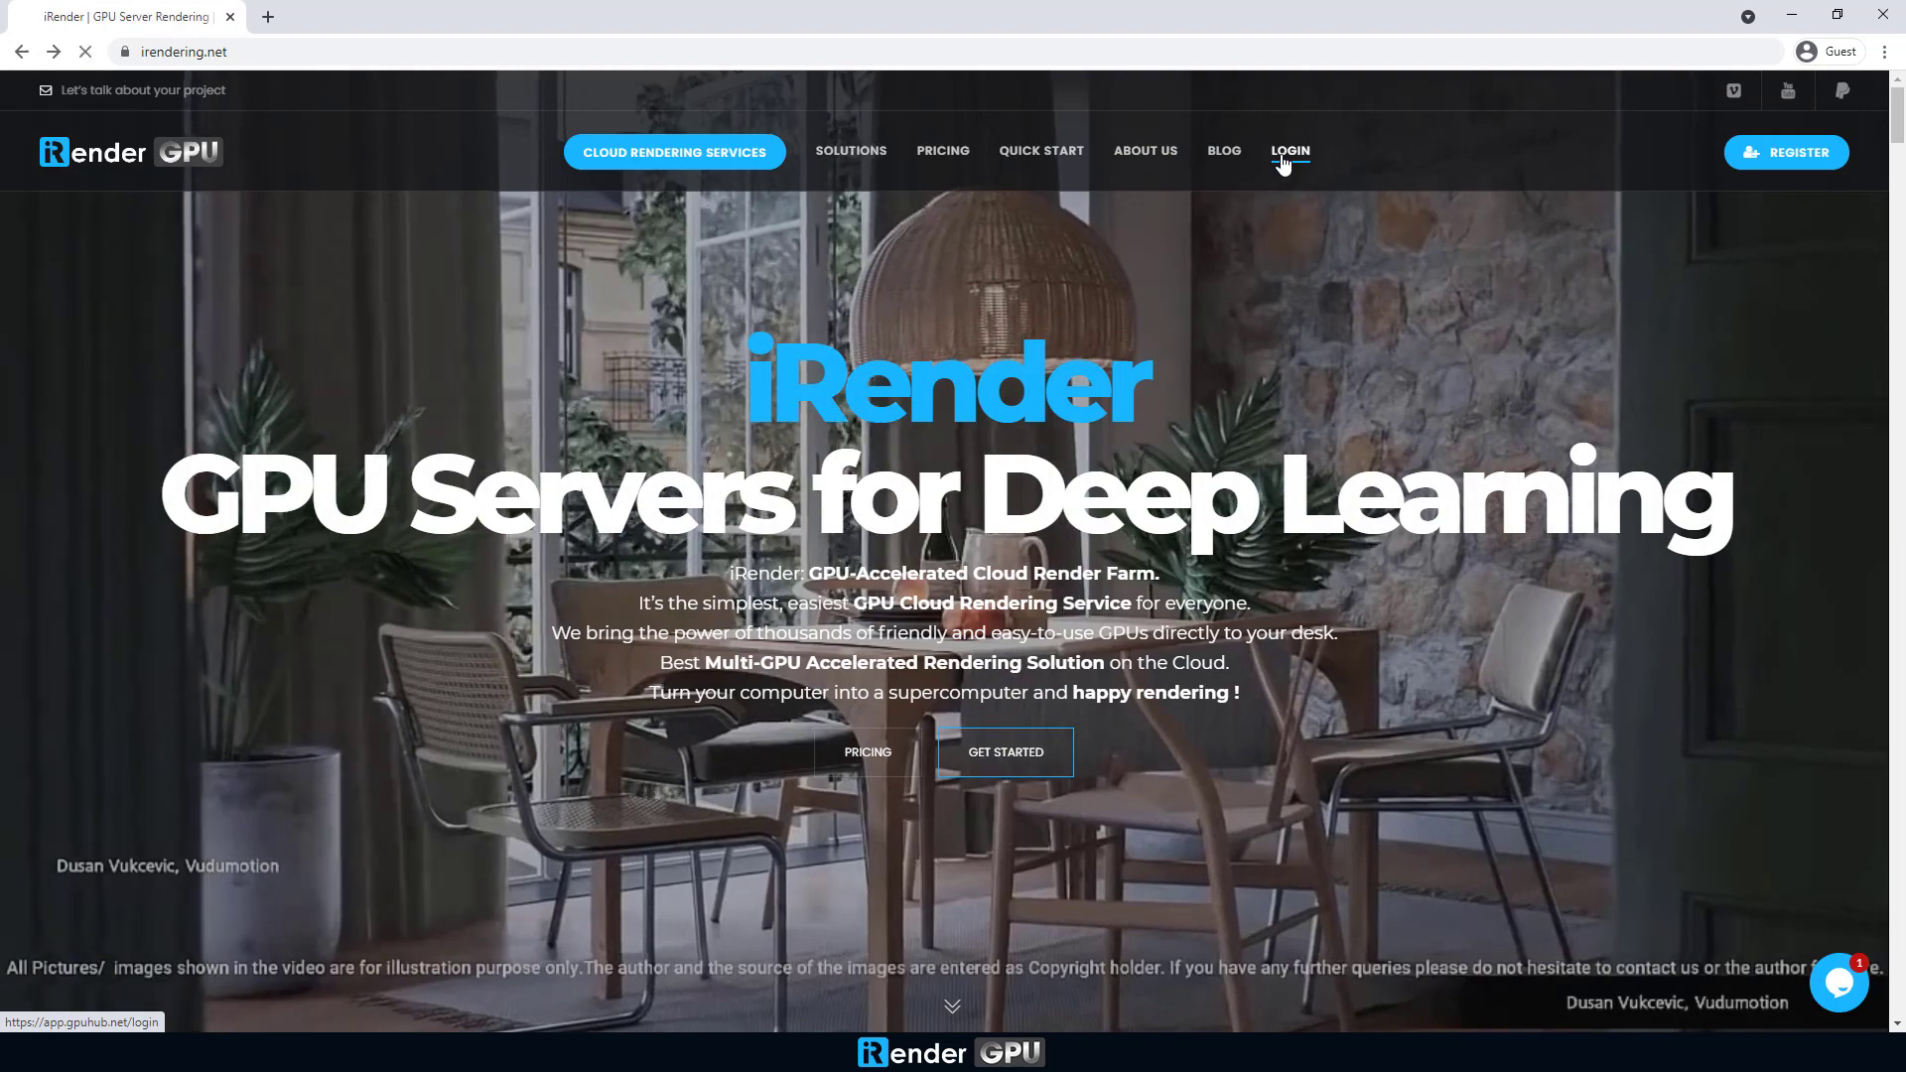
On the iRender sign-in page, enter the account username and password
{"action": "left_click", "coordinate": [1283, 162]}
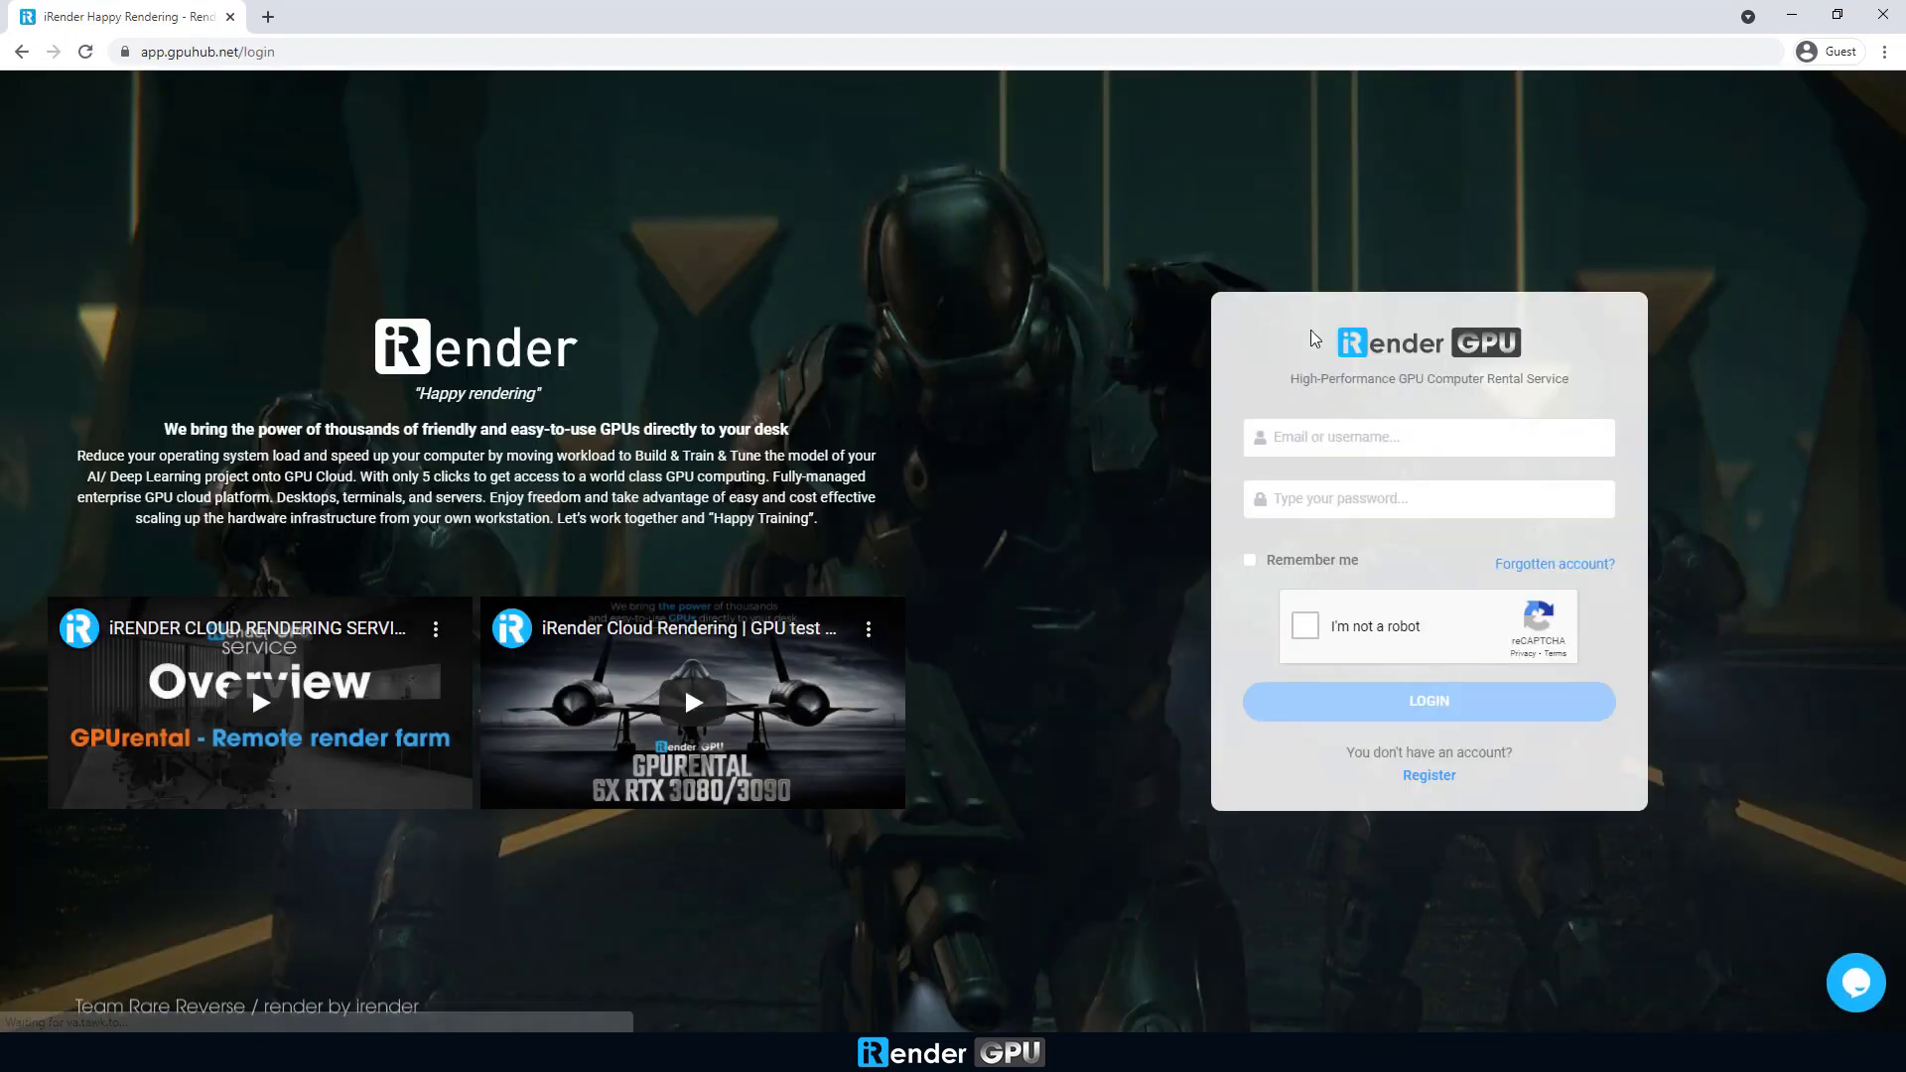
{"action": "left_click", "coordinate": [1351, 429]}
{"action": "key", "text": "Tab"}
{"action": "type", "text": "a"}
Solve the reCAPTCHA traffic-light challenge and log in to the account dashboard
{"action": "left_click", "coordinate": [1315, 623]}
{"action": "left_click", "coordinate": [943, 605]}
{"action": "left_click", "coordinate": [1081, 602]}
{"action": "left_click", "coordinate": [1226, 605]}
{"action": "left_click", "coordinate": [1224, 884]}
{"action": "left_click", "coordinate": [1458, 705]}
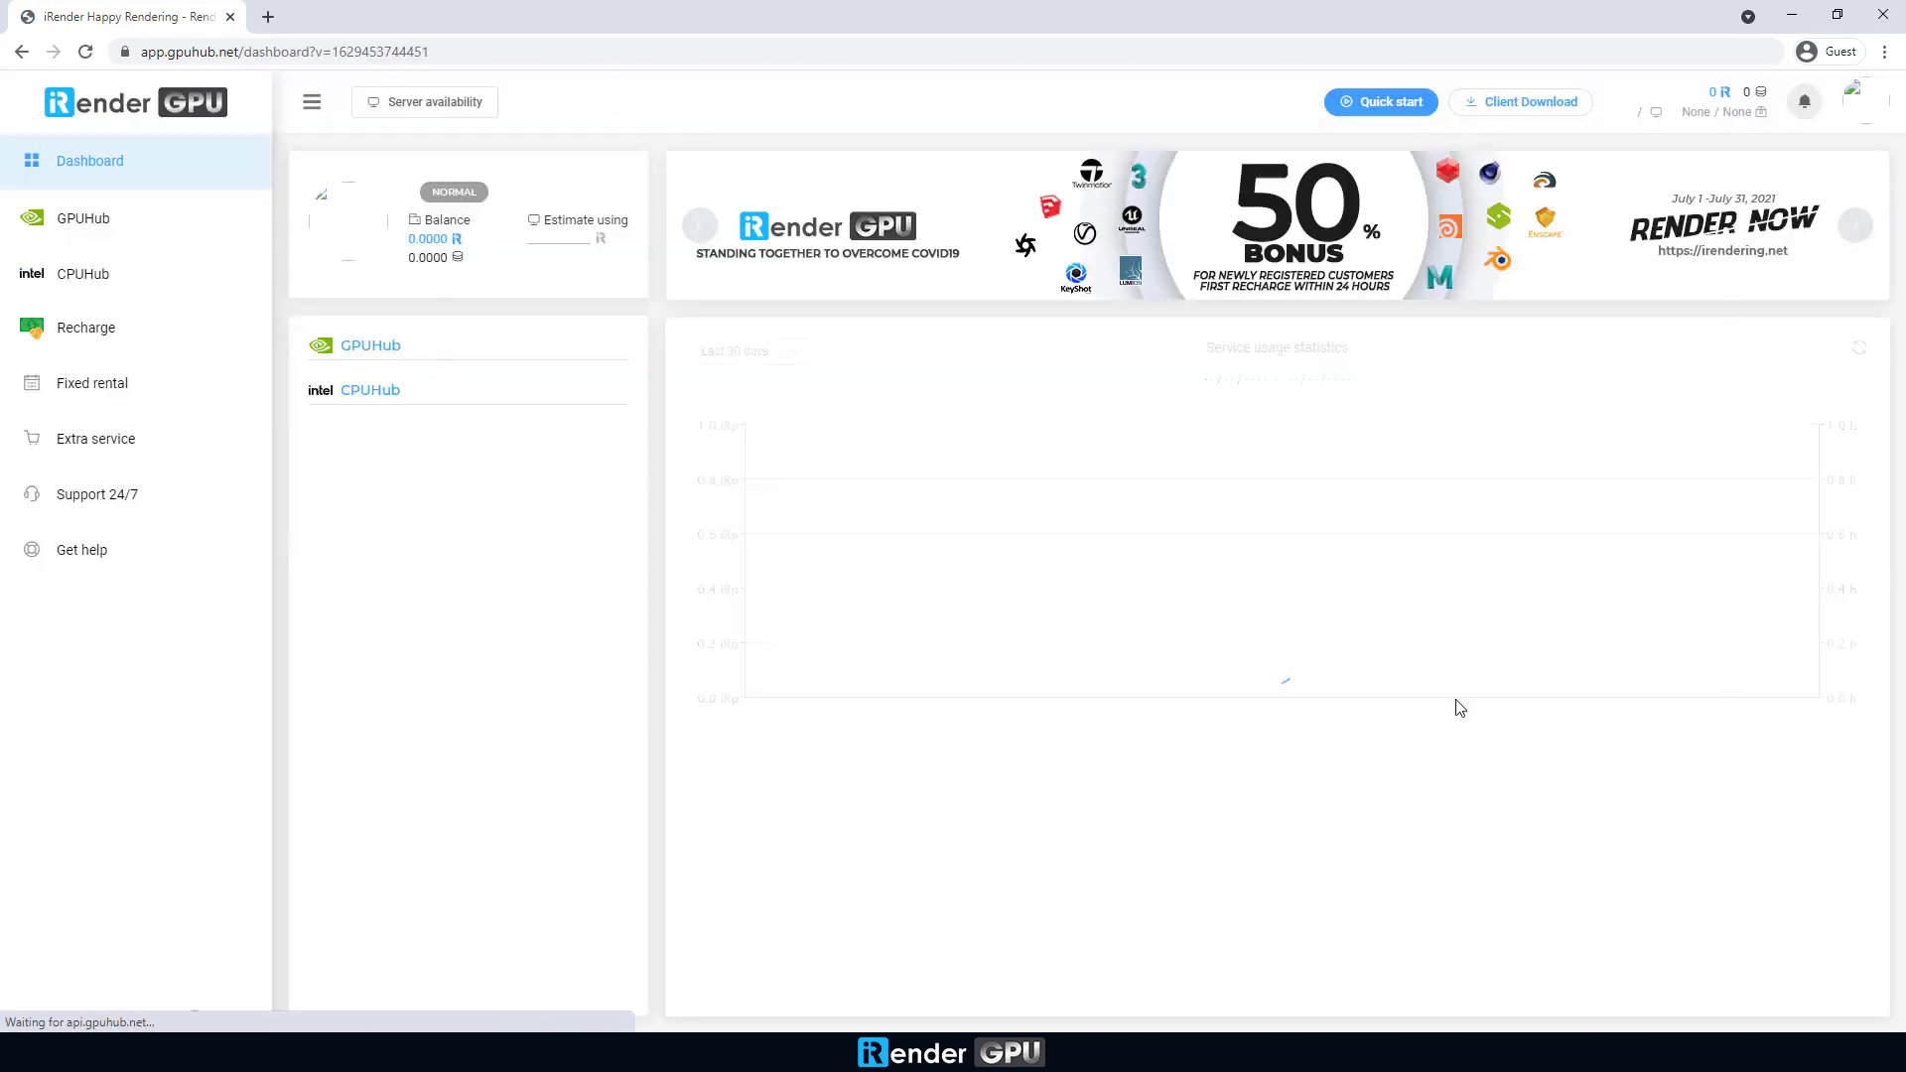
Create a Windows image named 4xRTX3080 on GPU Server 7 from the 2x-4x Card packages
{"action": "left_click", "coordinate": [114, 224]}
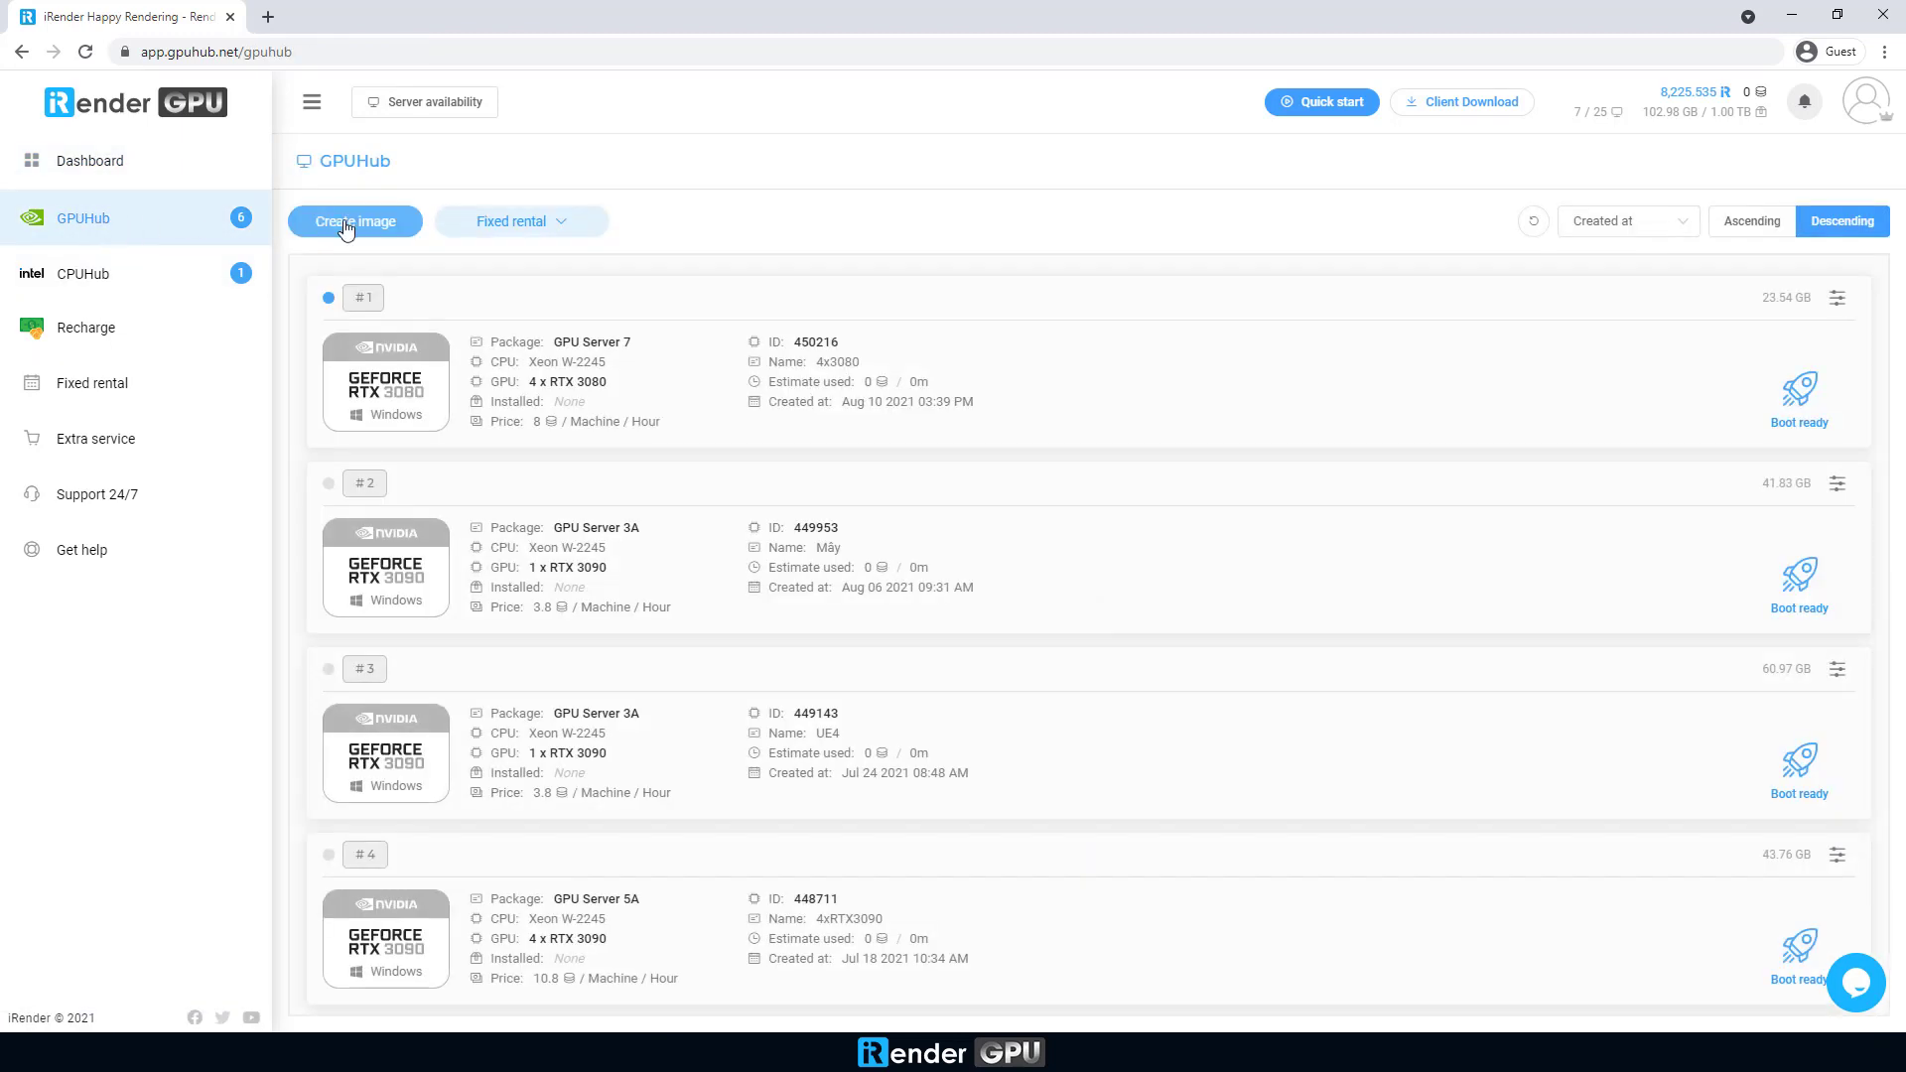
{"action": "left_click", "coordinate": [397, 106]}
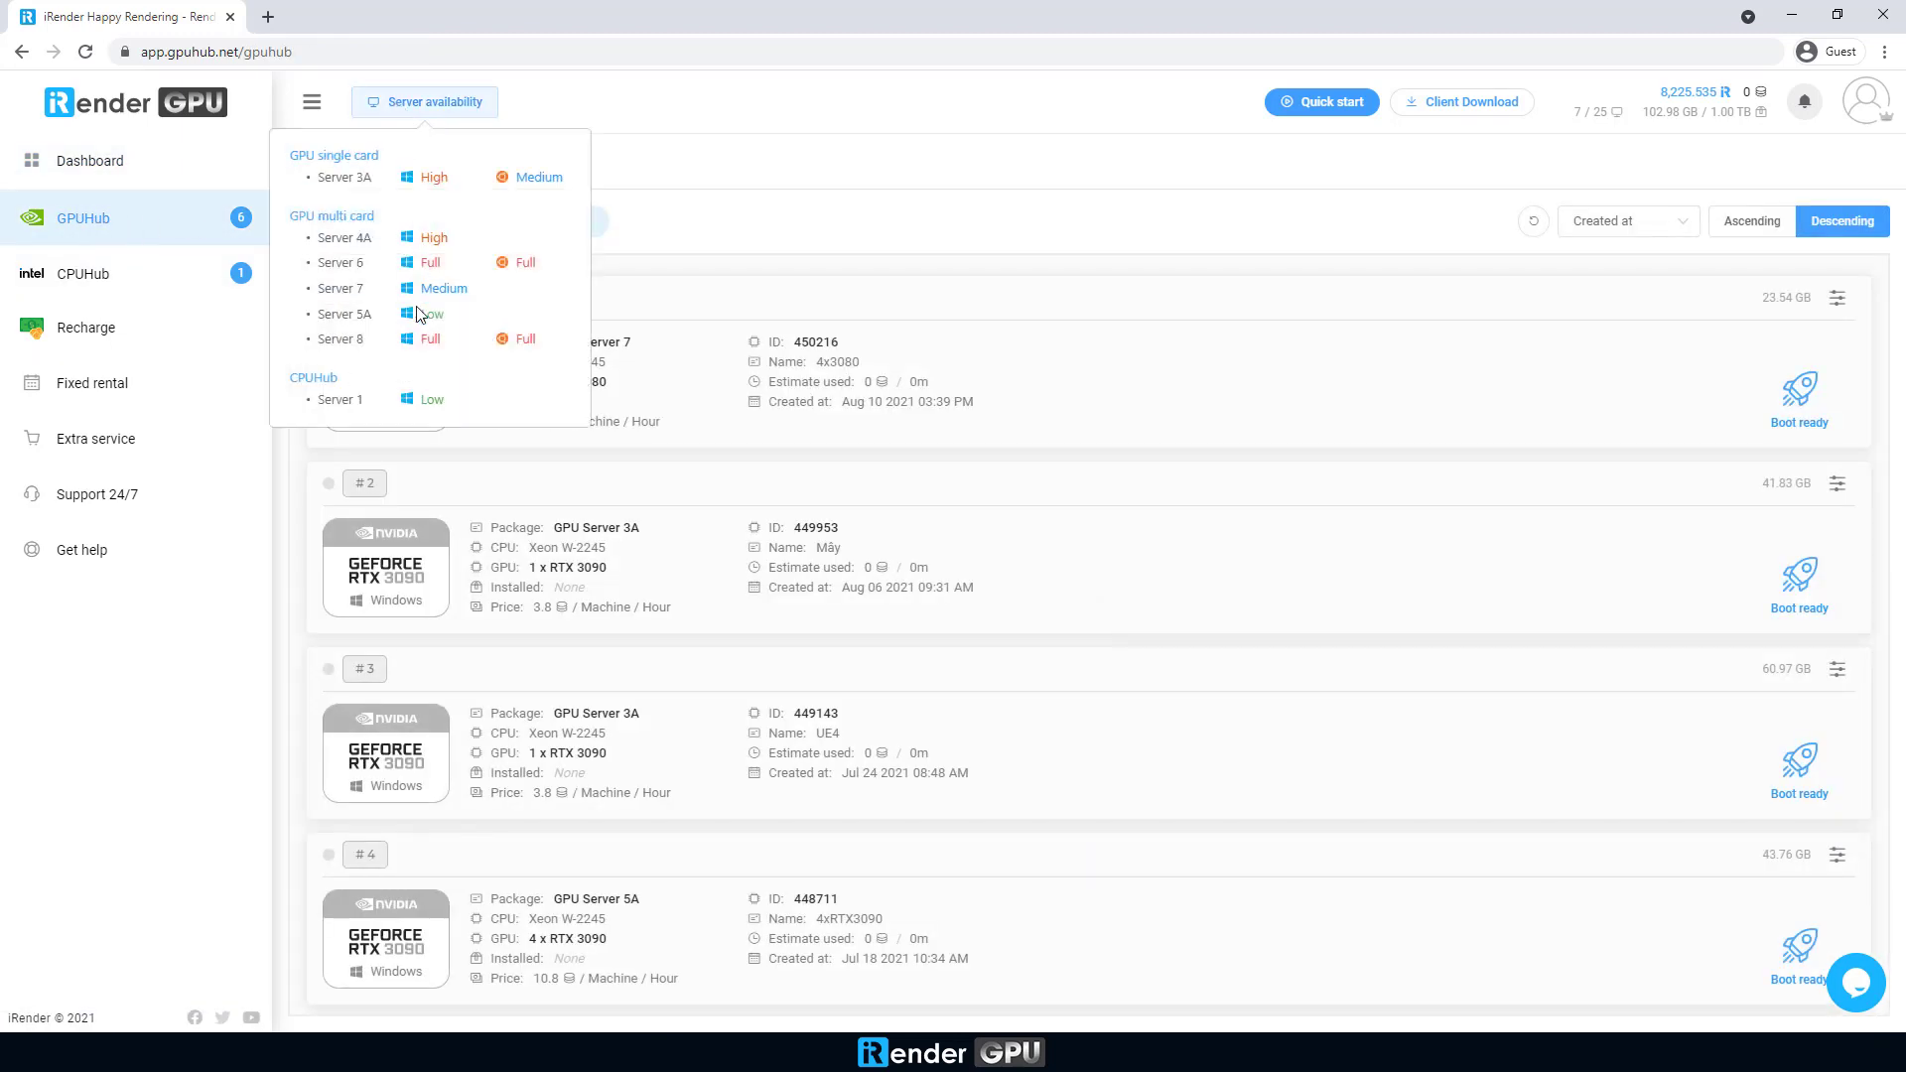
{"action": "left_click", "coordinate": [344, 225]}
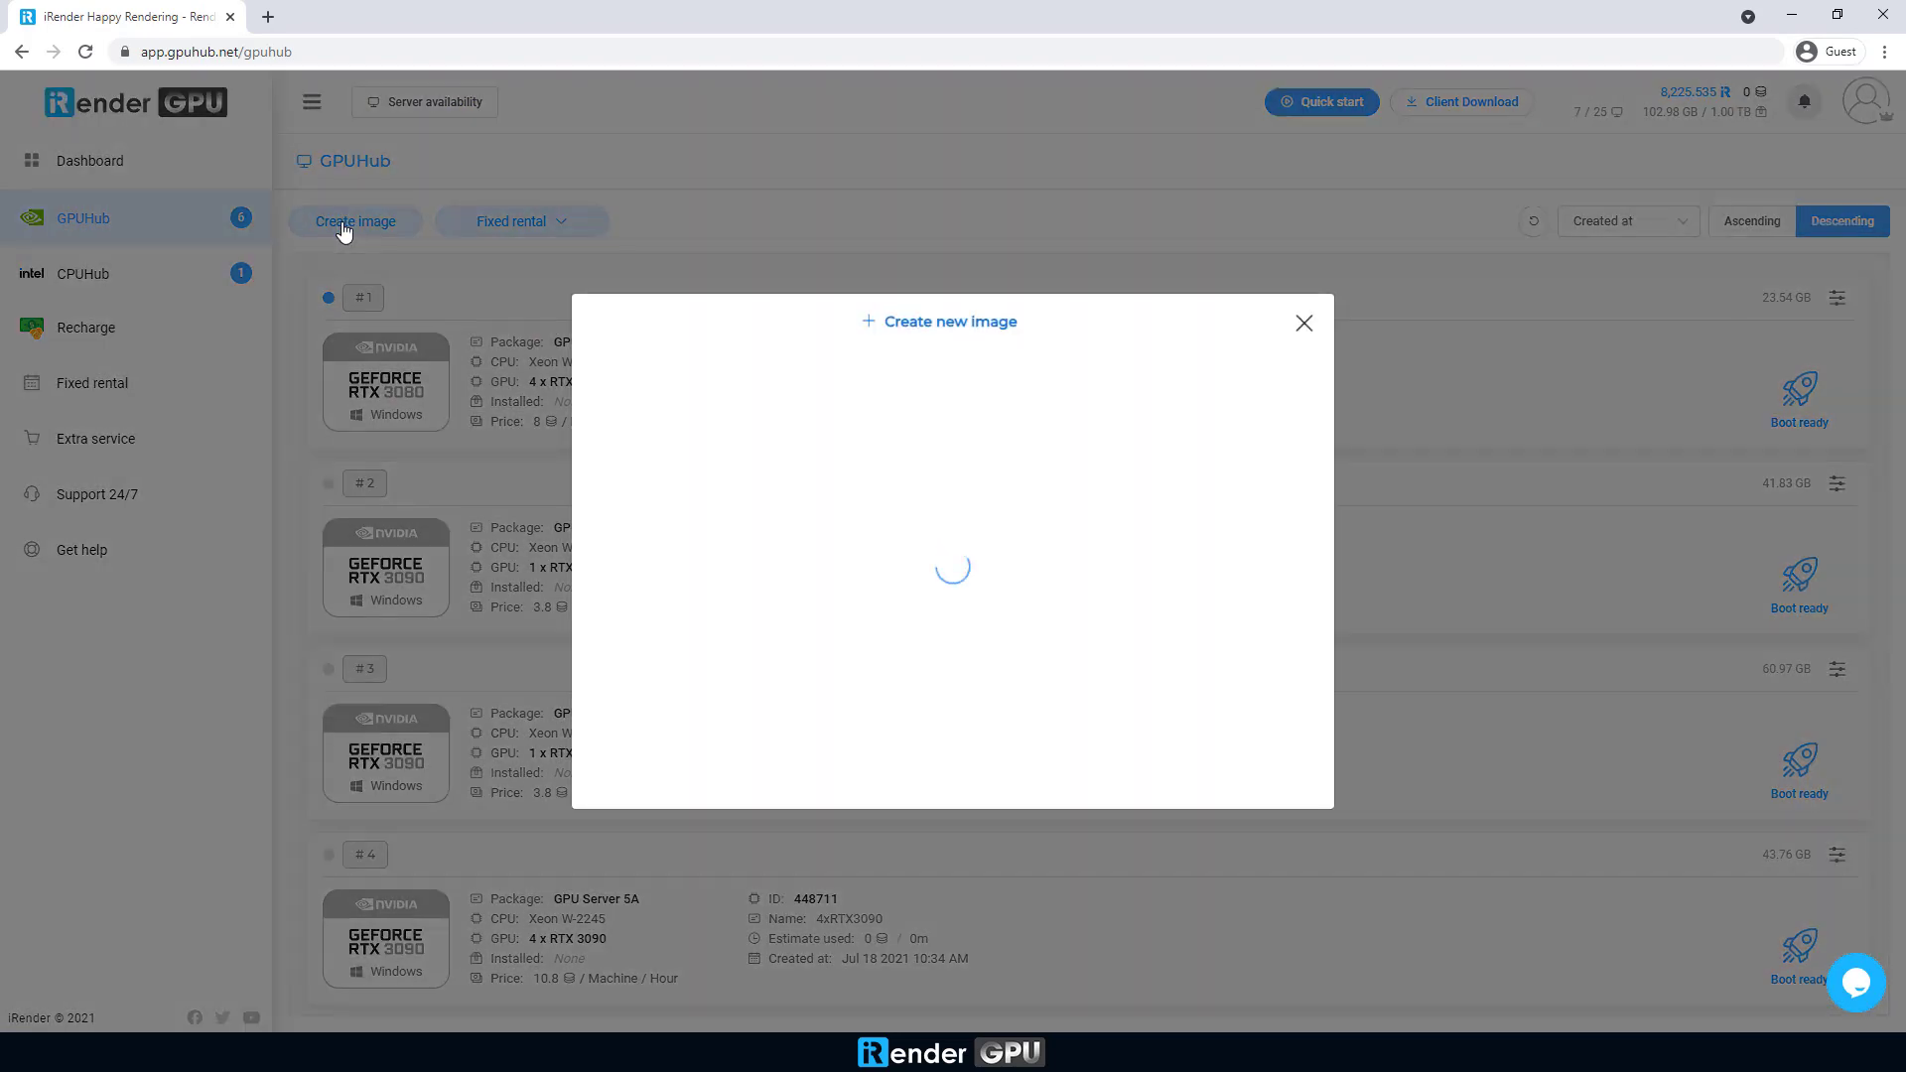
{"action": "left_click", "coordinate": [734, 314]}
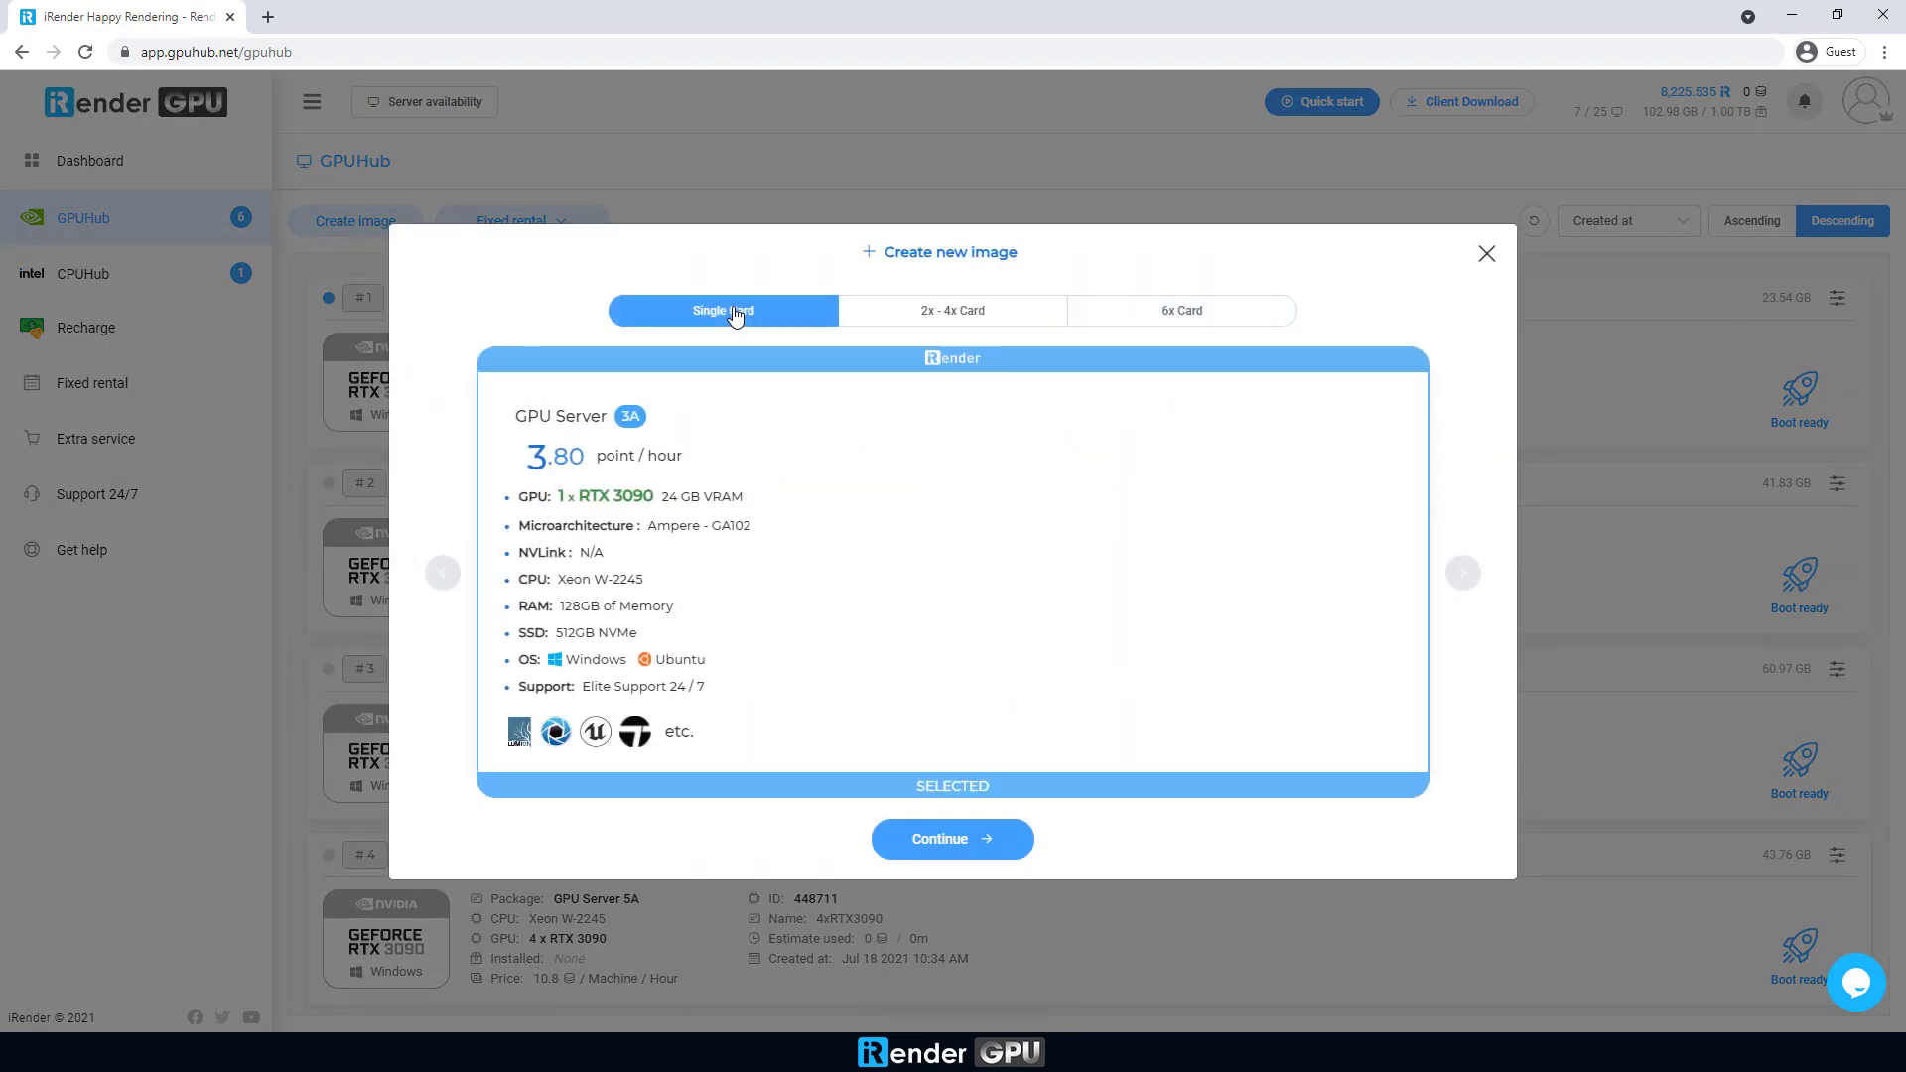
{"action": "left_click", "coordinate": [927, 314]}
{"action": "left_click", "coordinate": [902, 539]}
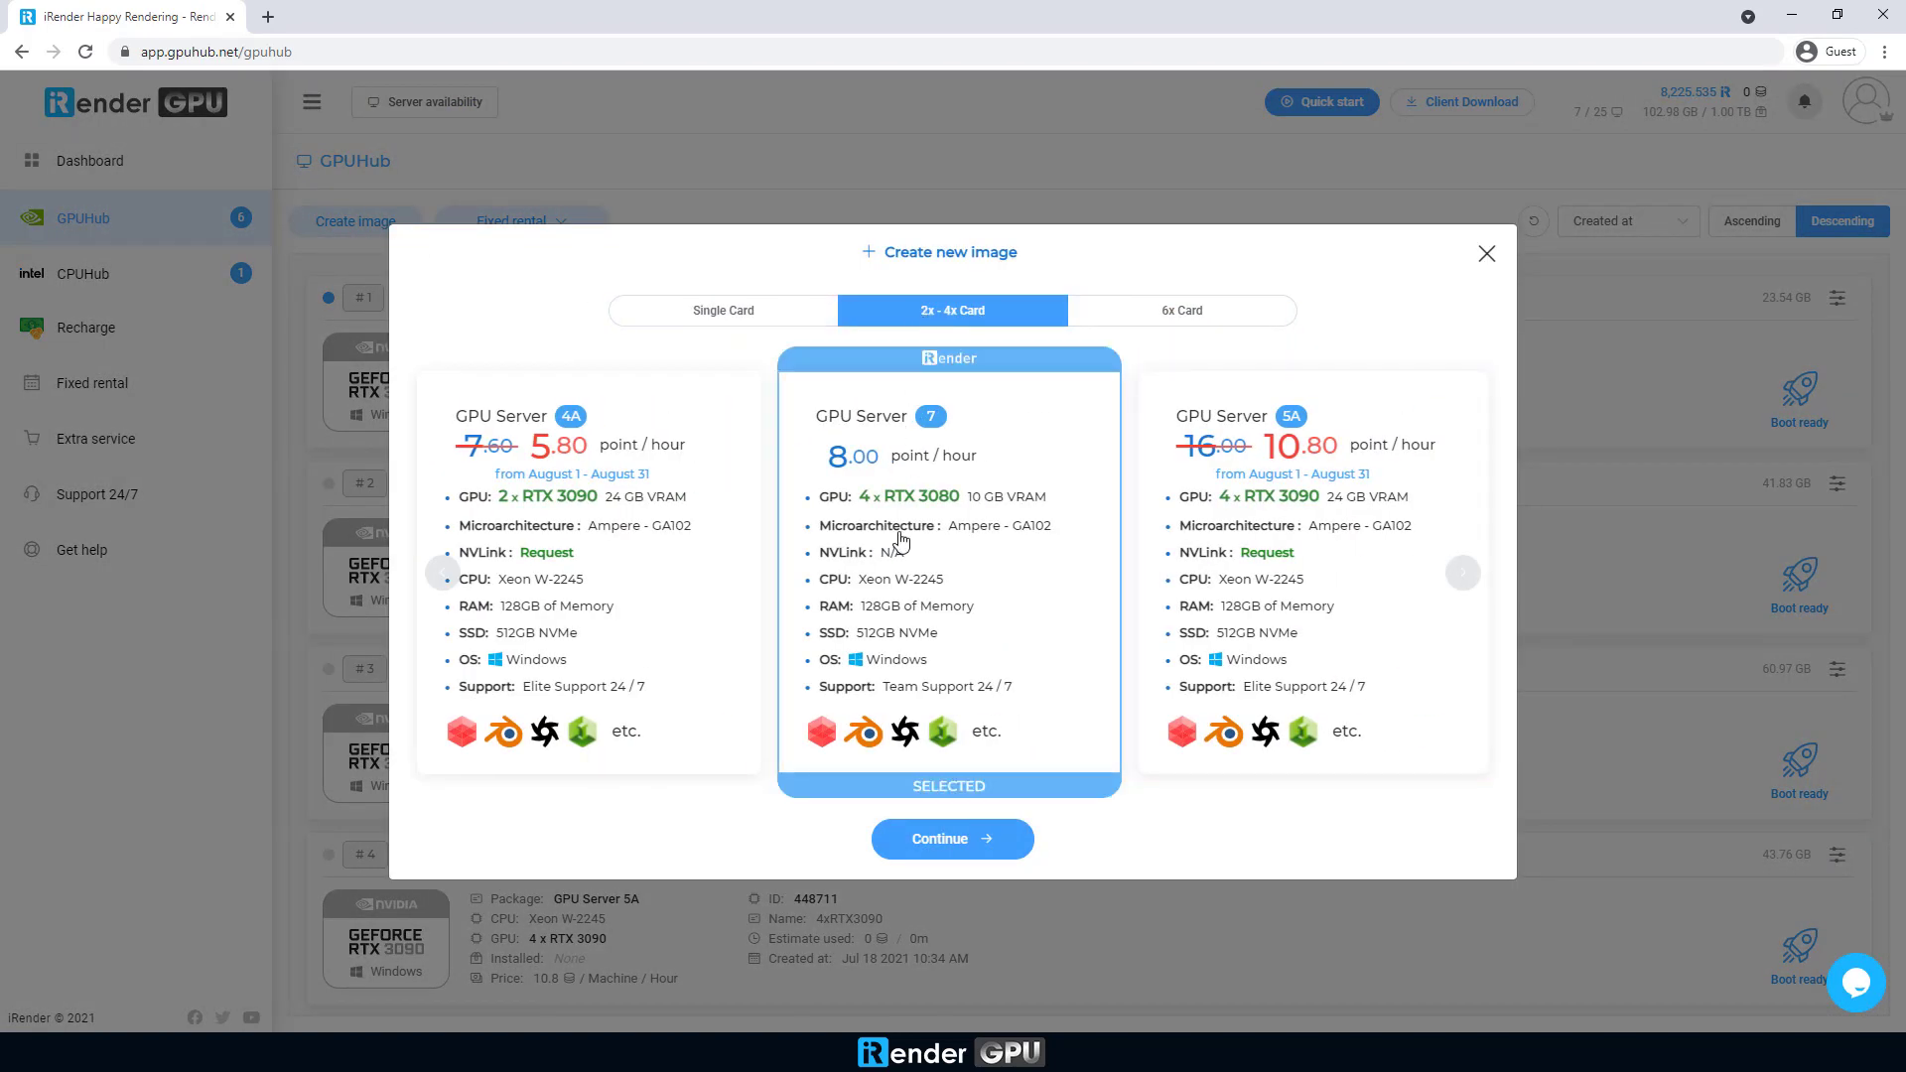
{"action": "left_click", "coordinate": [951, 840]}
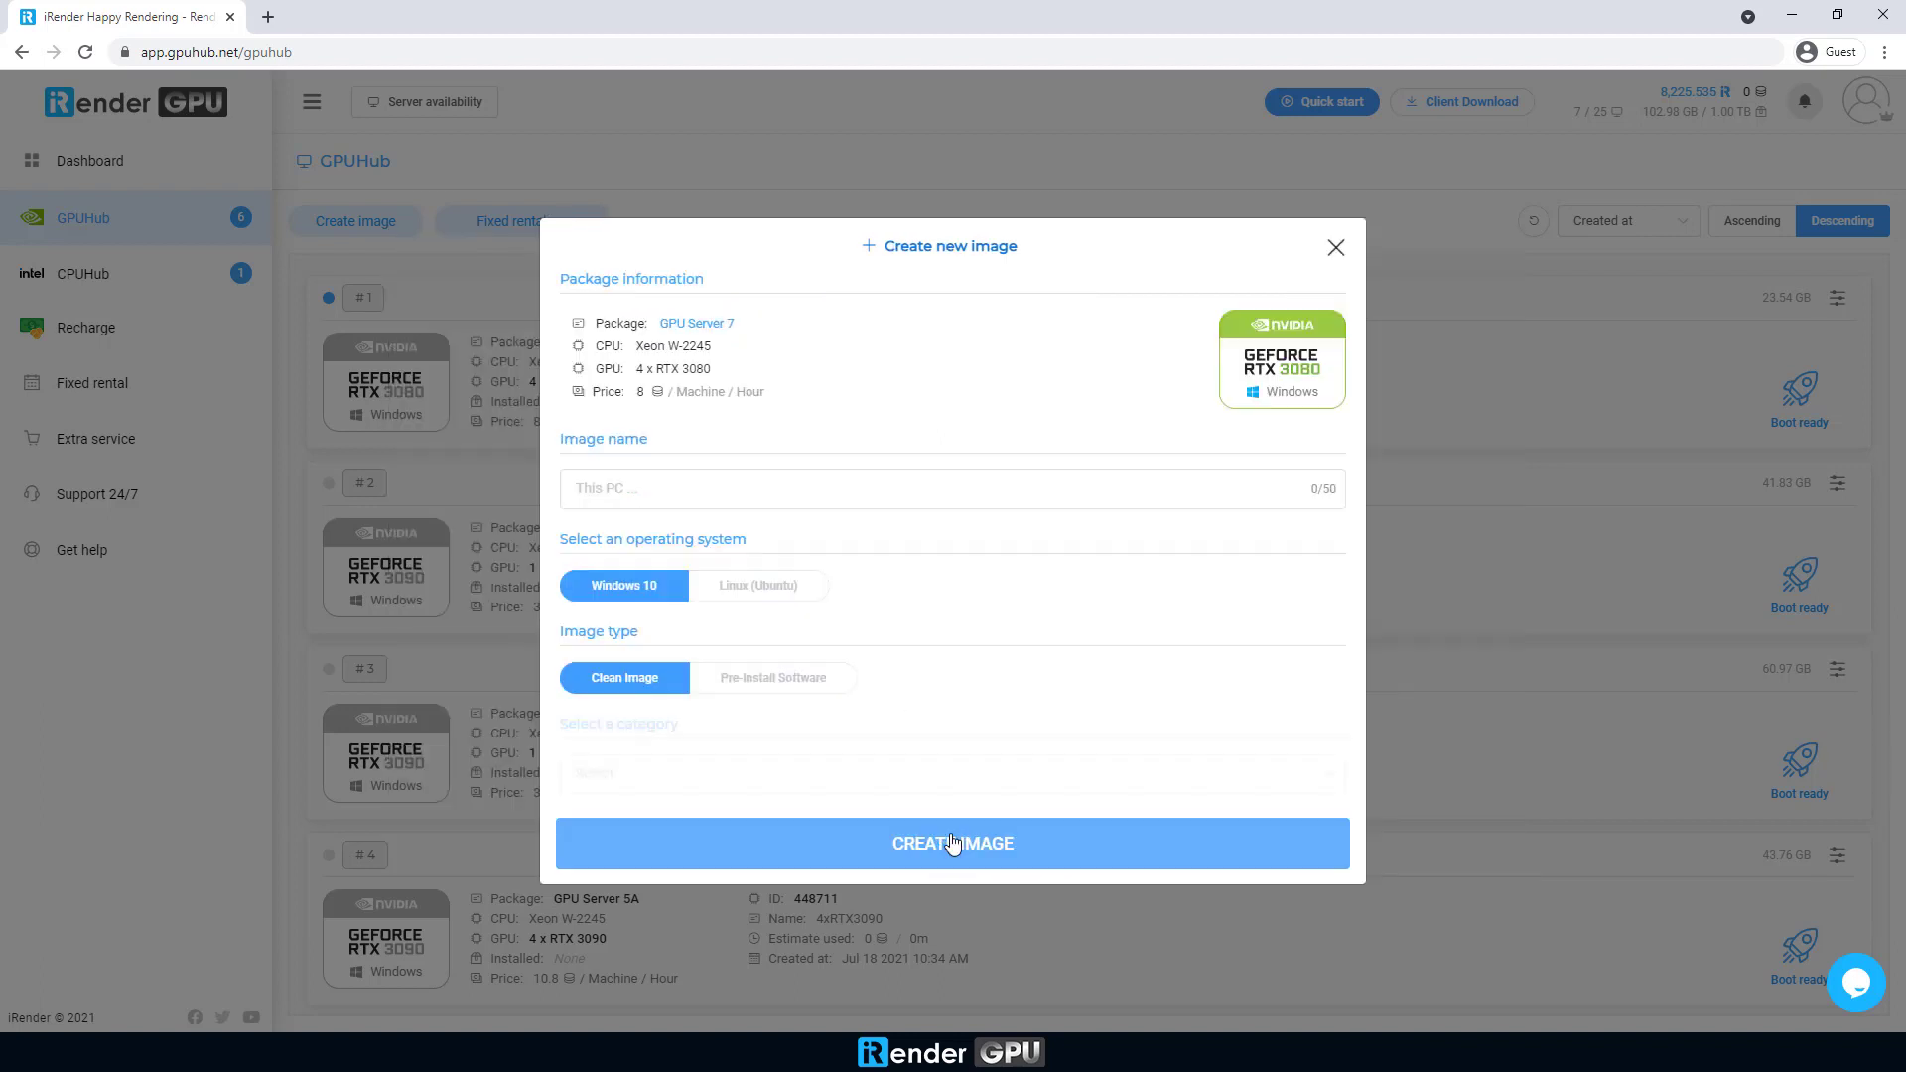
{"action": "left_click", "coordinate": [829, 497]}
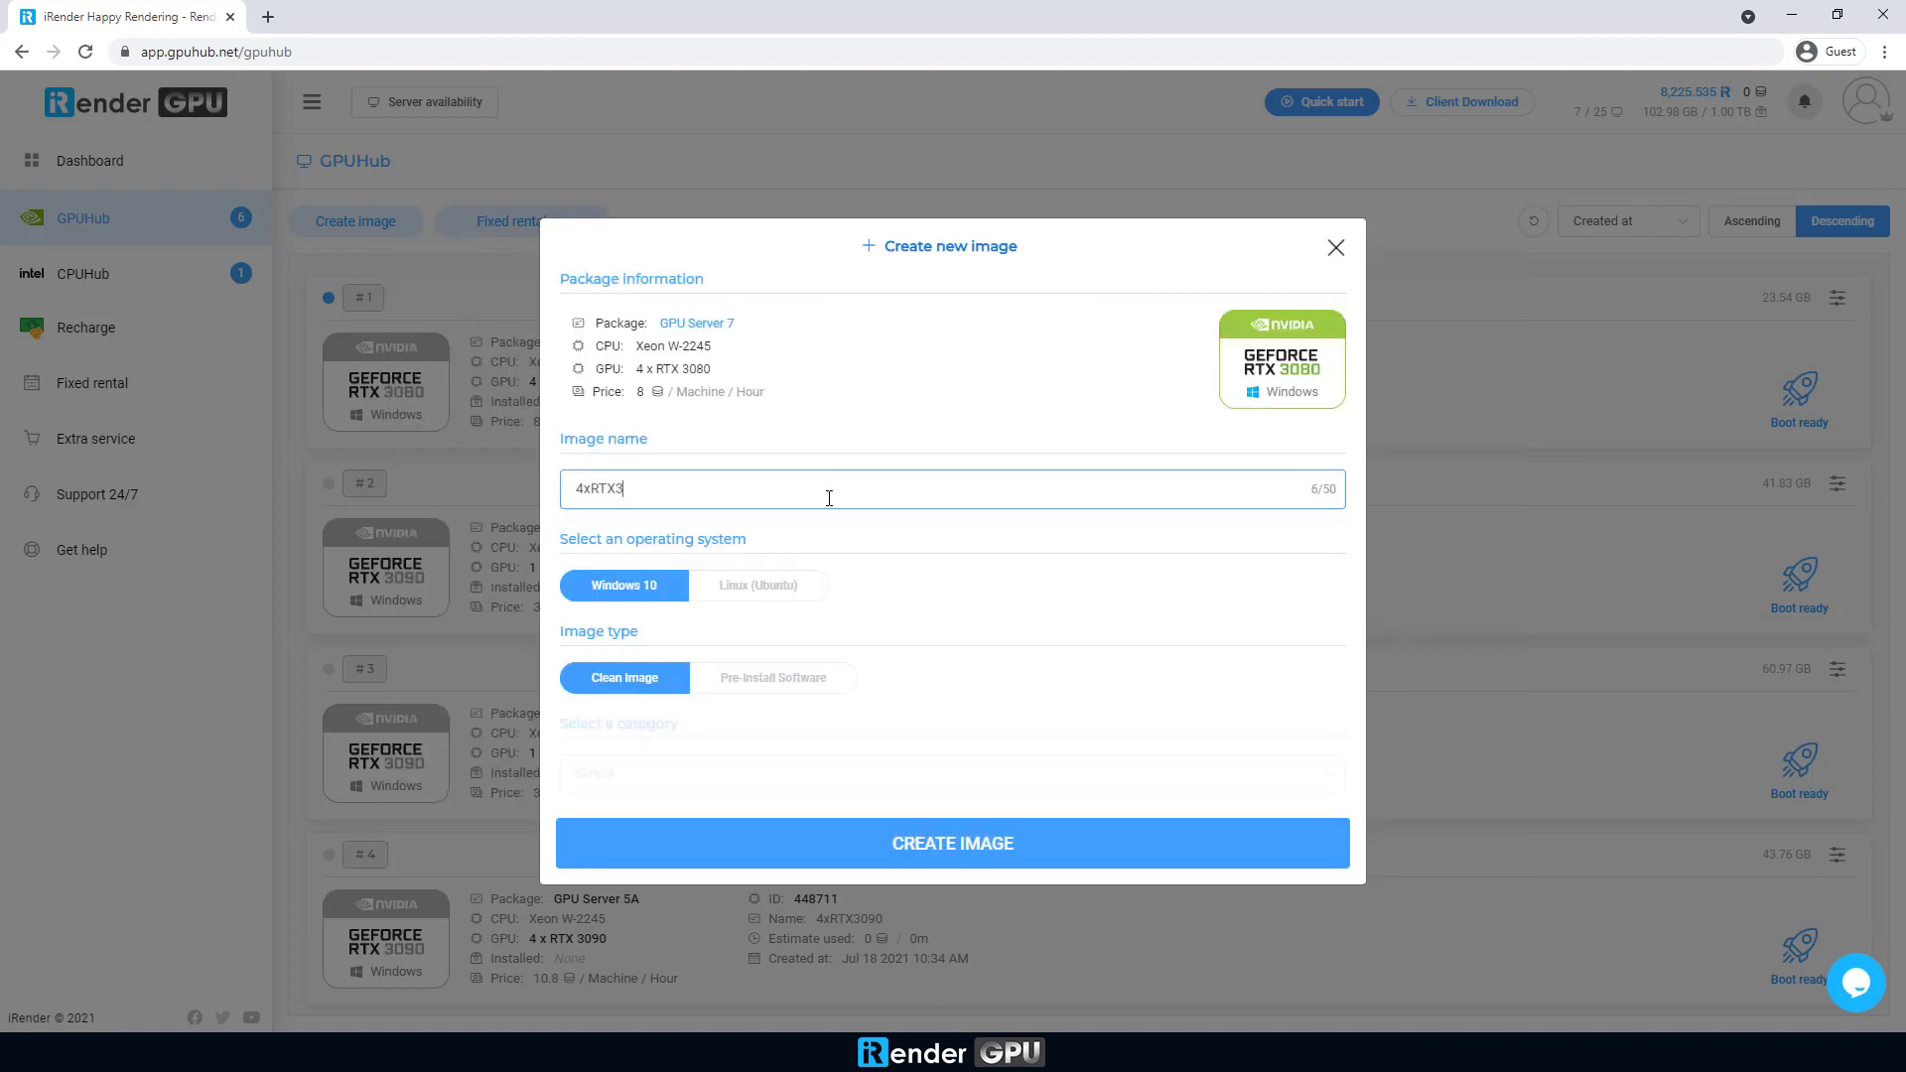
{"action": "left_click", "coordinate": [944, 844]}
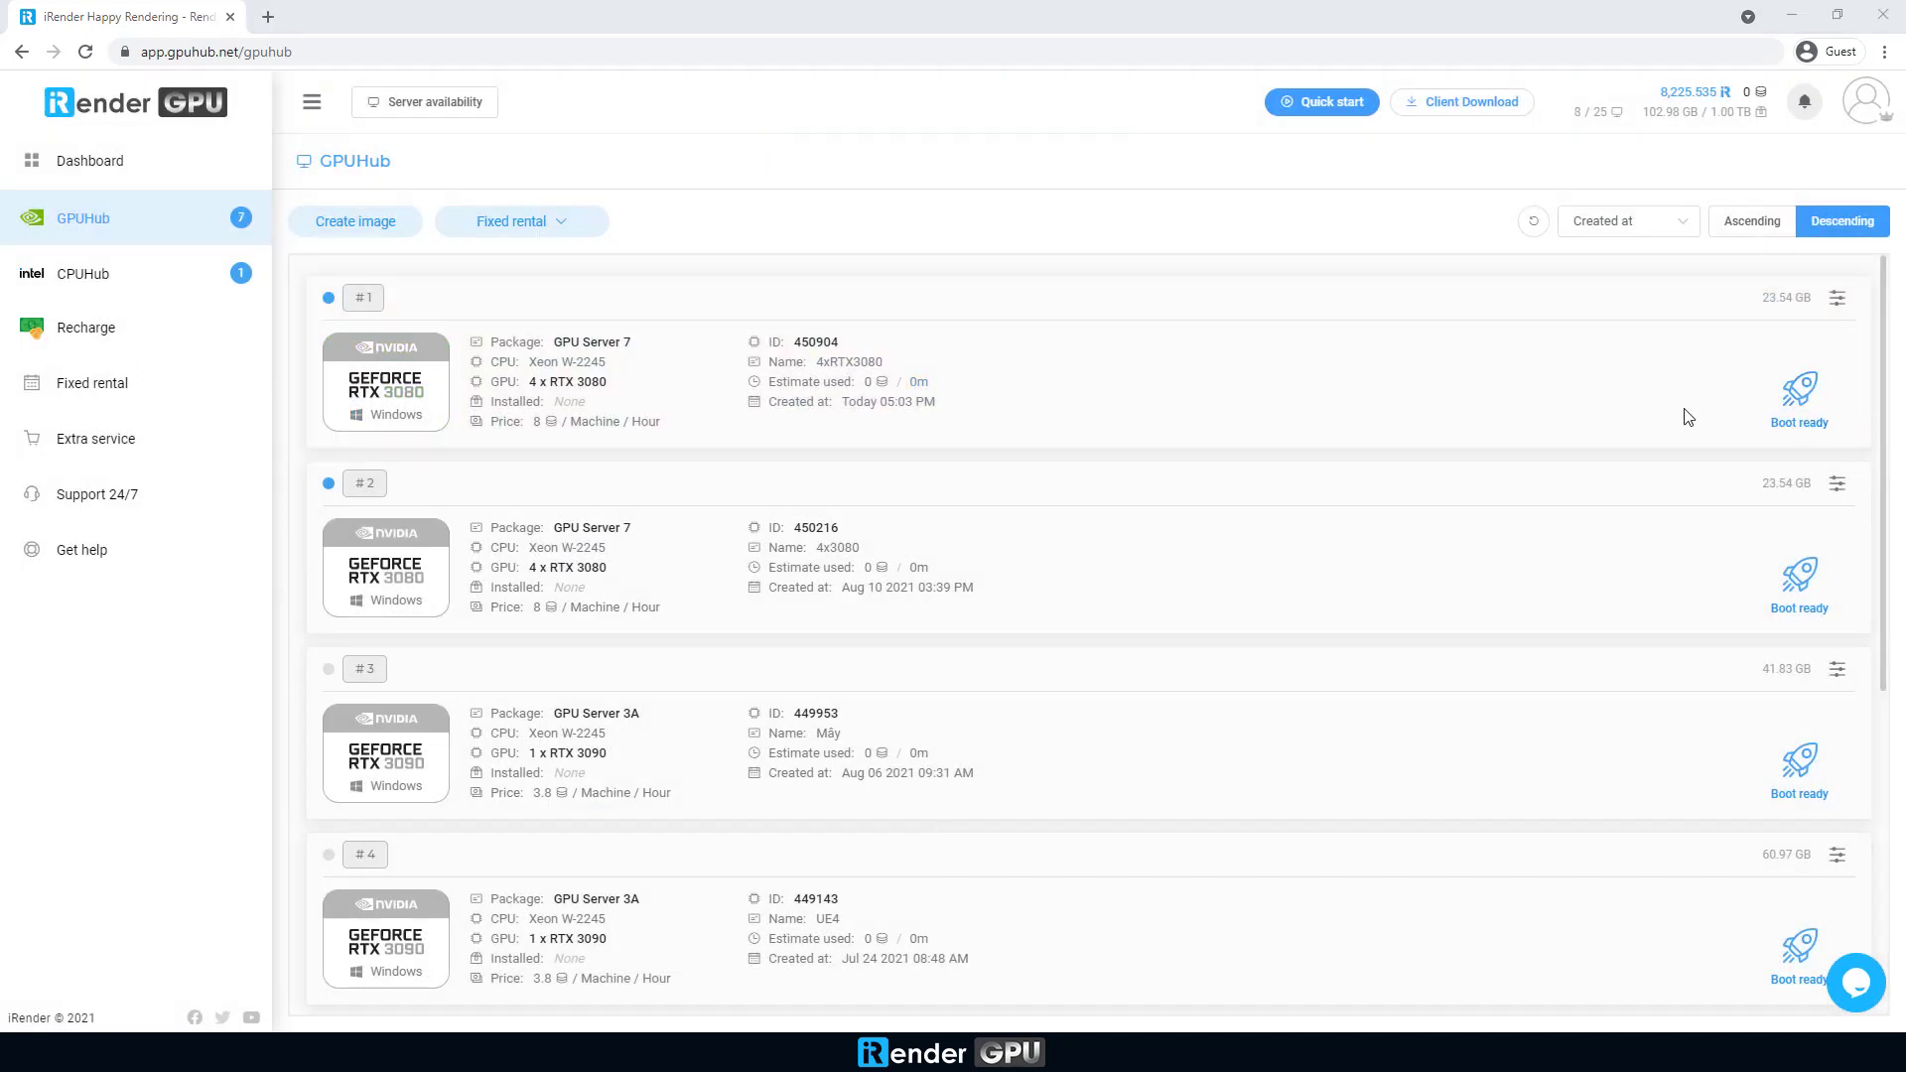
Boot the 4xRTX3080 machine, then download and open its Remote Desktop .rdp file
{"action": "left_click", "coordinate": [1797, 413]}
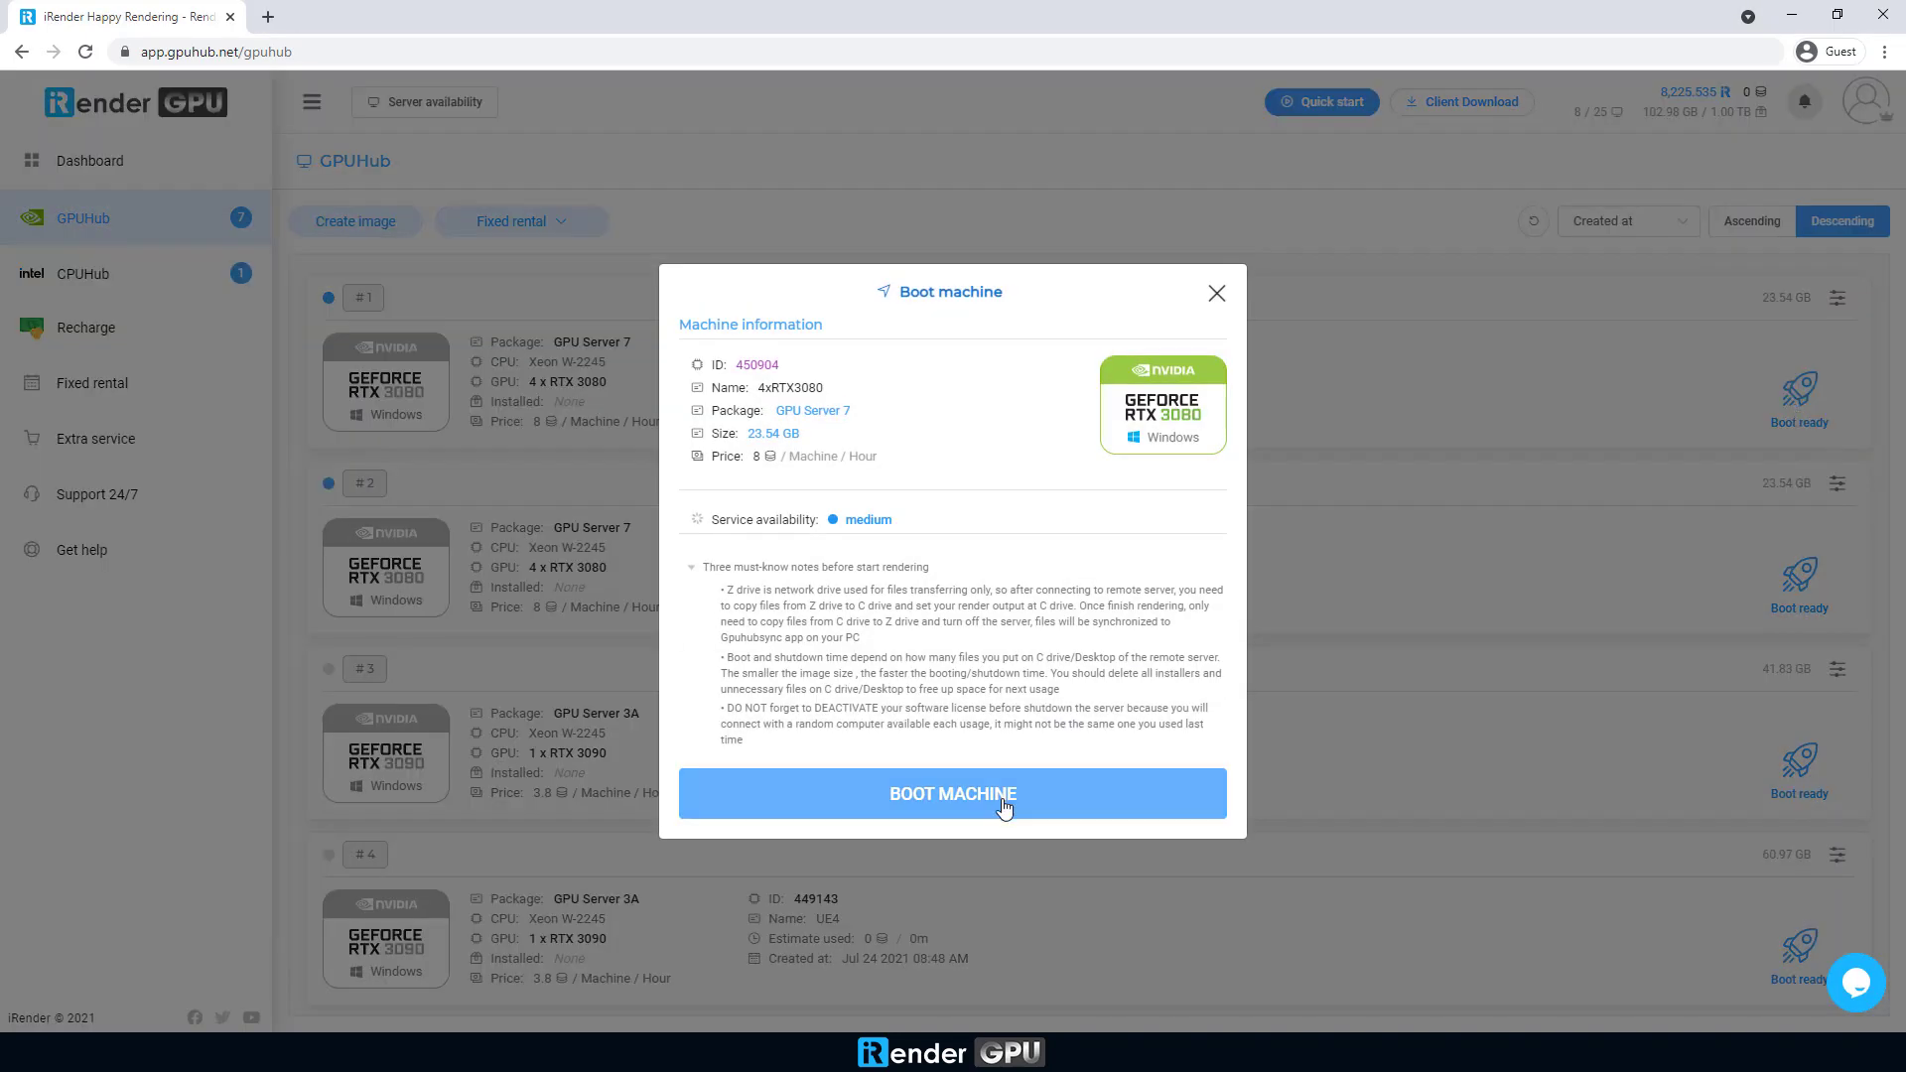
{"action": "left_click", "coordinate": [1003, 804]}
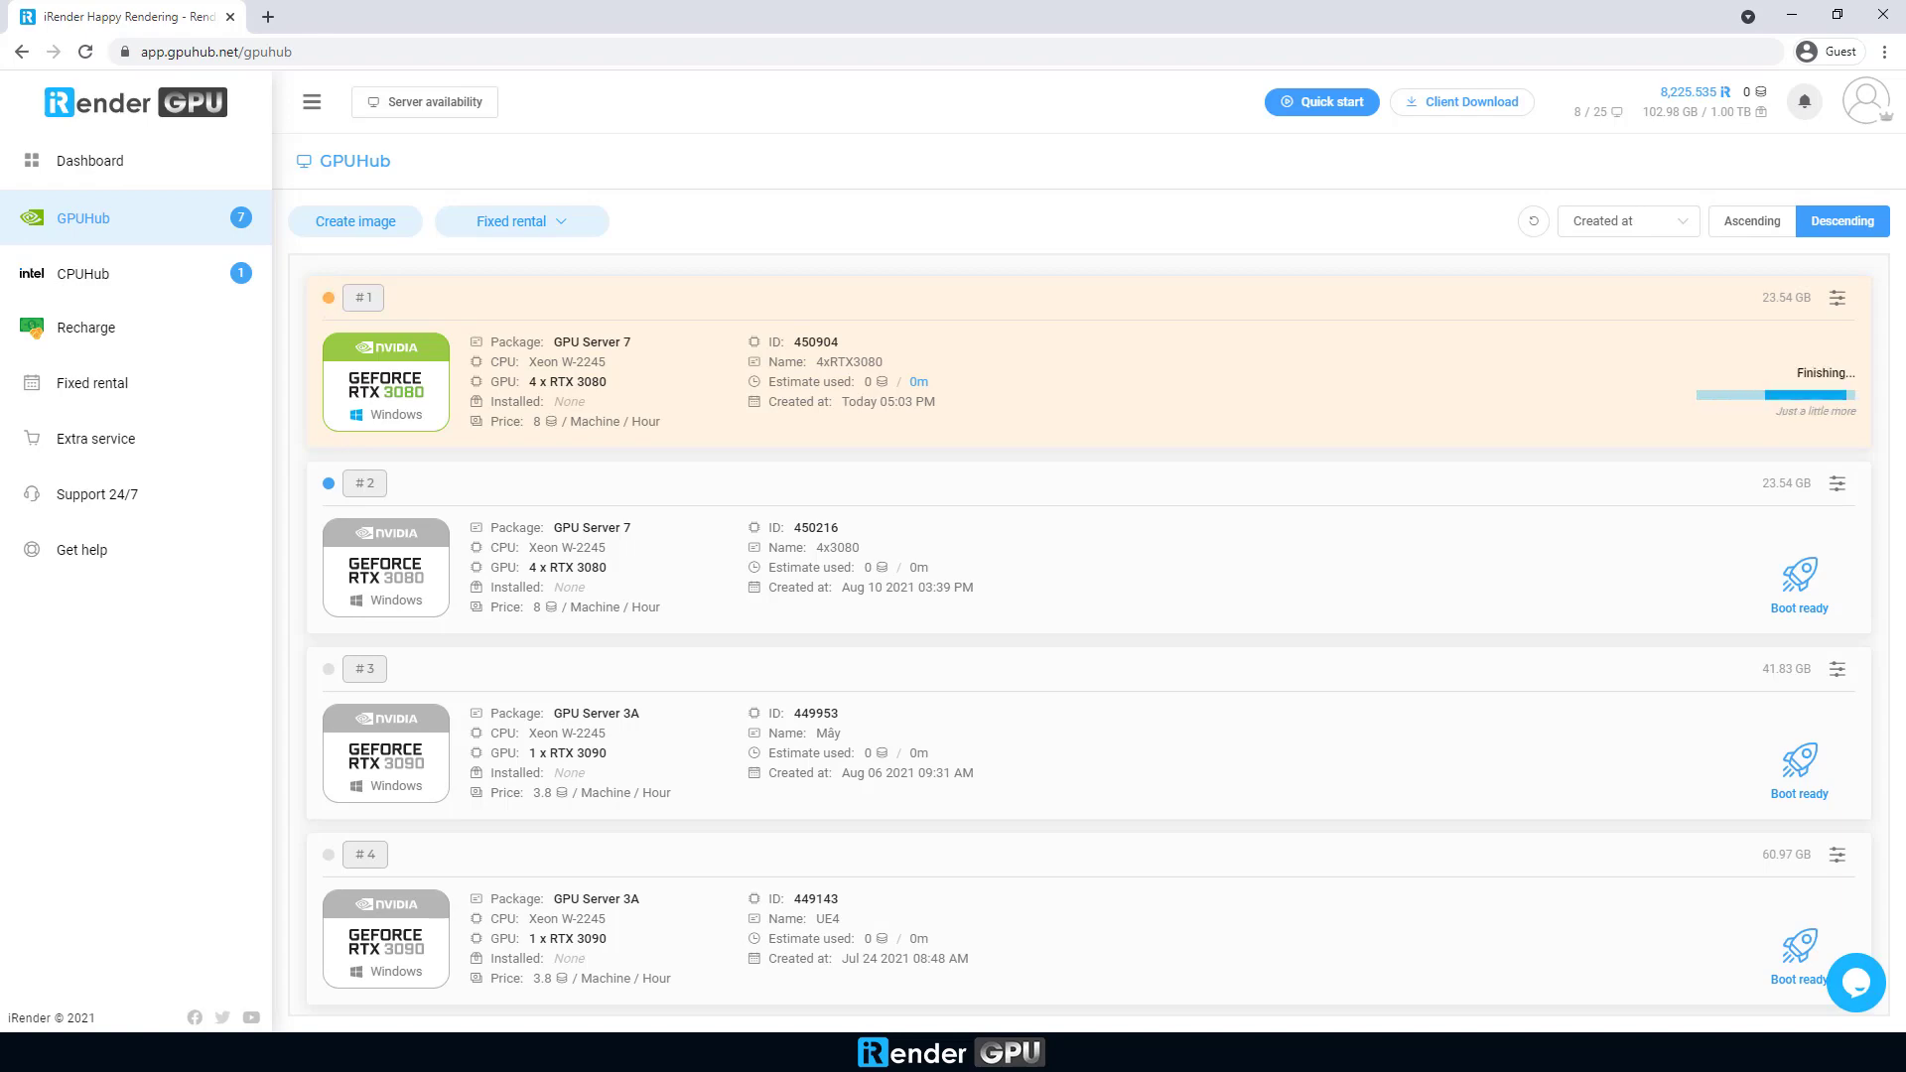
{"action": "left_click", "coordinate": [1805, 424]}
{"action": "left_click", "coordinate": [996, 819]}
{"action": "left_click", "coordinate": [162, 1005]}
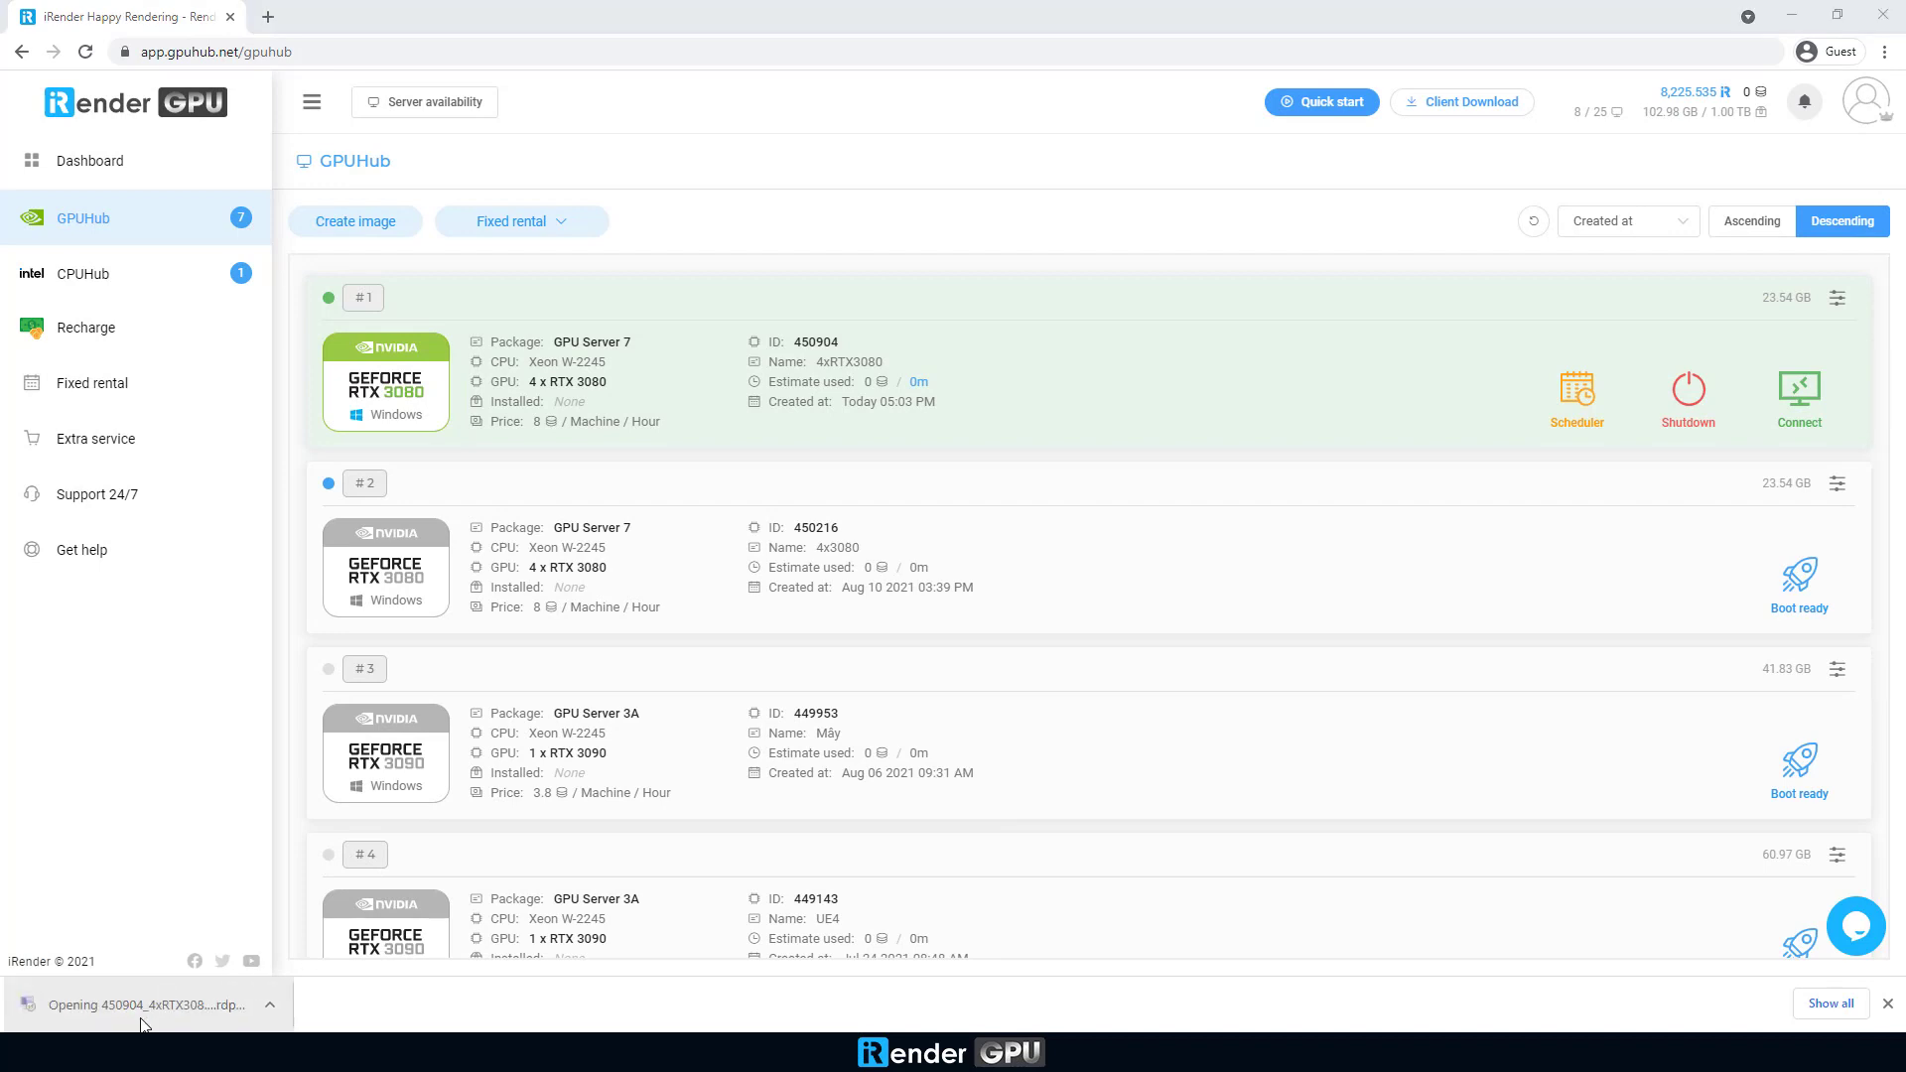
Connect to the server with the account password, accept the certificate and use full screen
{"action": "left_click", "coordinate": [1098, 634]}
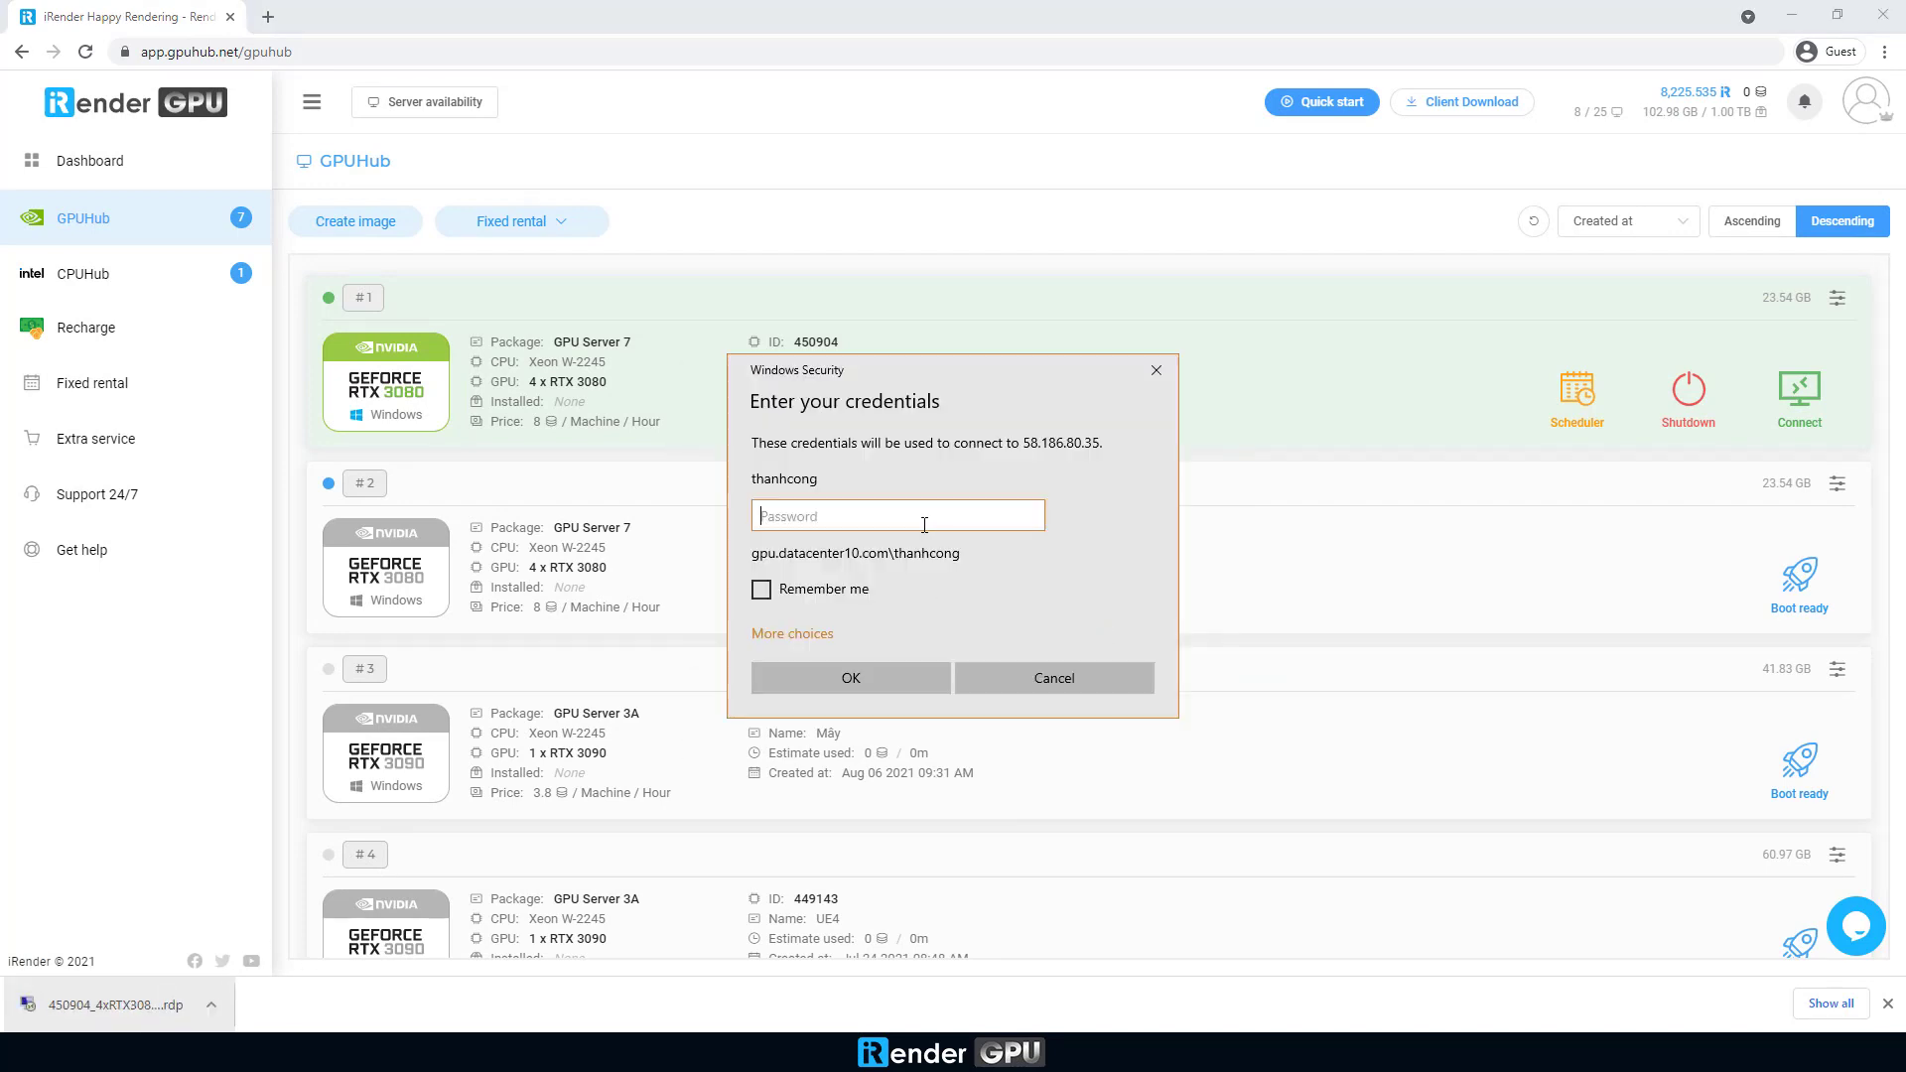
{"action": "type", "text": "•••••"}
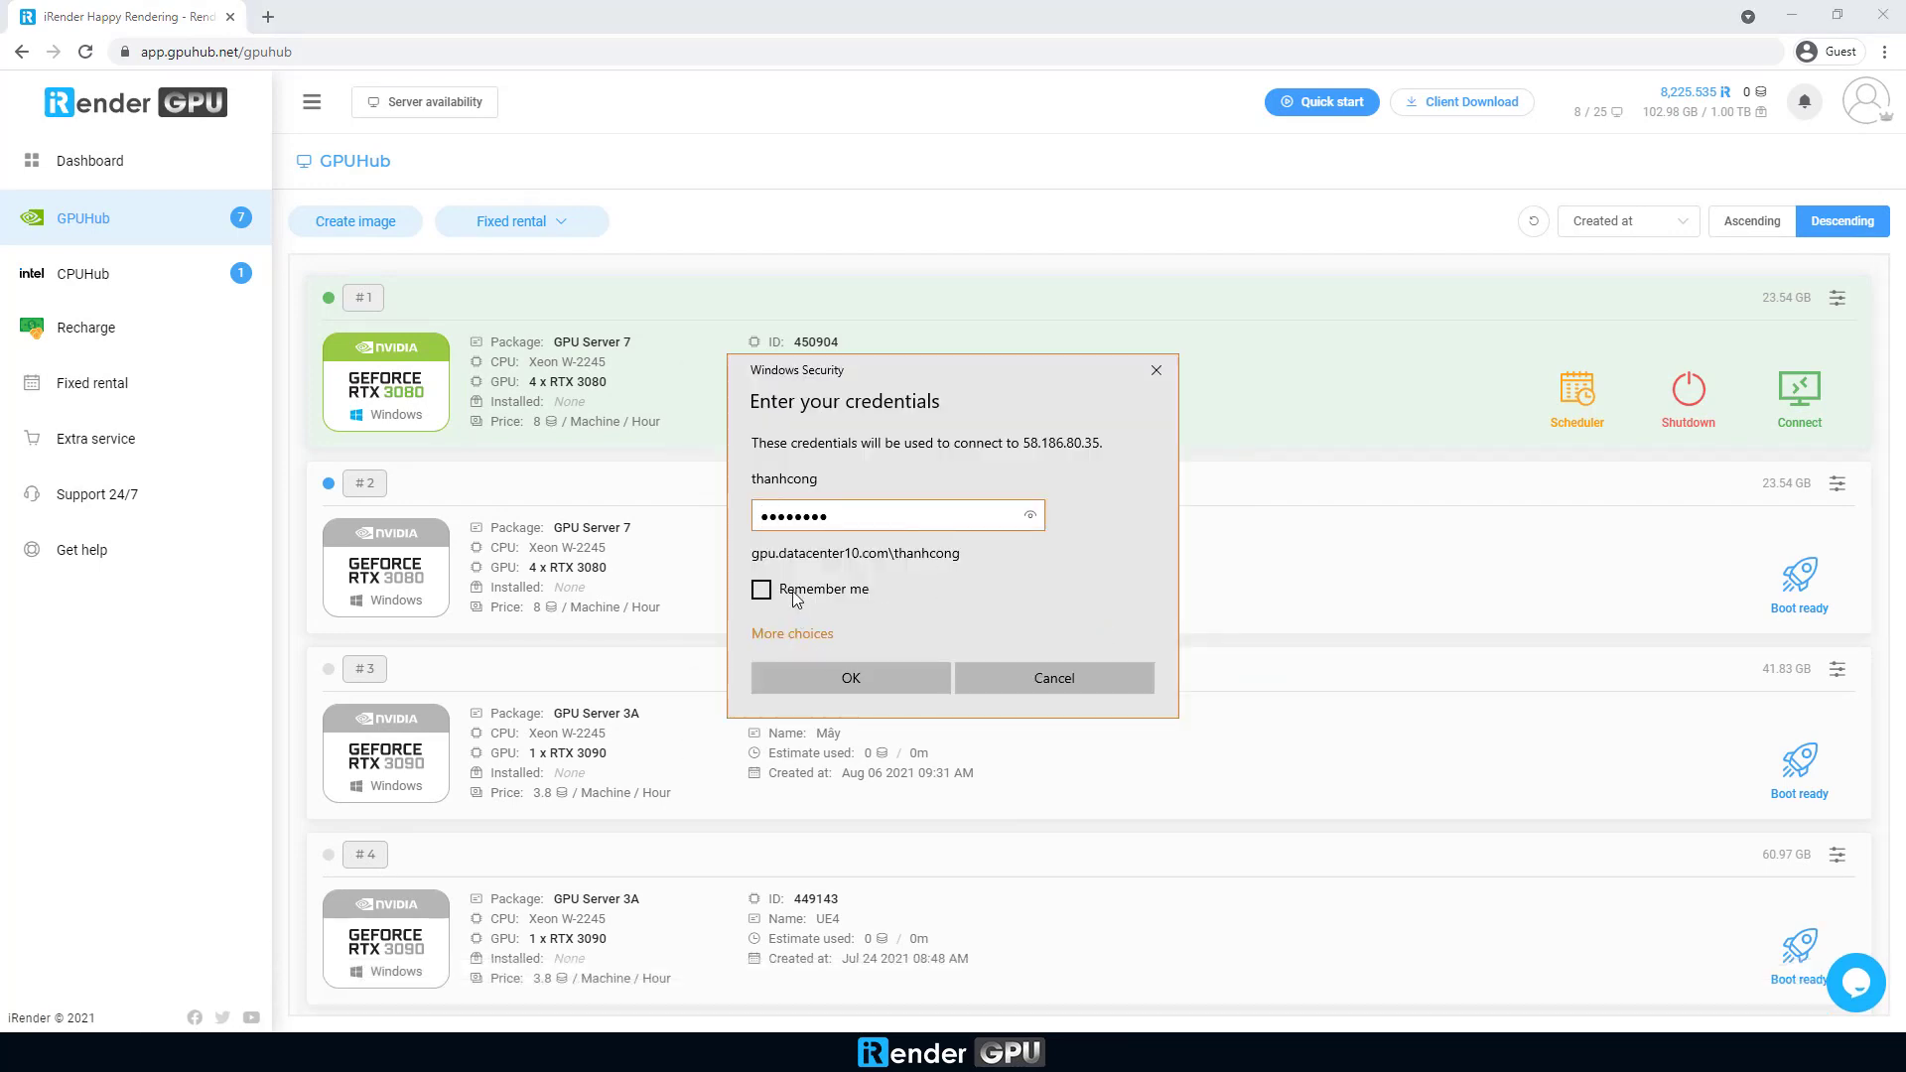
{"action": "left_click", "coordinate": [909, 678]}
{"action": "left_click", "coordinate": [1014, 685]}
{"action": "left_click", "coordinate": [1175, 10]}
{"action": "double_click", "coordinate": [1622, 30]}
{"action": "left_click_drag", "start_coordinate": [1466, 289], "coordinate": [1894, 66]}
{"action": "left_click_drag", "start_coordinate": [1747, 80], "coordinate": [1178, 118]}
{"action": "left_click", "coordinate": [1280, 119]}
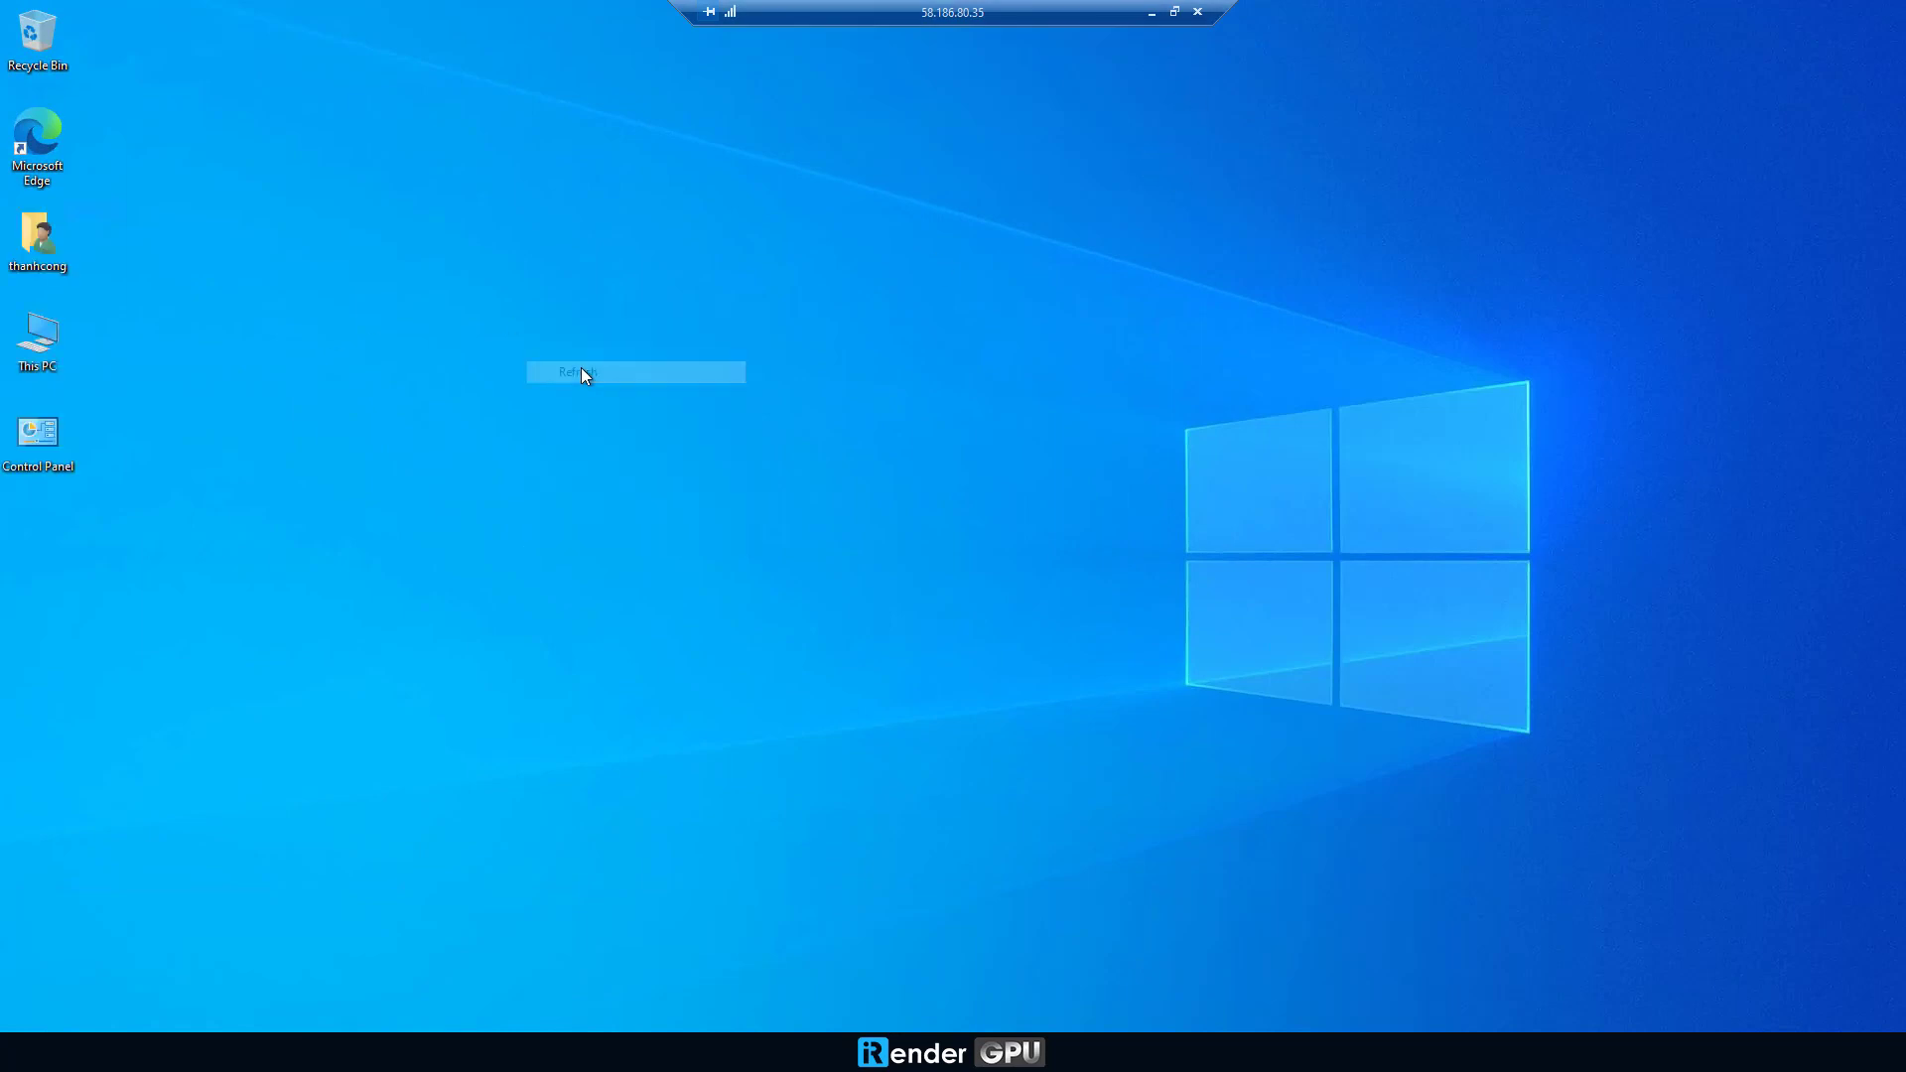
Confirm in Task Manager's Performance view that the server's RTX 3080 GPUs are listed
{"action": "right_click", "coordinate": [711, 1053]}
{"action": "left_click", "coordinate": [752, 945]}
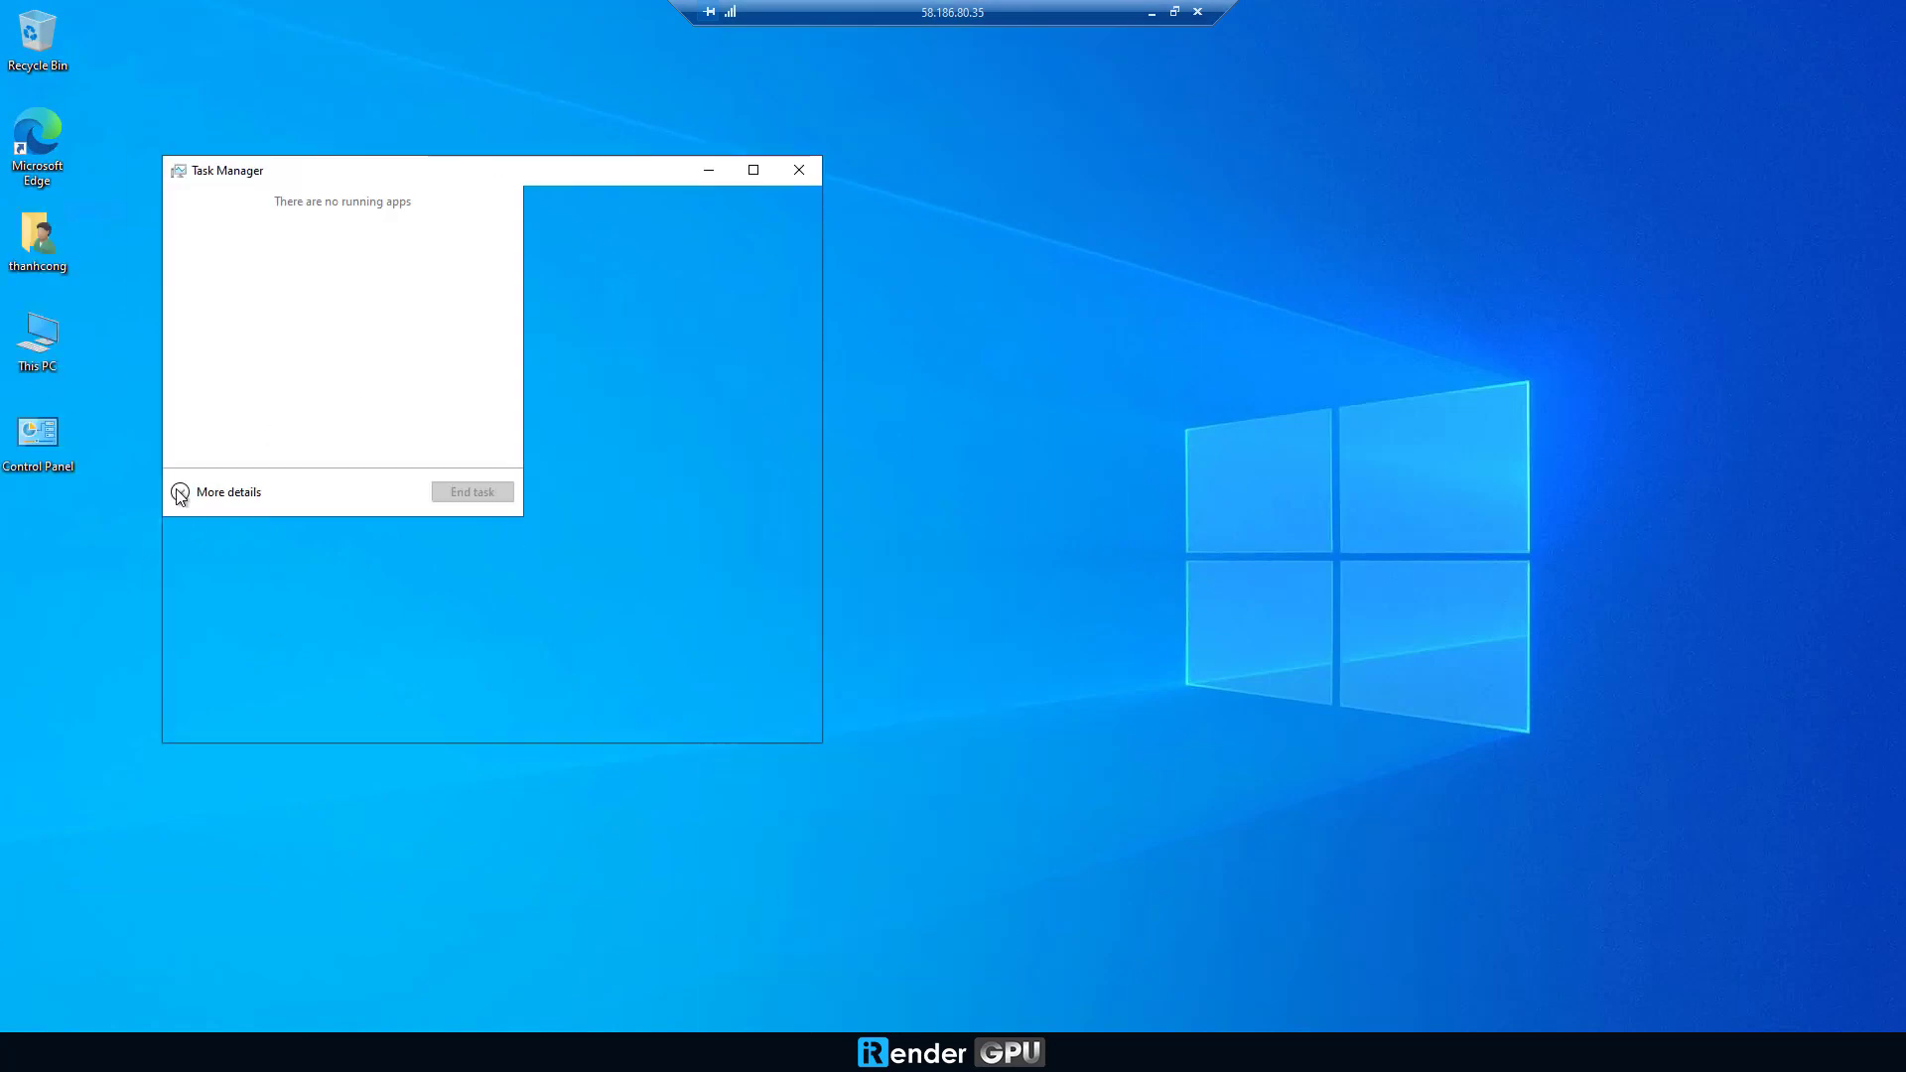
{"action": "scroll", "coordinate": [478, 394], "scroll_direction": "down", "scroll_amount": 2}
{"action": "left_click", "coordinate": [348, 467]}
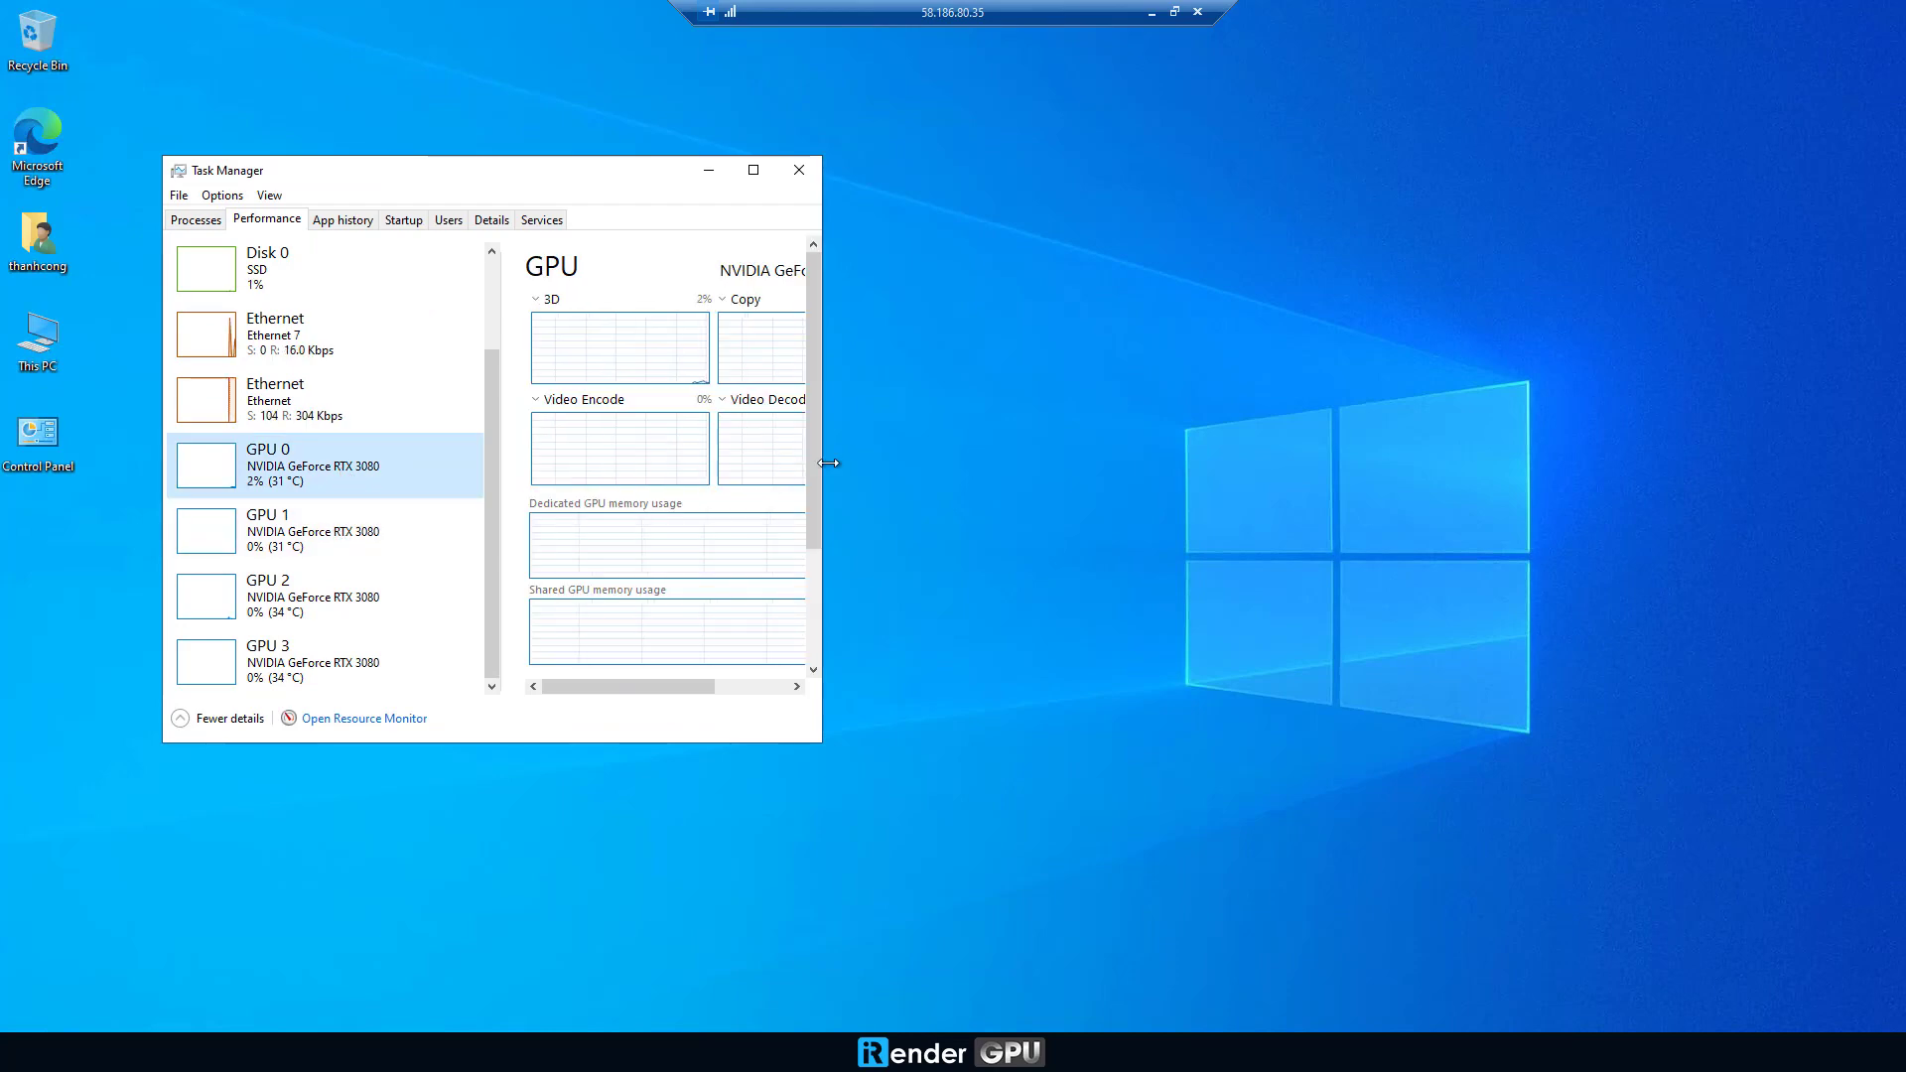
{"action": "left_click_drag", "start_coordinate": [821, 459], "coordinate": [1280, 460]}
{"action": "left_click", "coordinate": [327, 596]}
{"action": "left_click", "coordinate": [323, 656]}
{"action": "left_click", "coordinate": [1257, 170]}
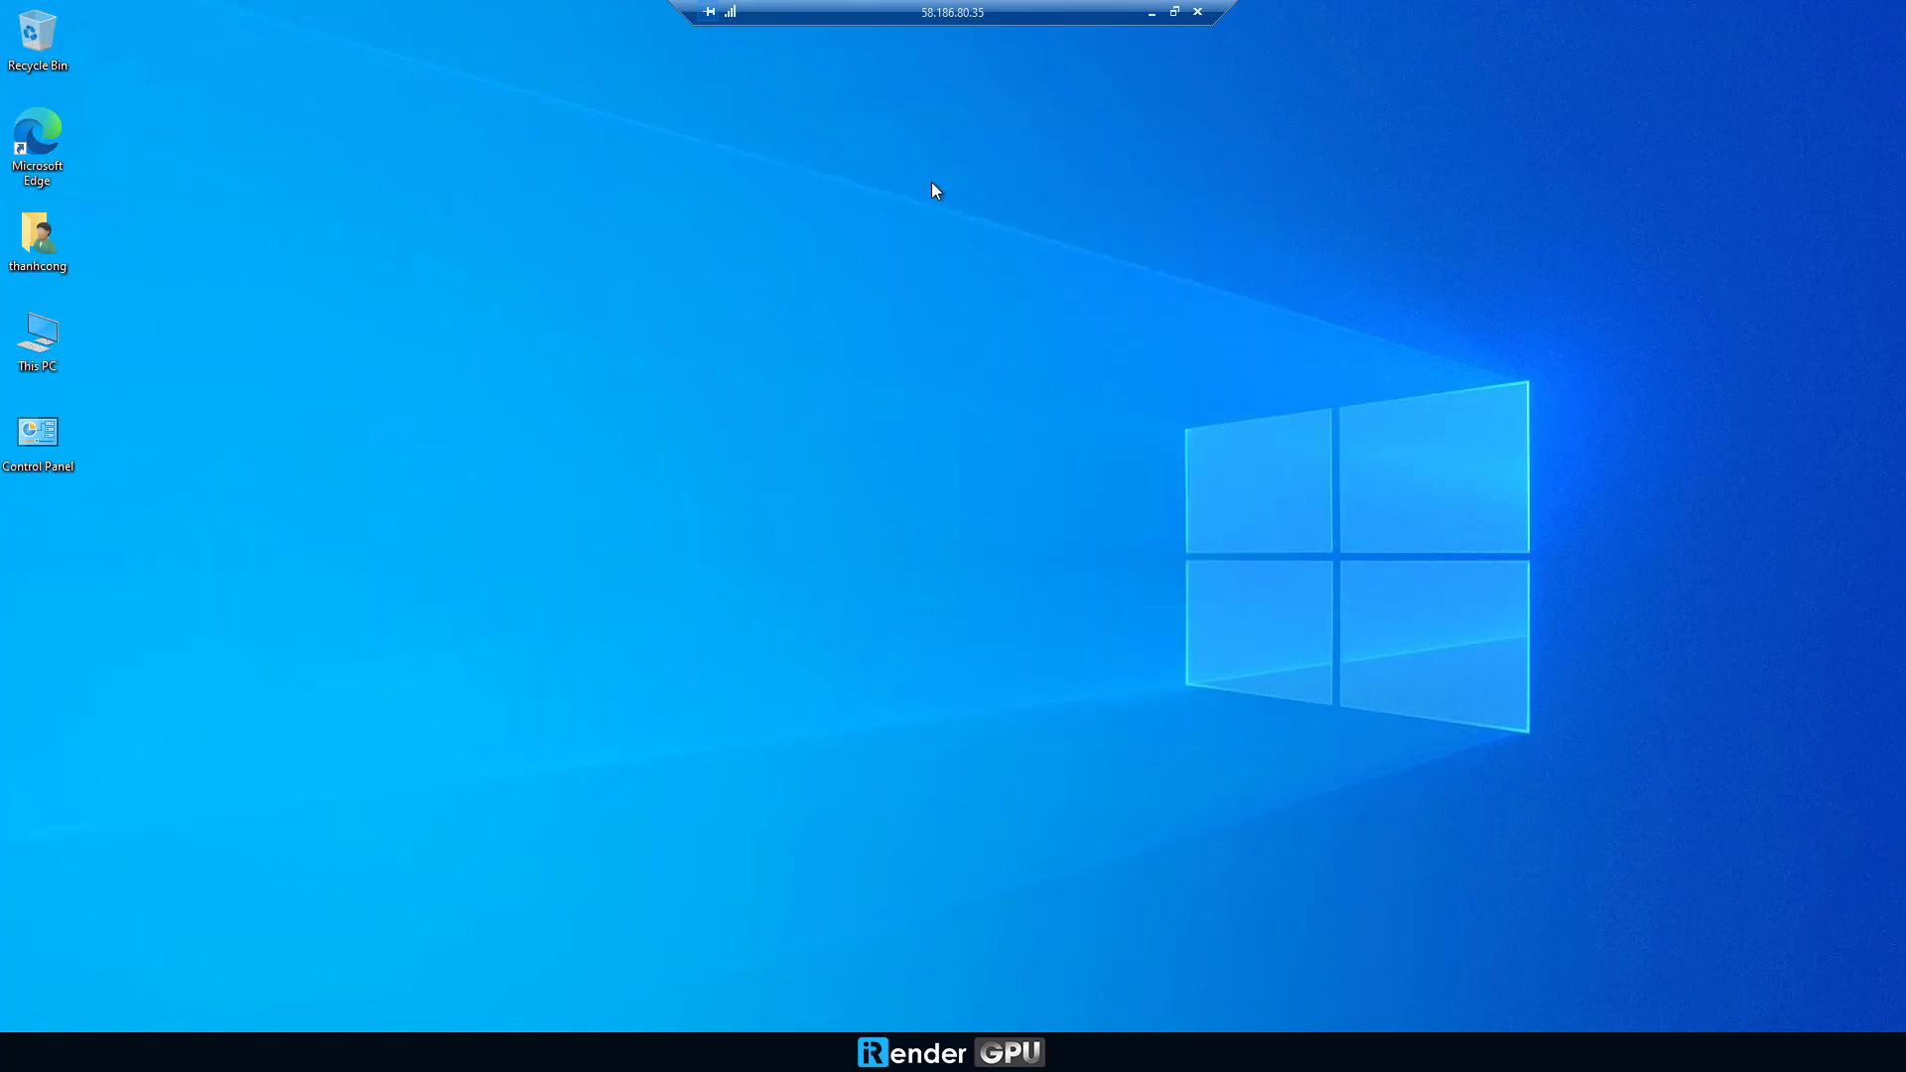
Copy the blender-2.93.1-windows-x64 installer from X:\Blender onto the remote desktop
{"action": "key", "text": "super+e"}
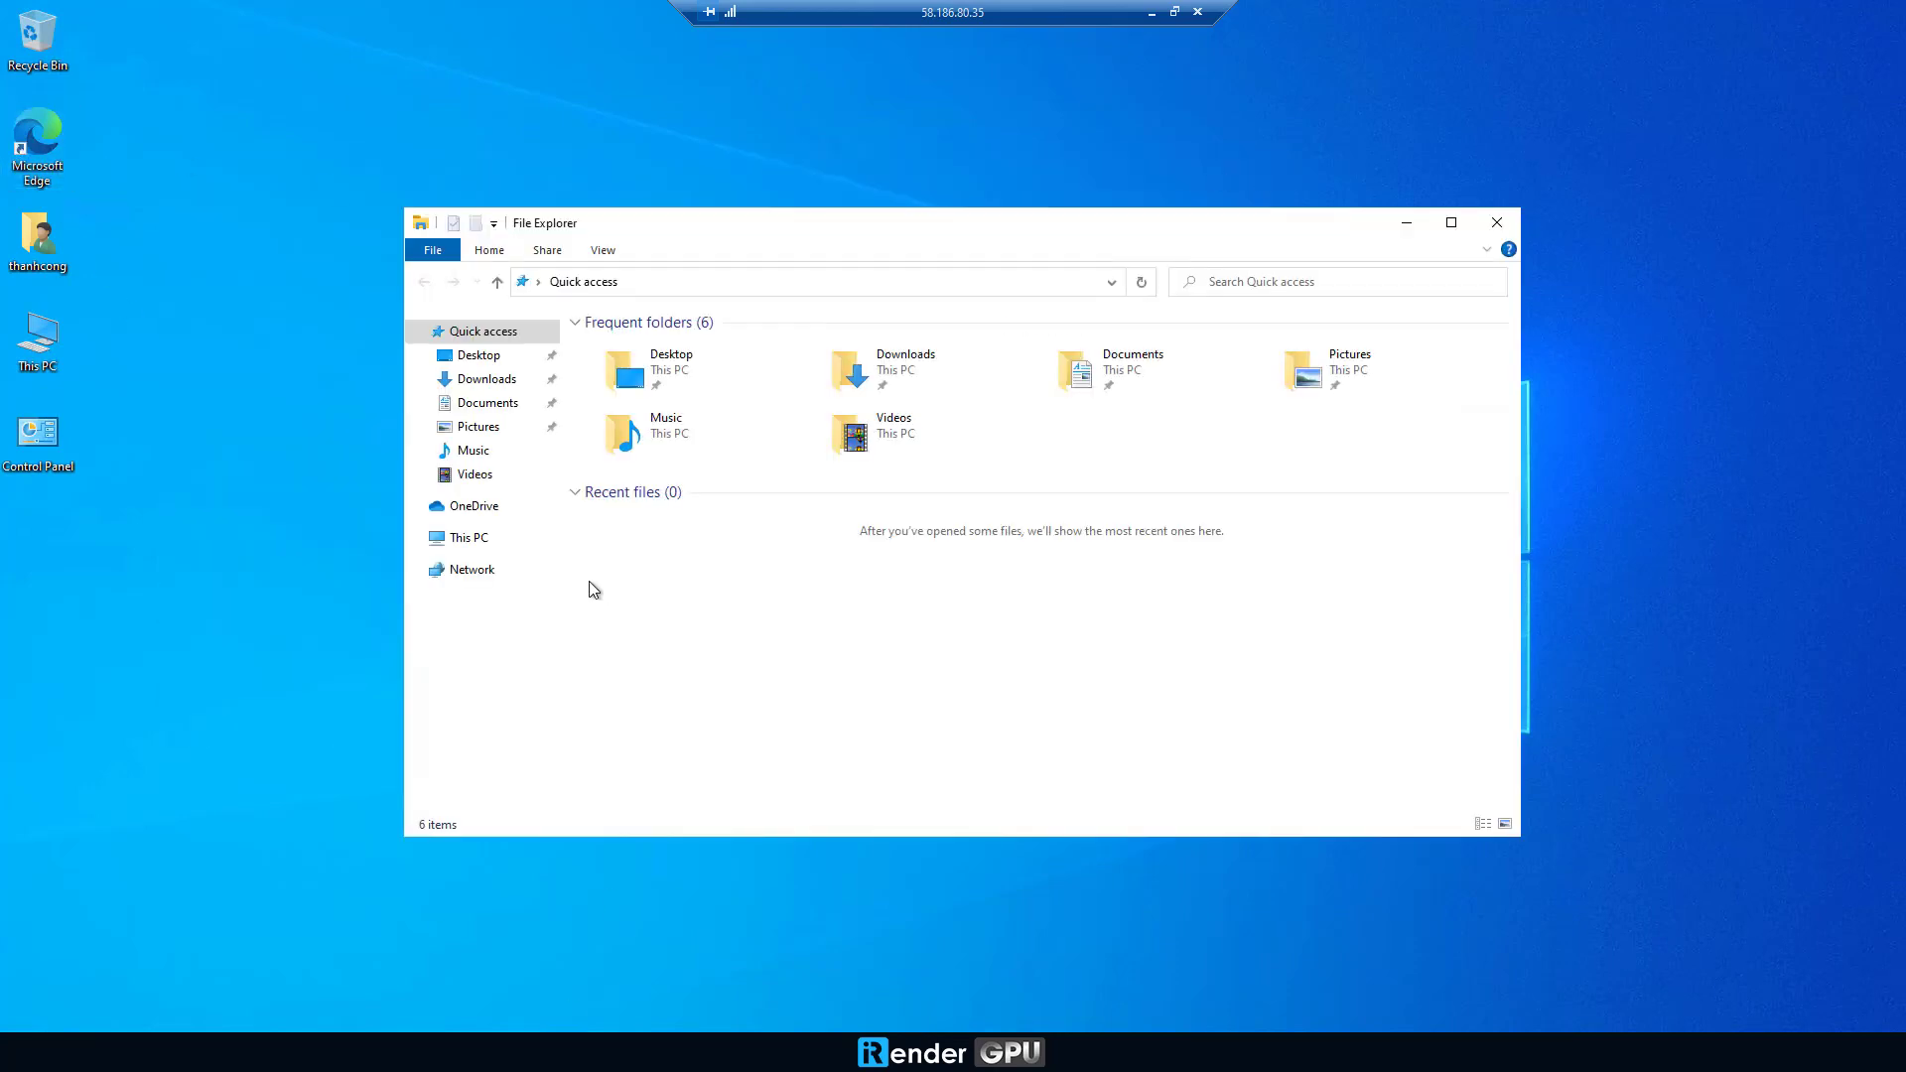
{"action": "left_click", "coordinate": [469, 537]}
{"action": "double_click", "coordinate": [650, 646]}
{"action": "double_click", "coordinate": [625, 407]}
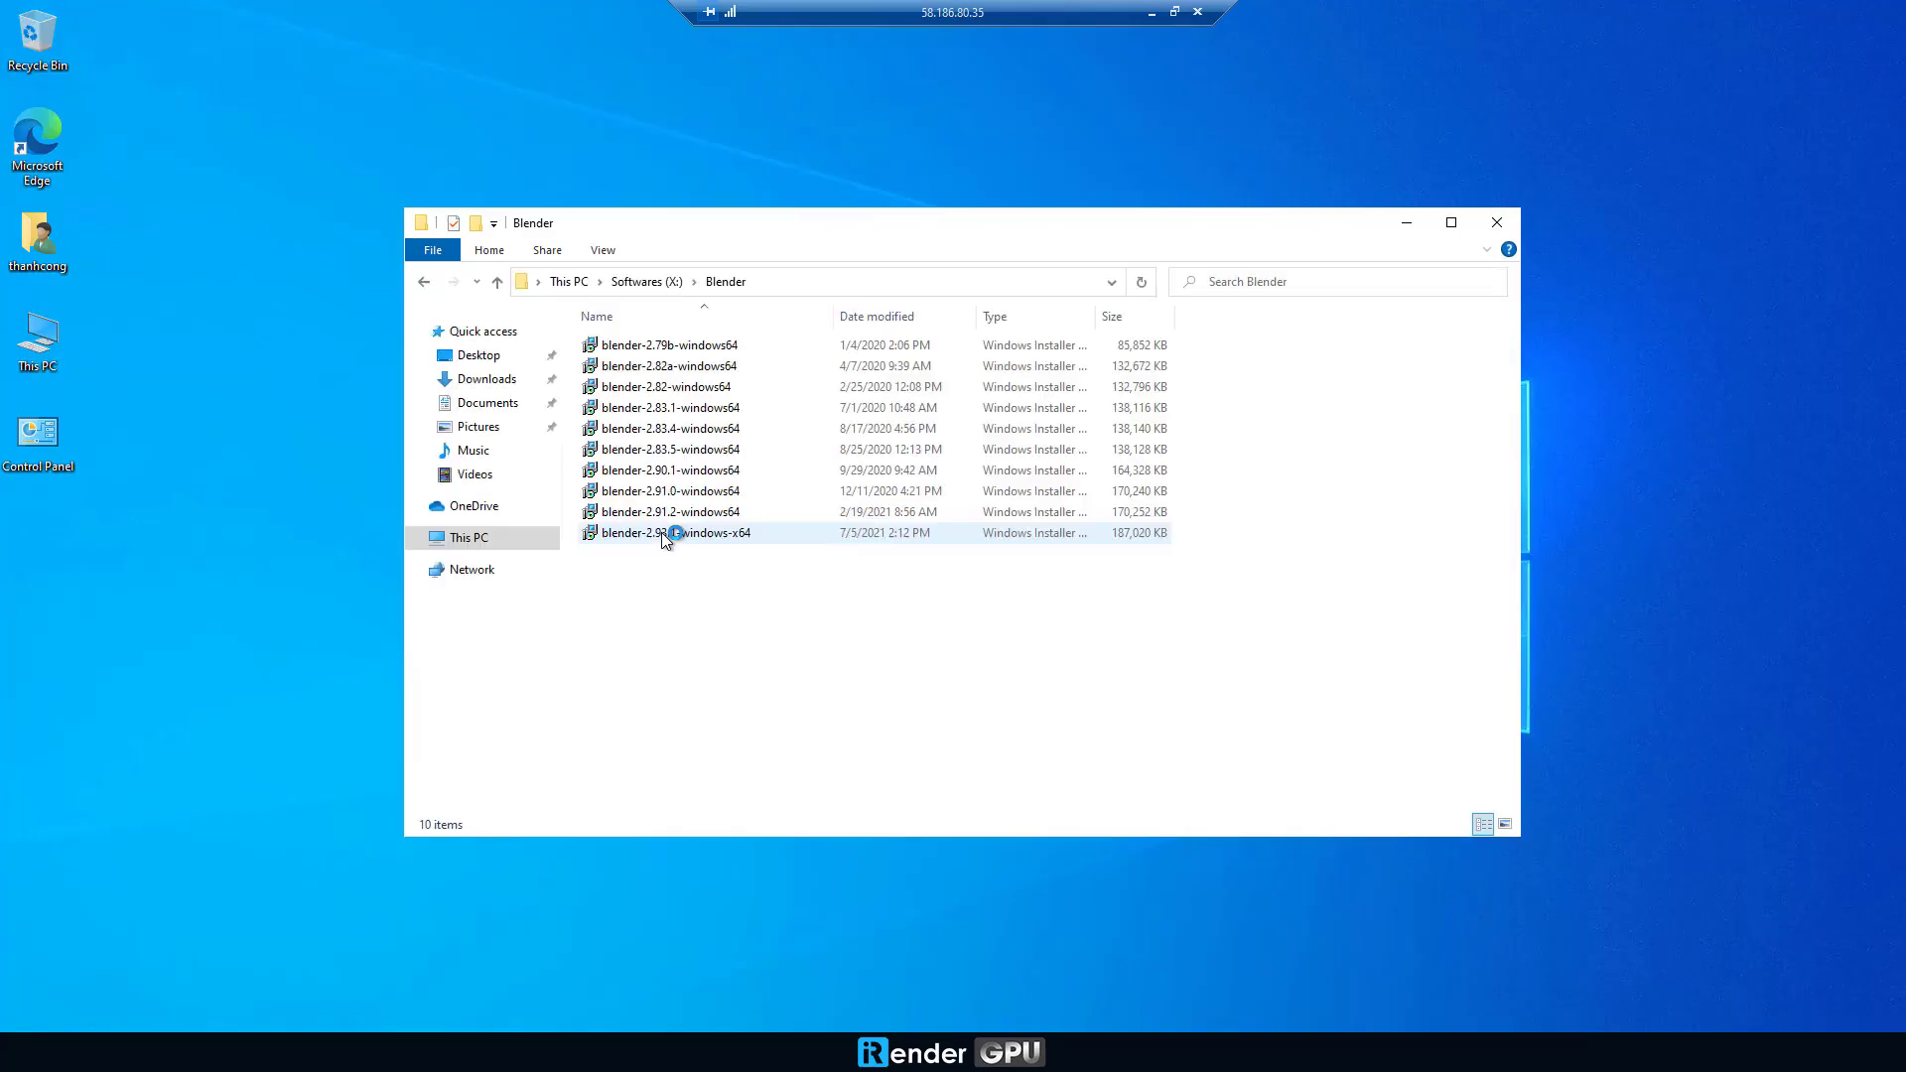
{"action": "right_click", "coordinate": [663, 534]}
{"action": "left_click", "coordinate": [710, 853]}
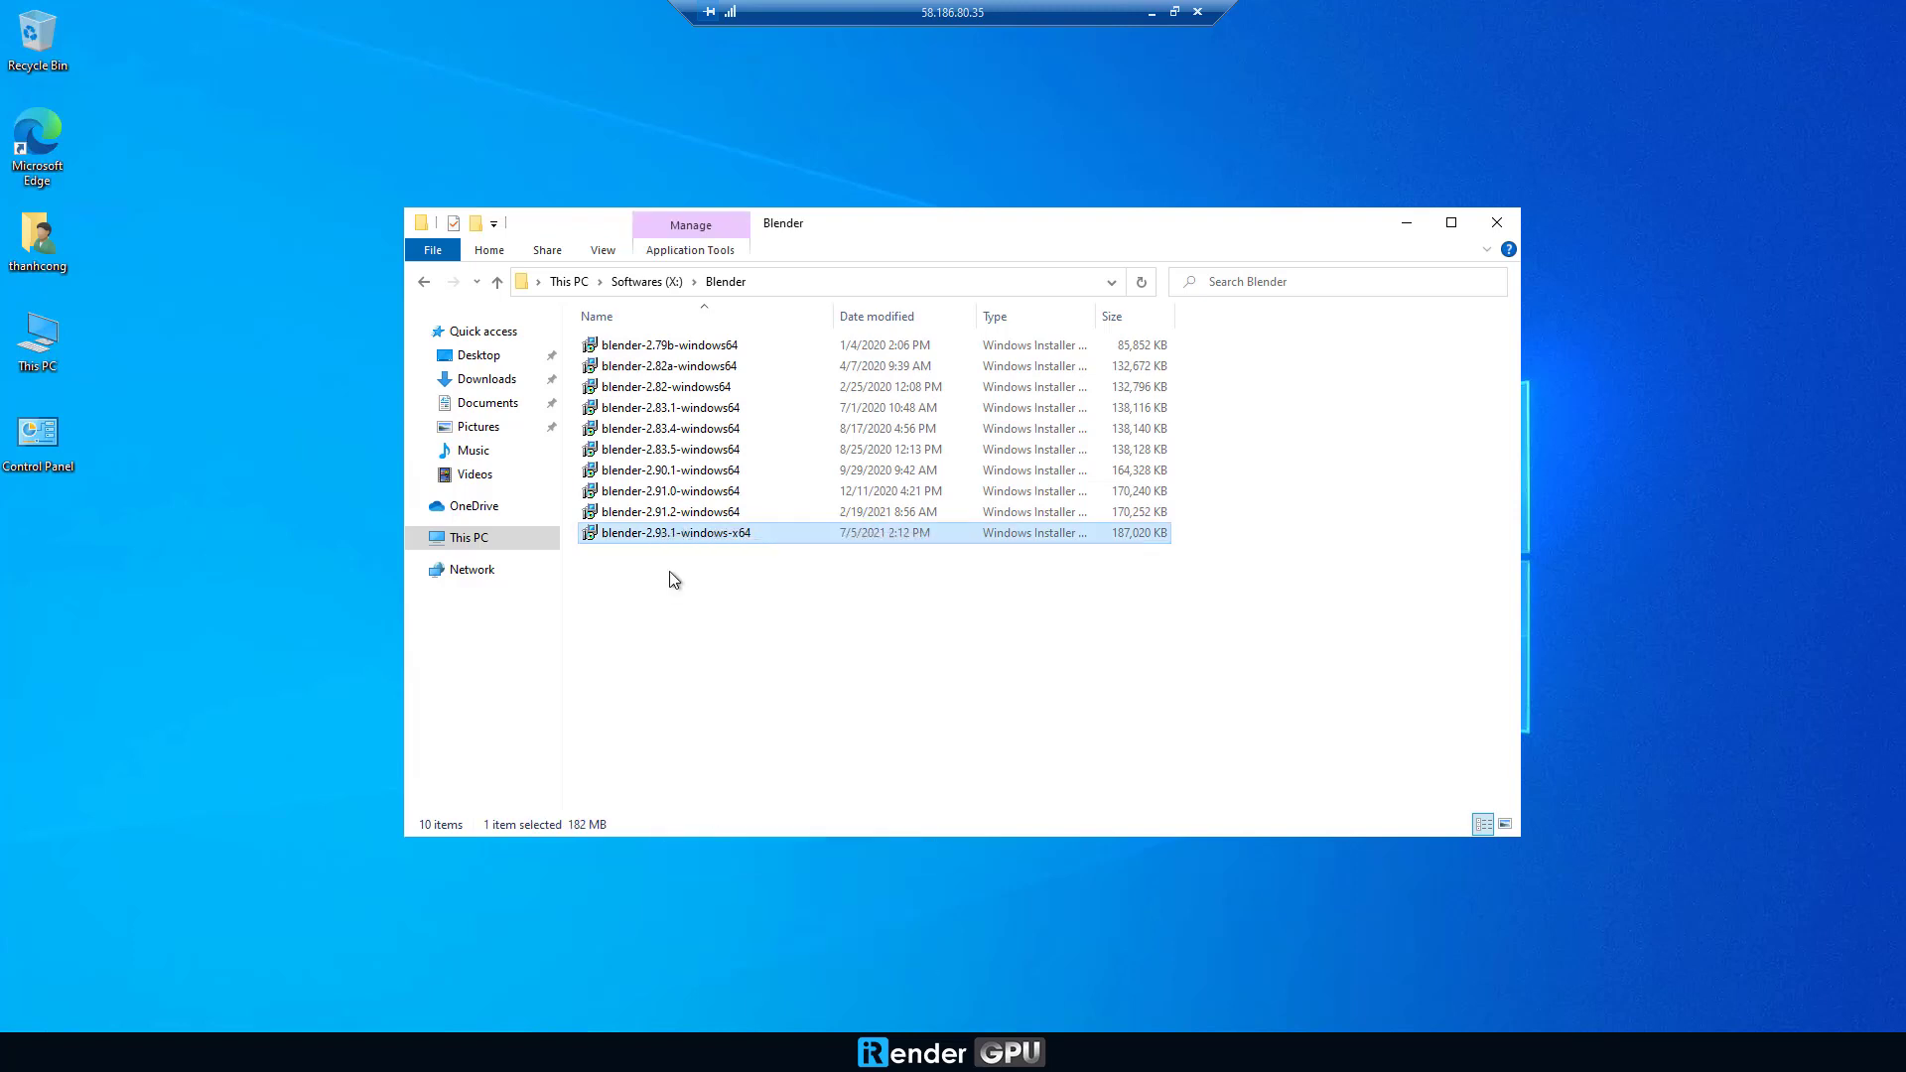
{"action": "right_click", "coordinate": [297, 518]}
{"action": "left_click", "coordinate": [345, 602]}
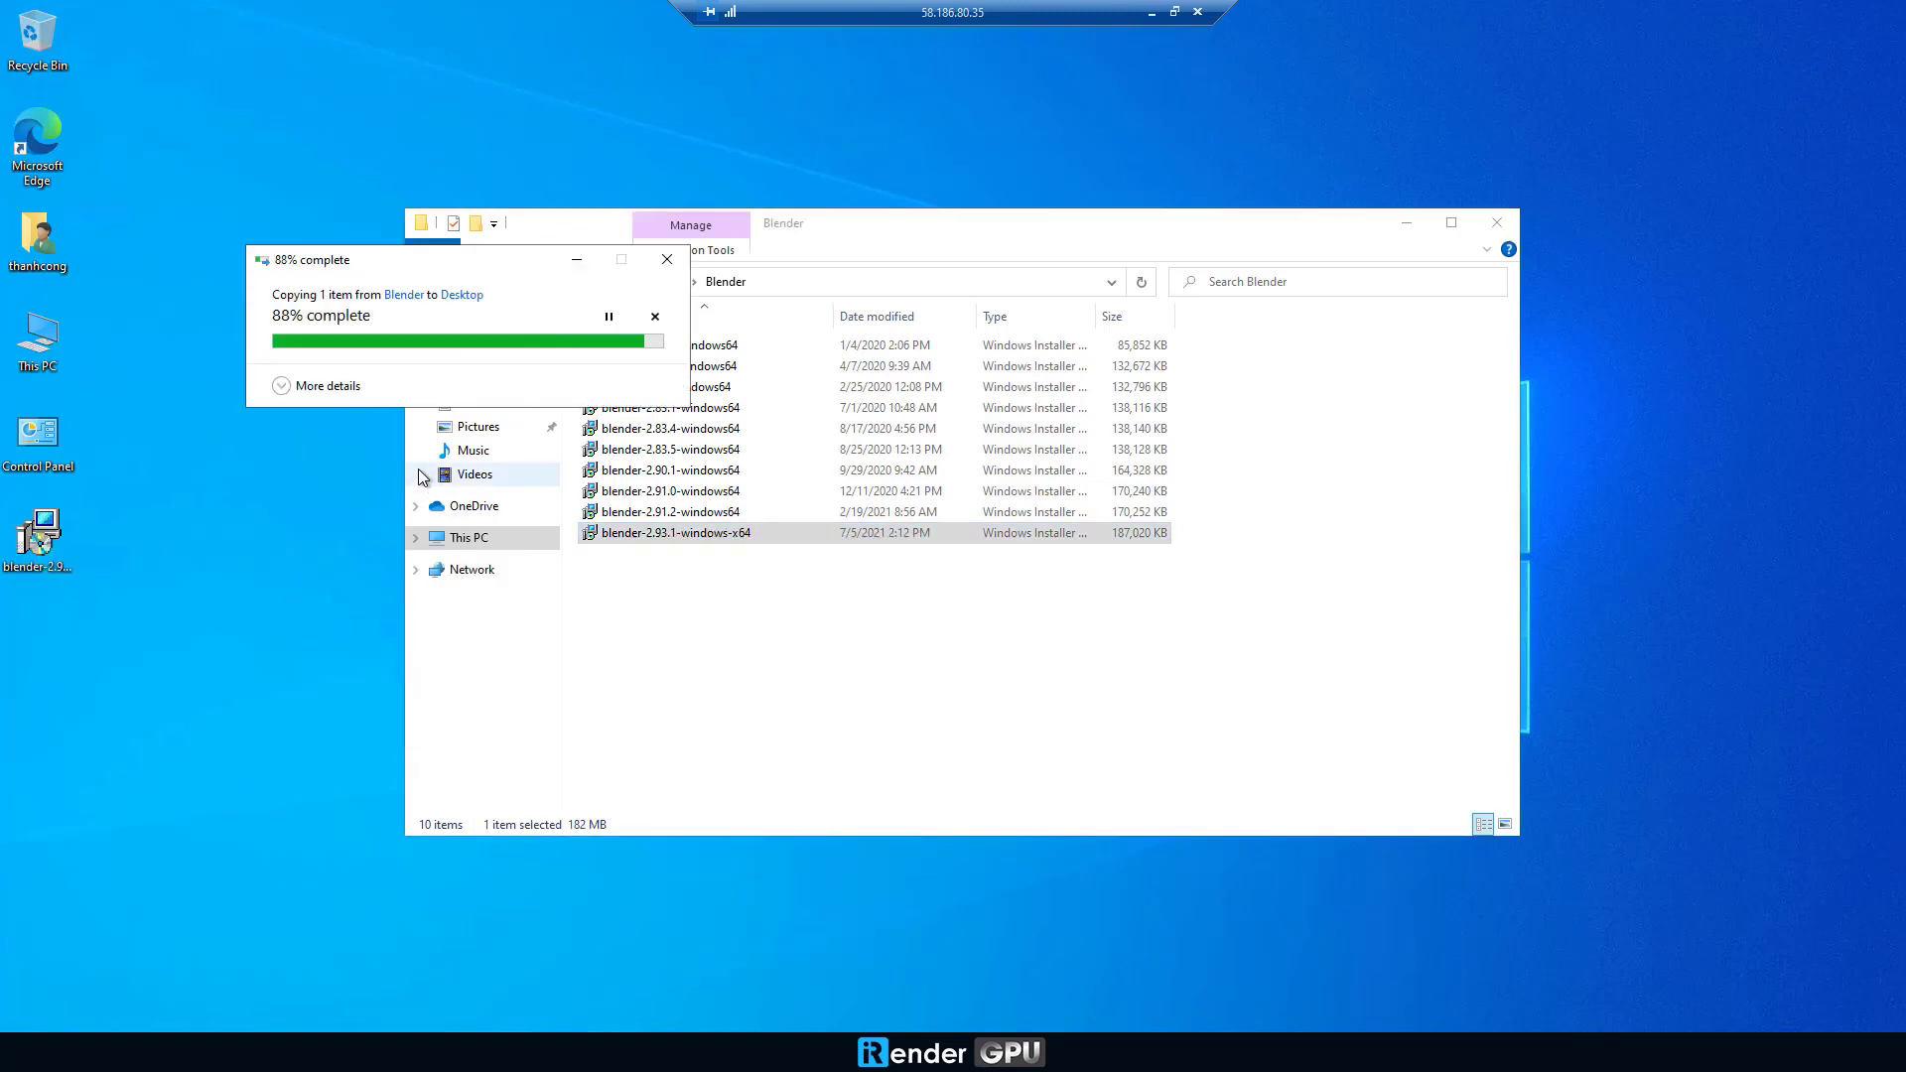
{"action": "left_click", "coordinate": [1497, 223]}
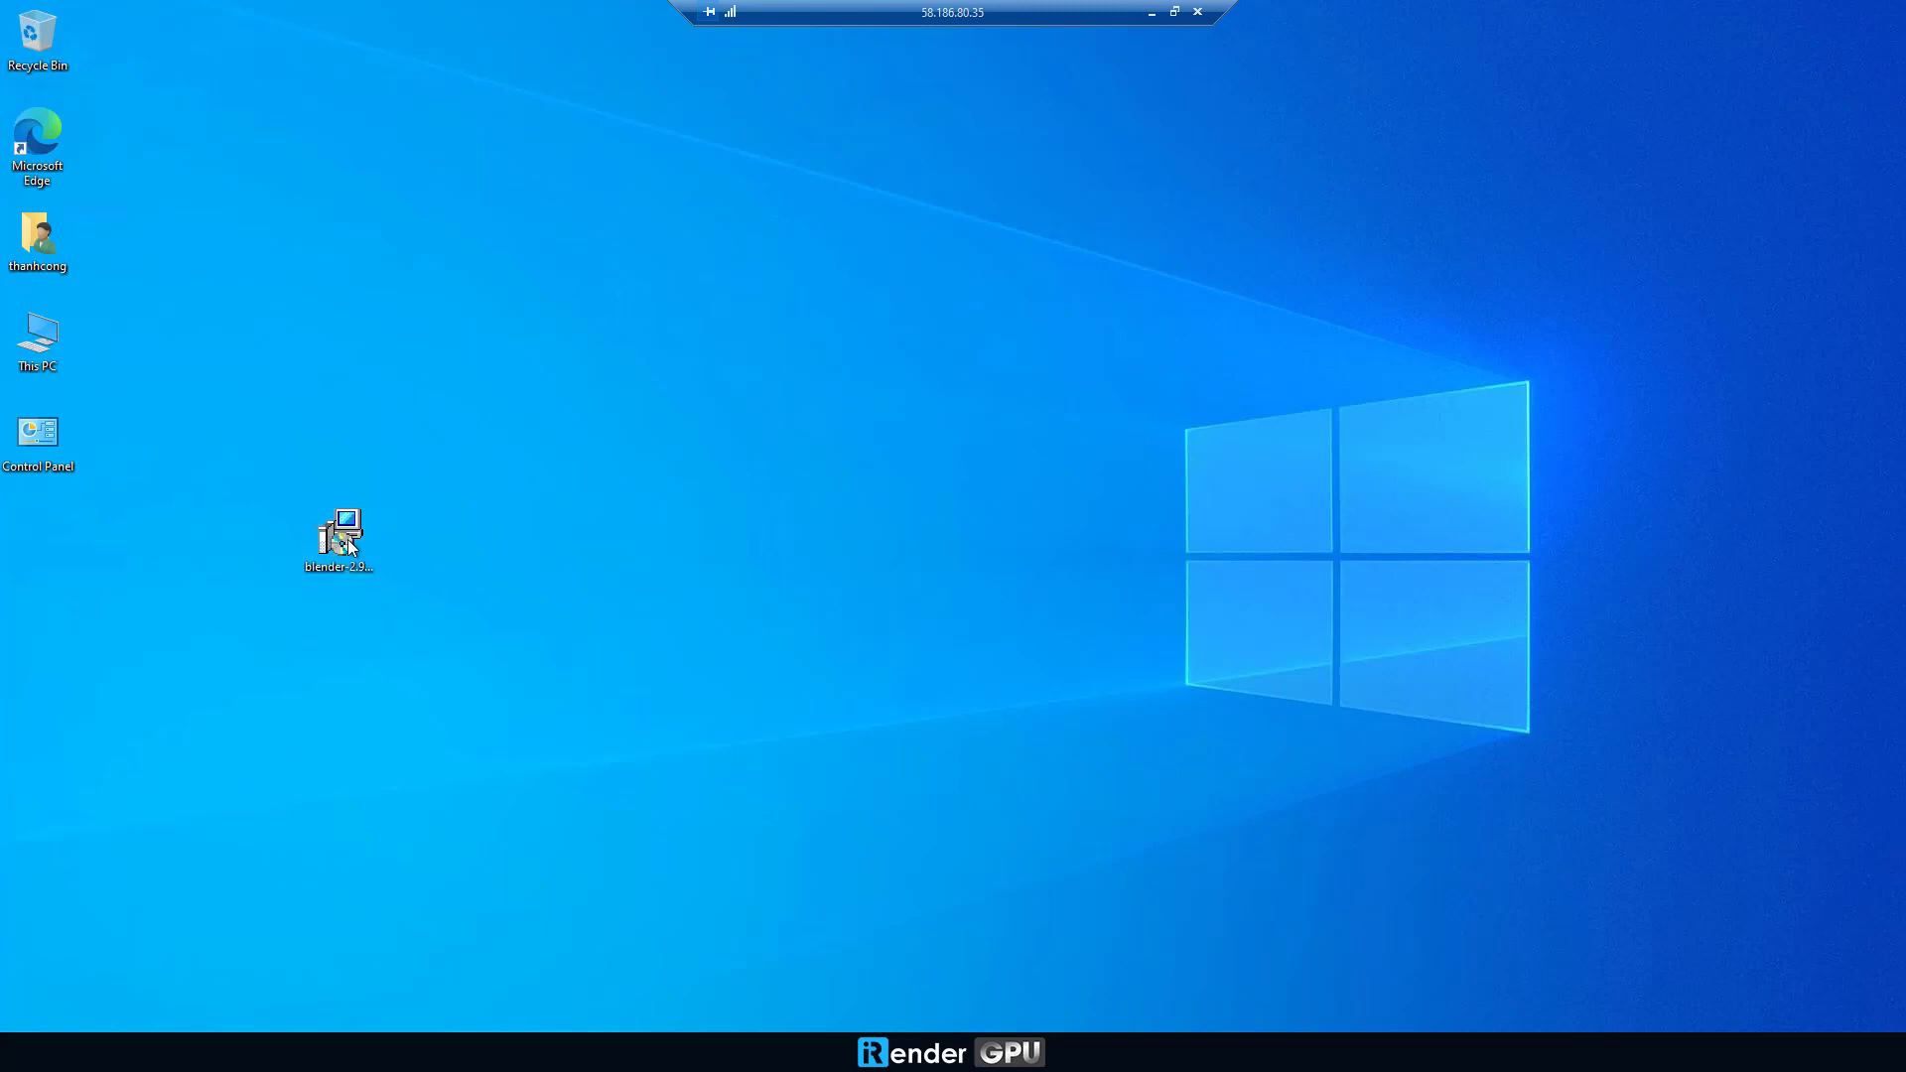
Run the Blender setup wizard, accepting the license, and finish the installation
{"action": "left_click", "coordinate": [1055, 681]}
{"action": "left_click", "coordinate": [913, 633]}
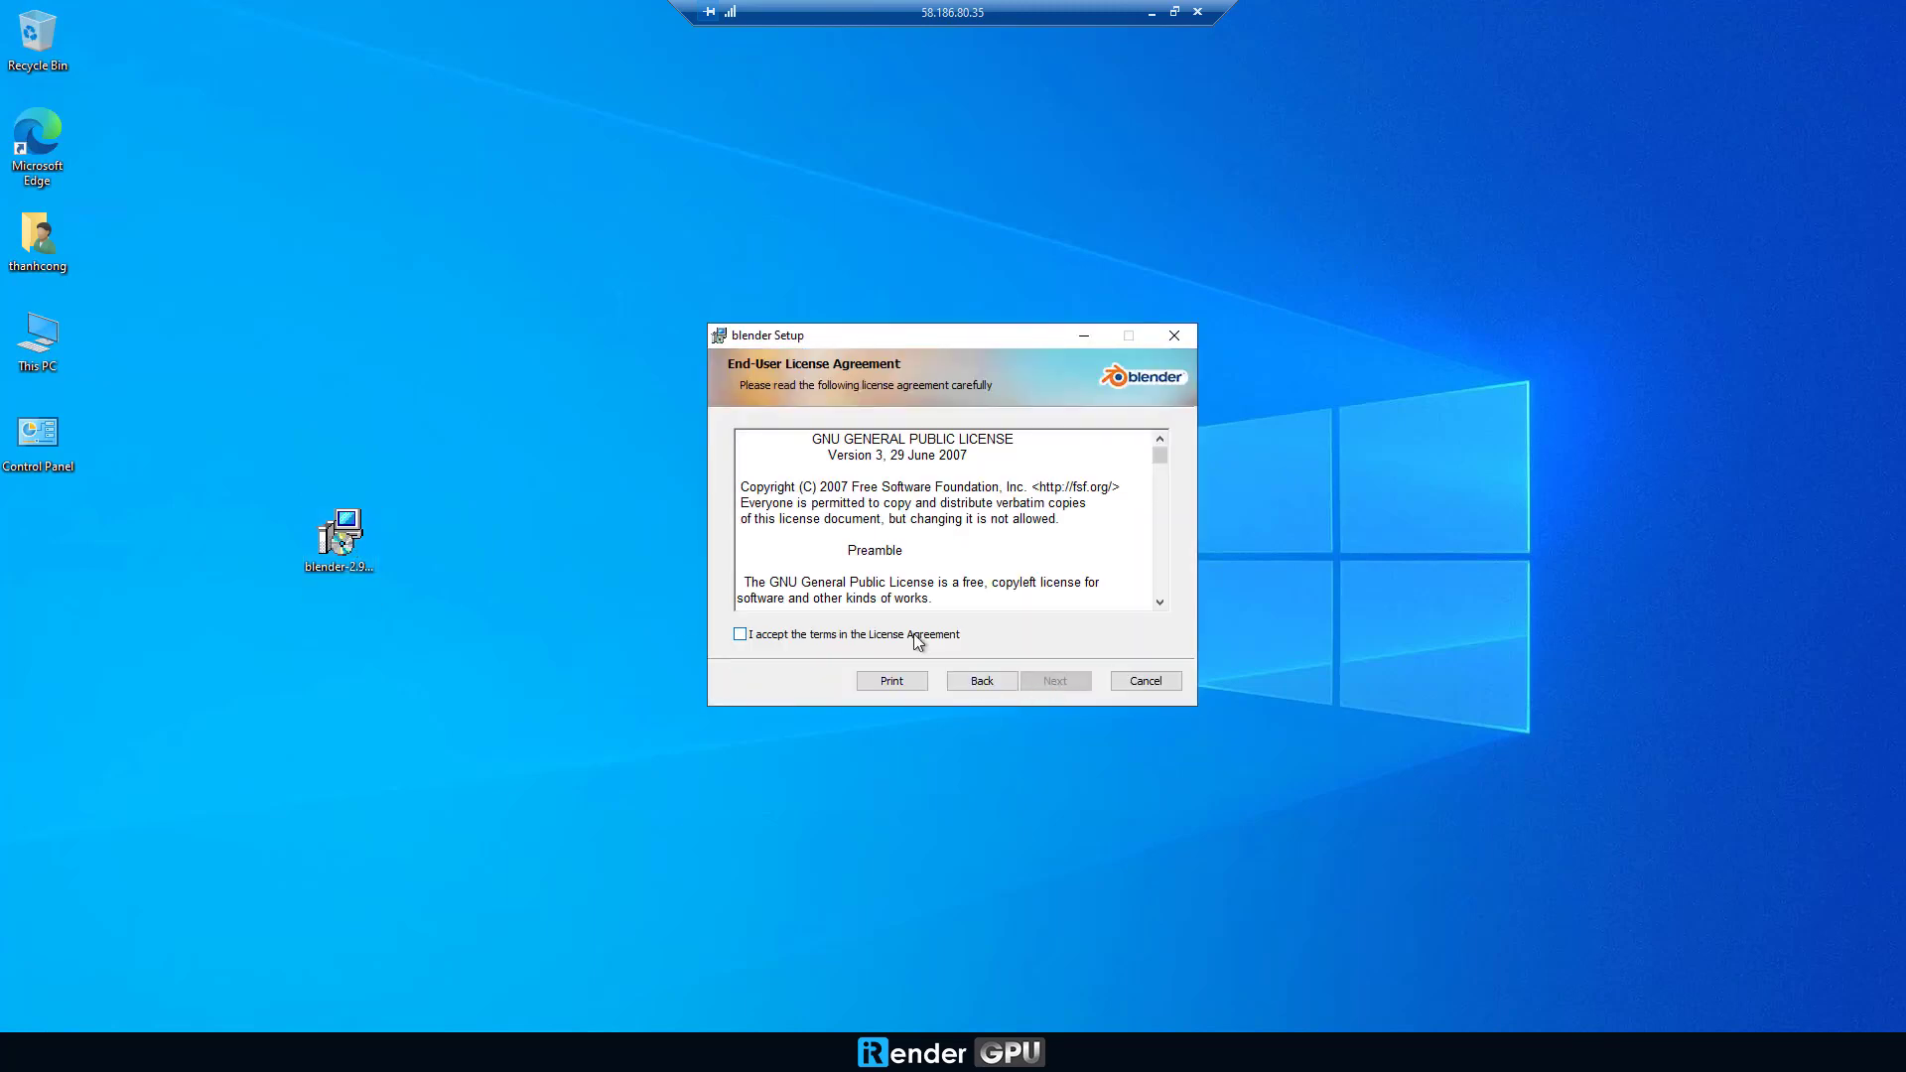
{"action": "left_click", "coordinate": [1052, 683]}
{"action": "left_click", "coordinate": [1054, 681]}
{"action": "left_click", "coordinate": [1054, 681]}
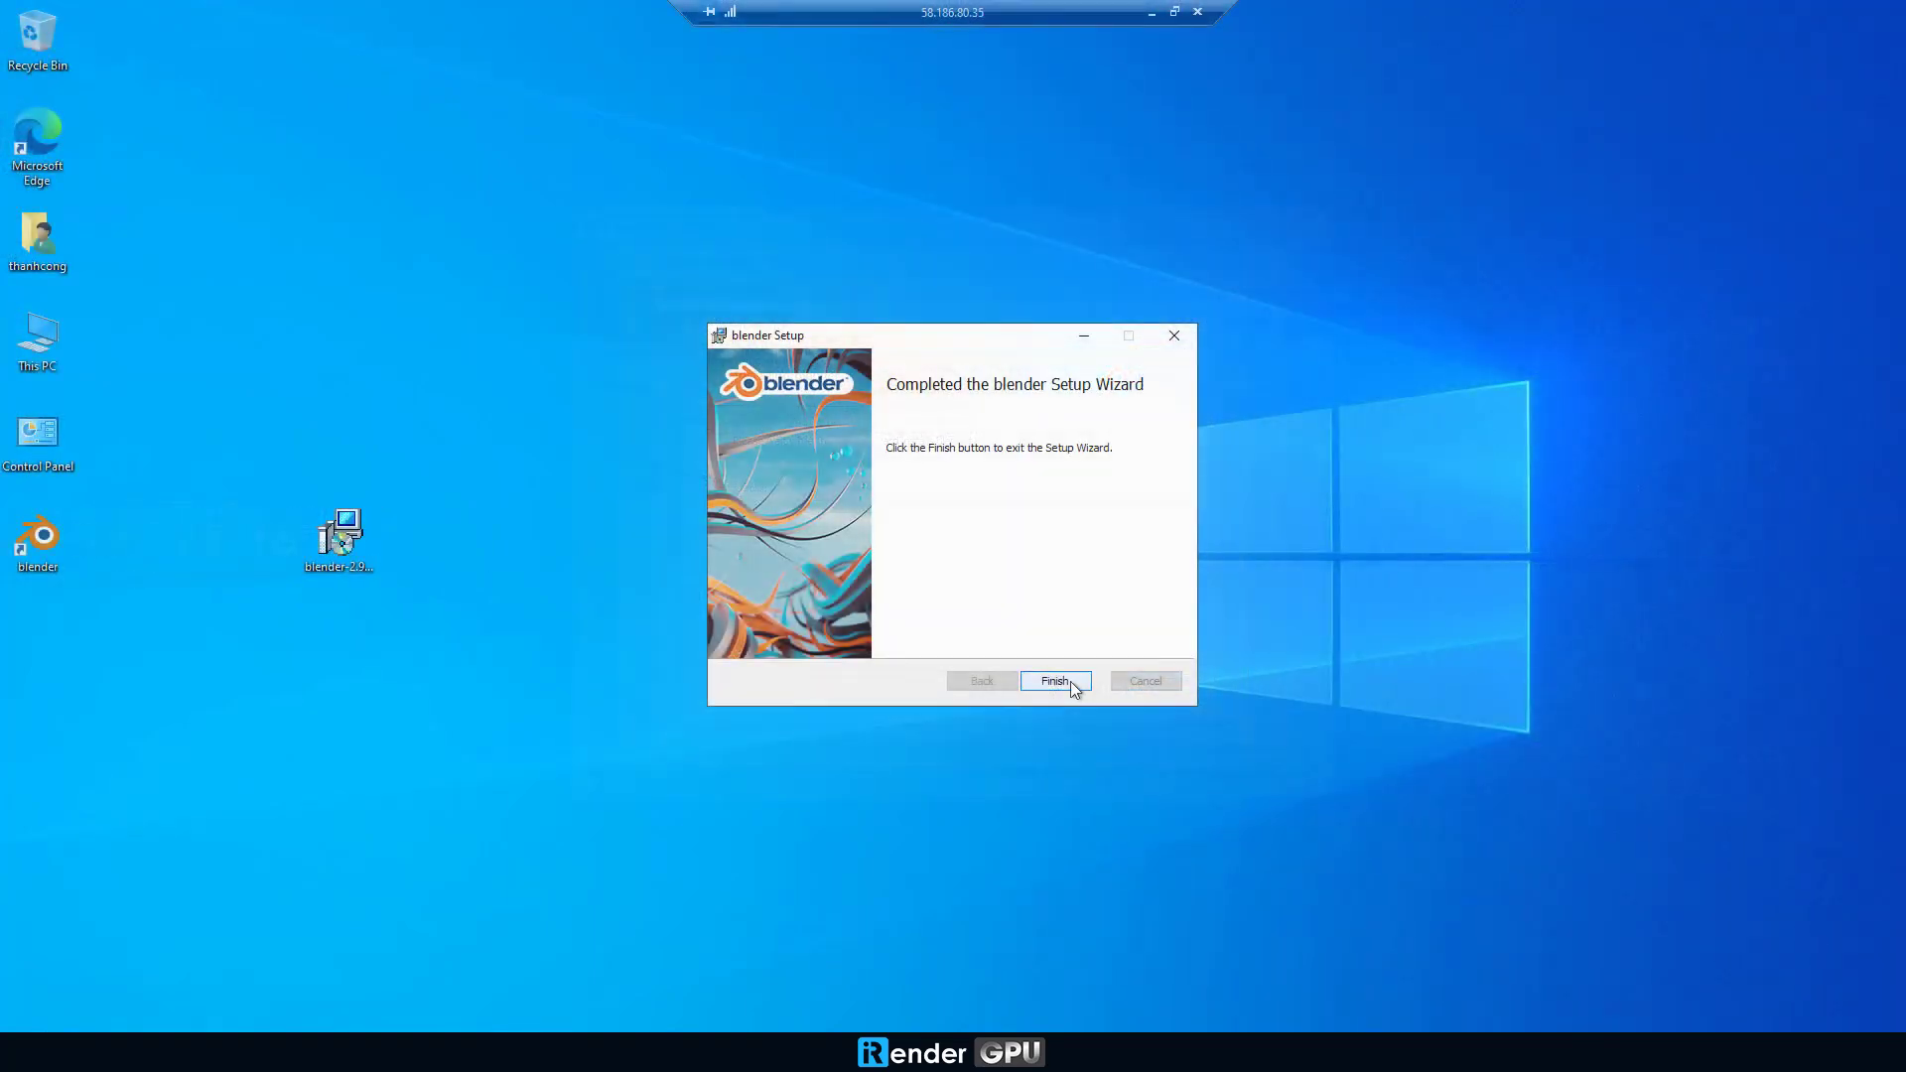
{"action": "left_click", "coordinate": [1070, 683]}
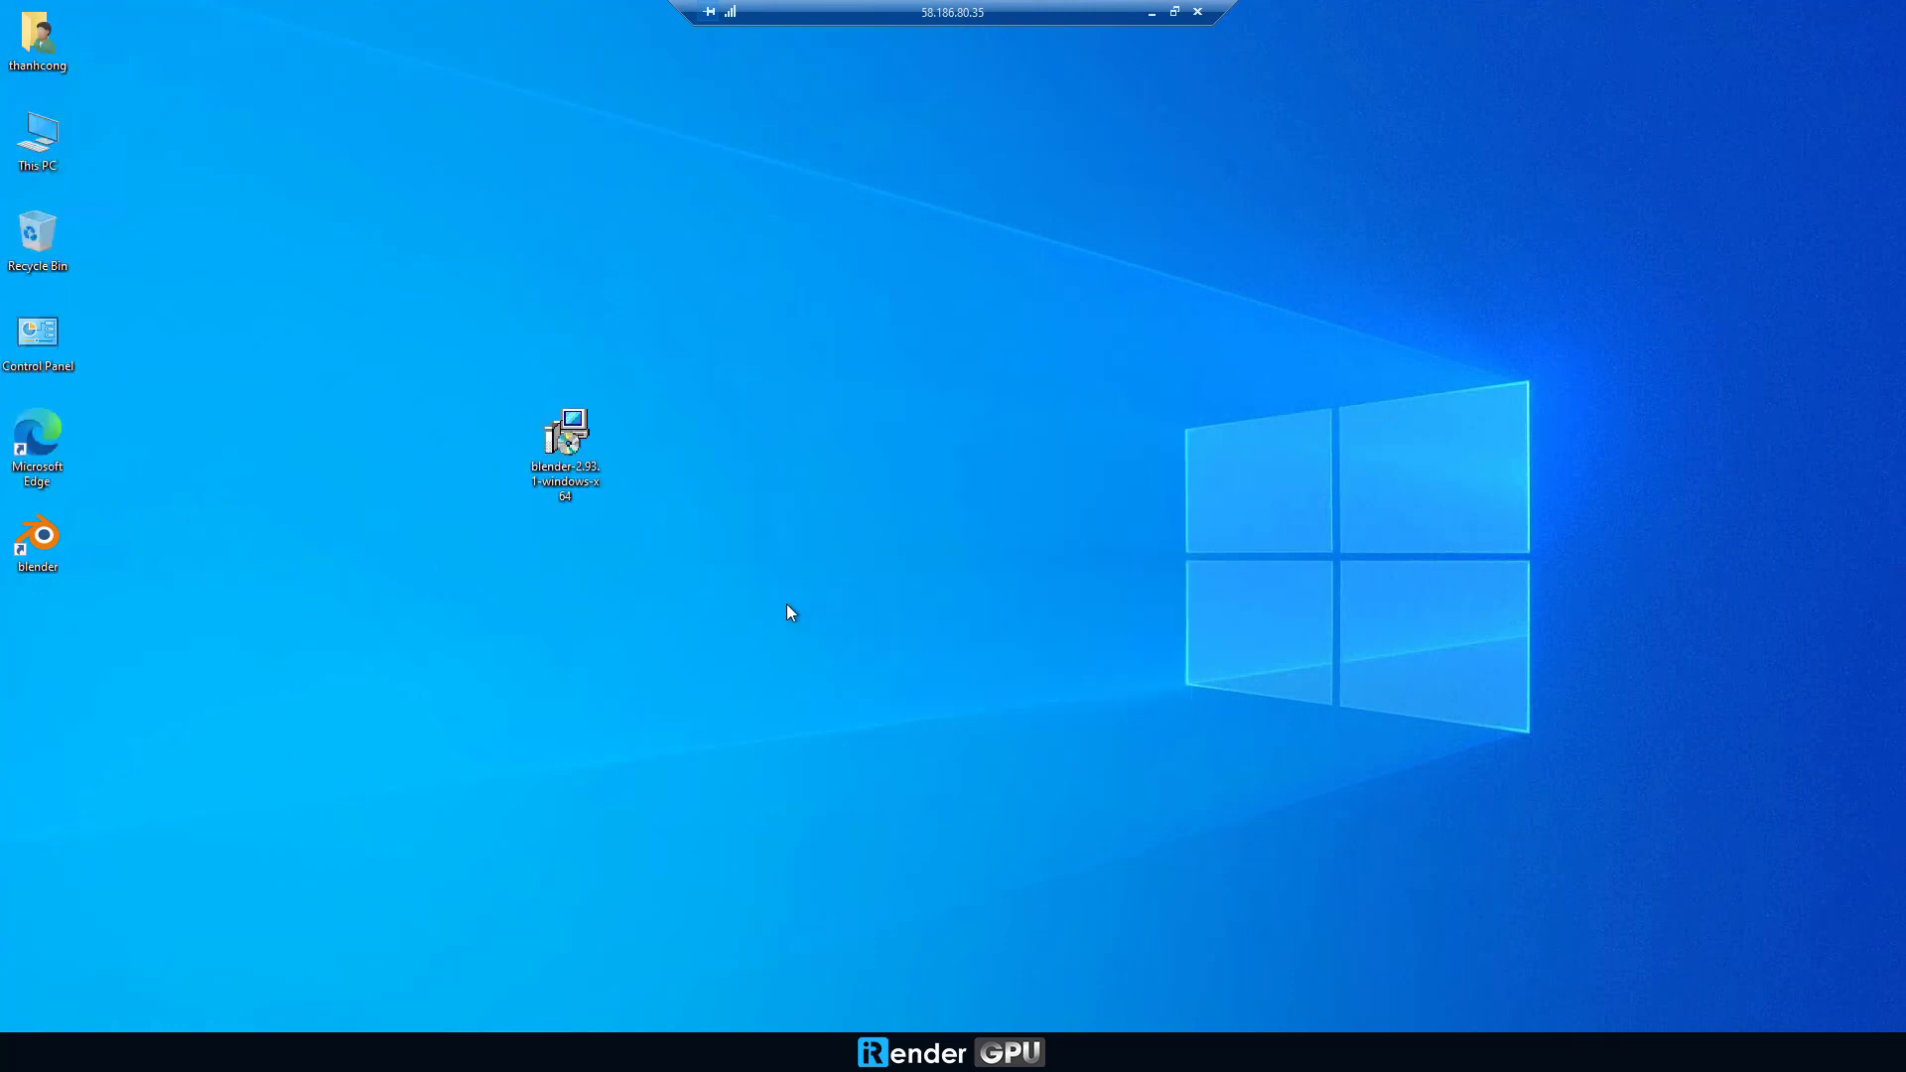
Refresh the desktop and open the Storage (Z:) drive in File Explorer
{"action": "right_click", "coordinate": [786, 603]}
{"action": "left_click", "coordinate": [832, 664]}
{"action": "left_click", "coordinate": [569, 1047]}
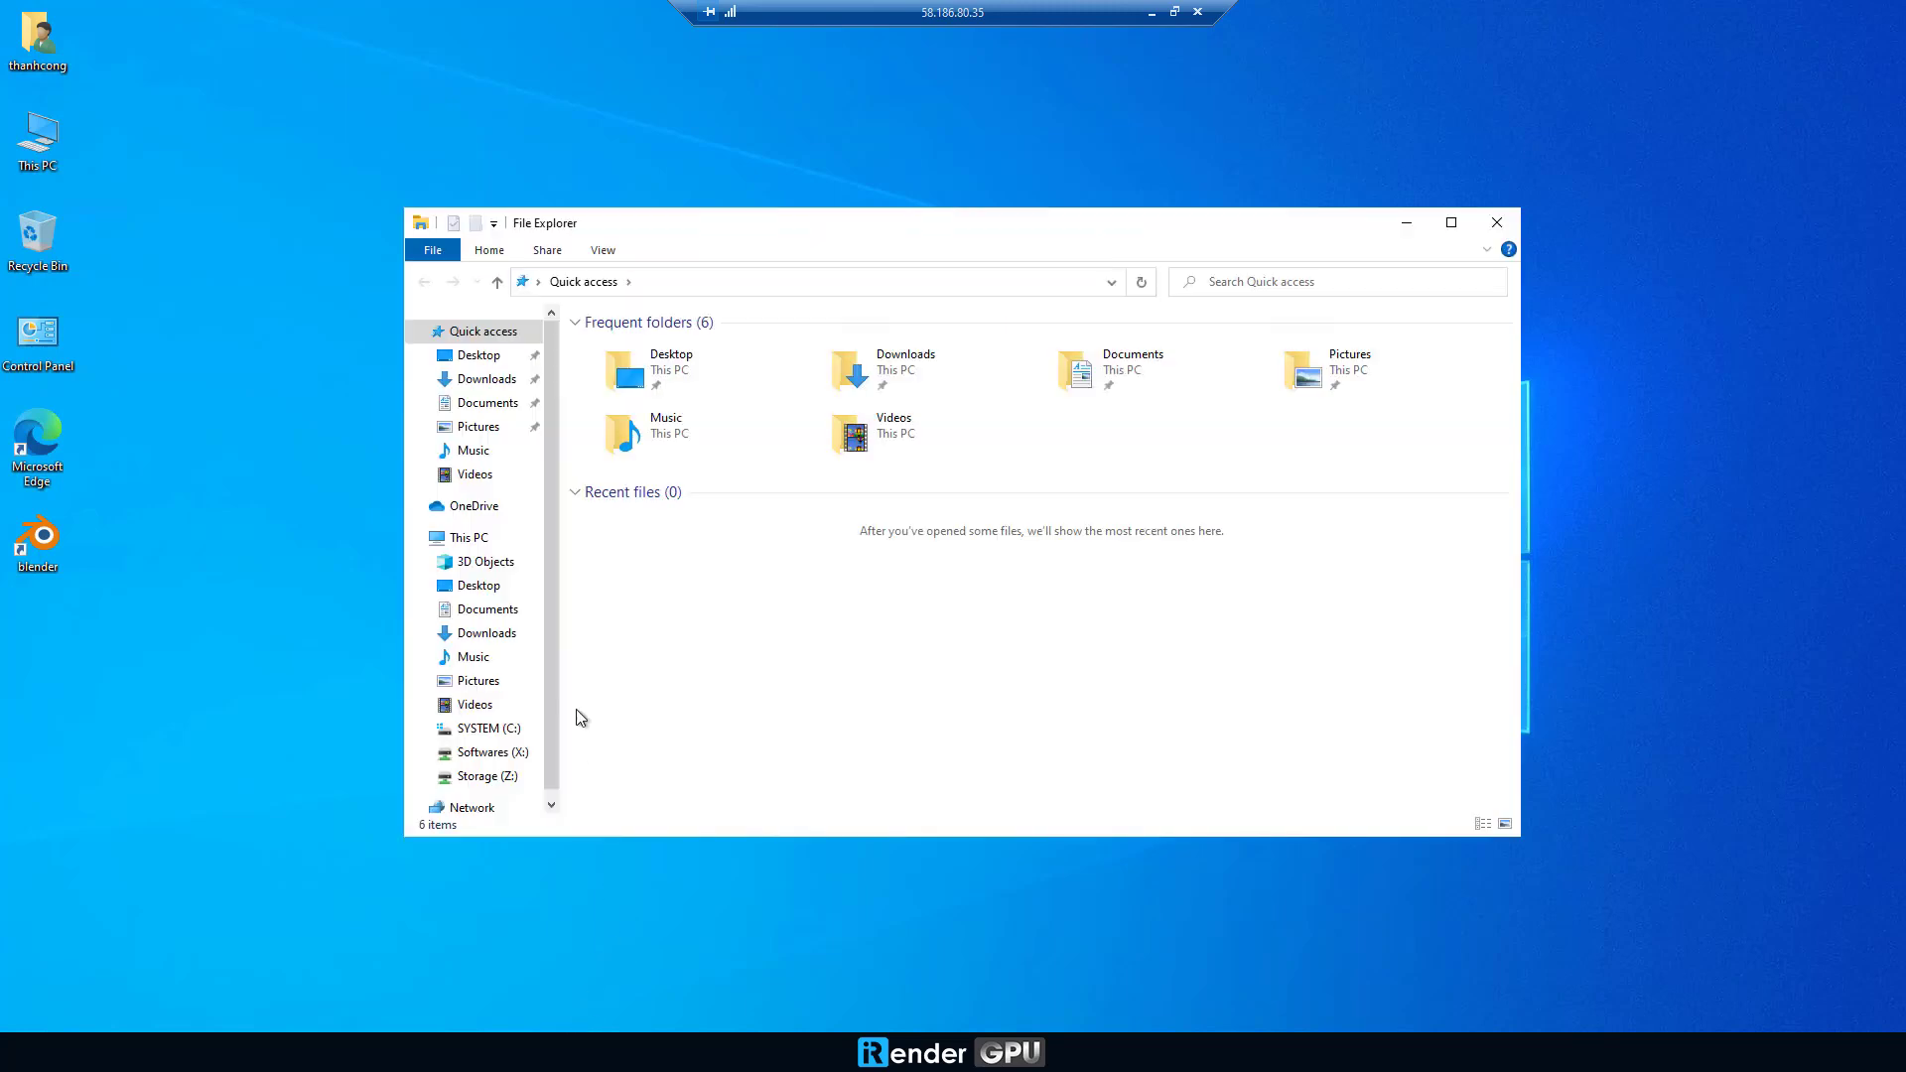
{"action": "left_click", "coordinate": [476, 538]}
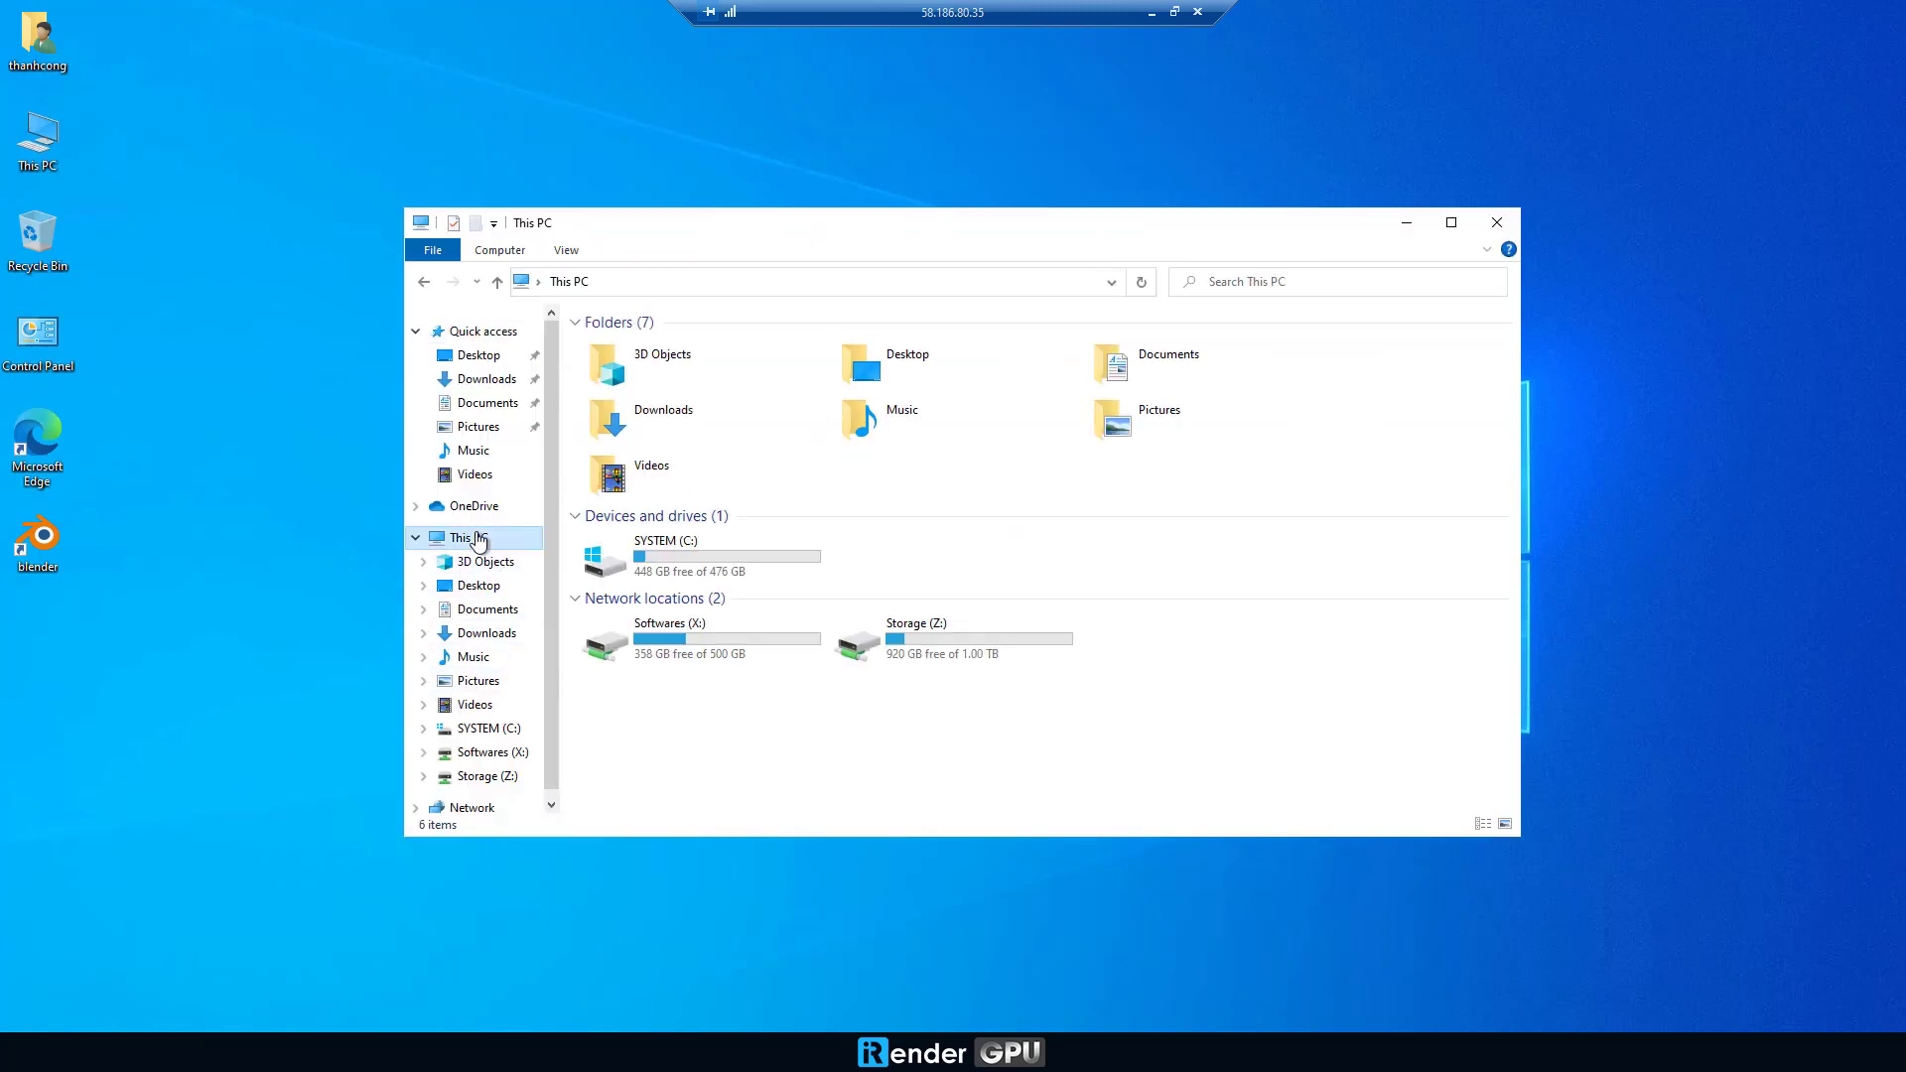
{"action": "right_click", "coordinate": [914, 648]}
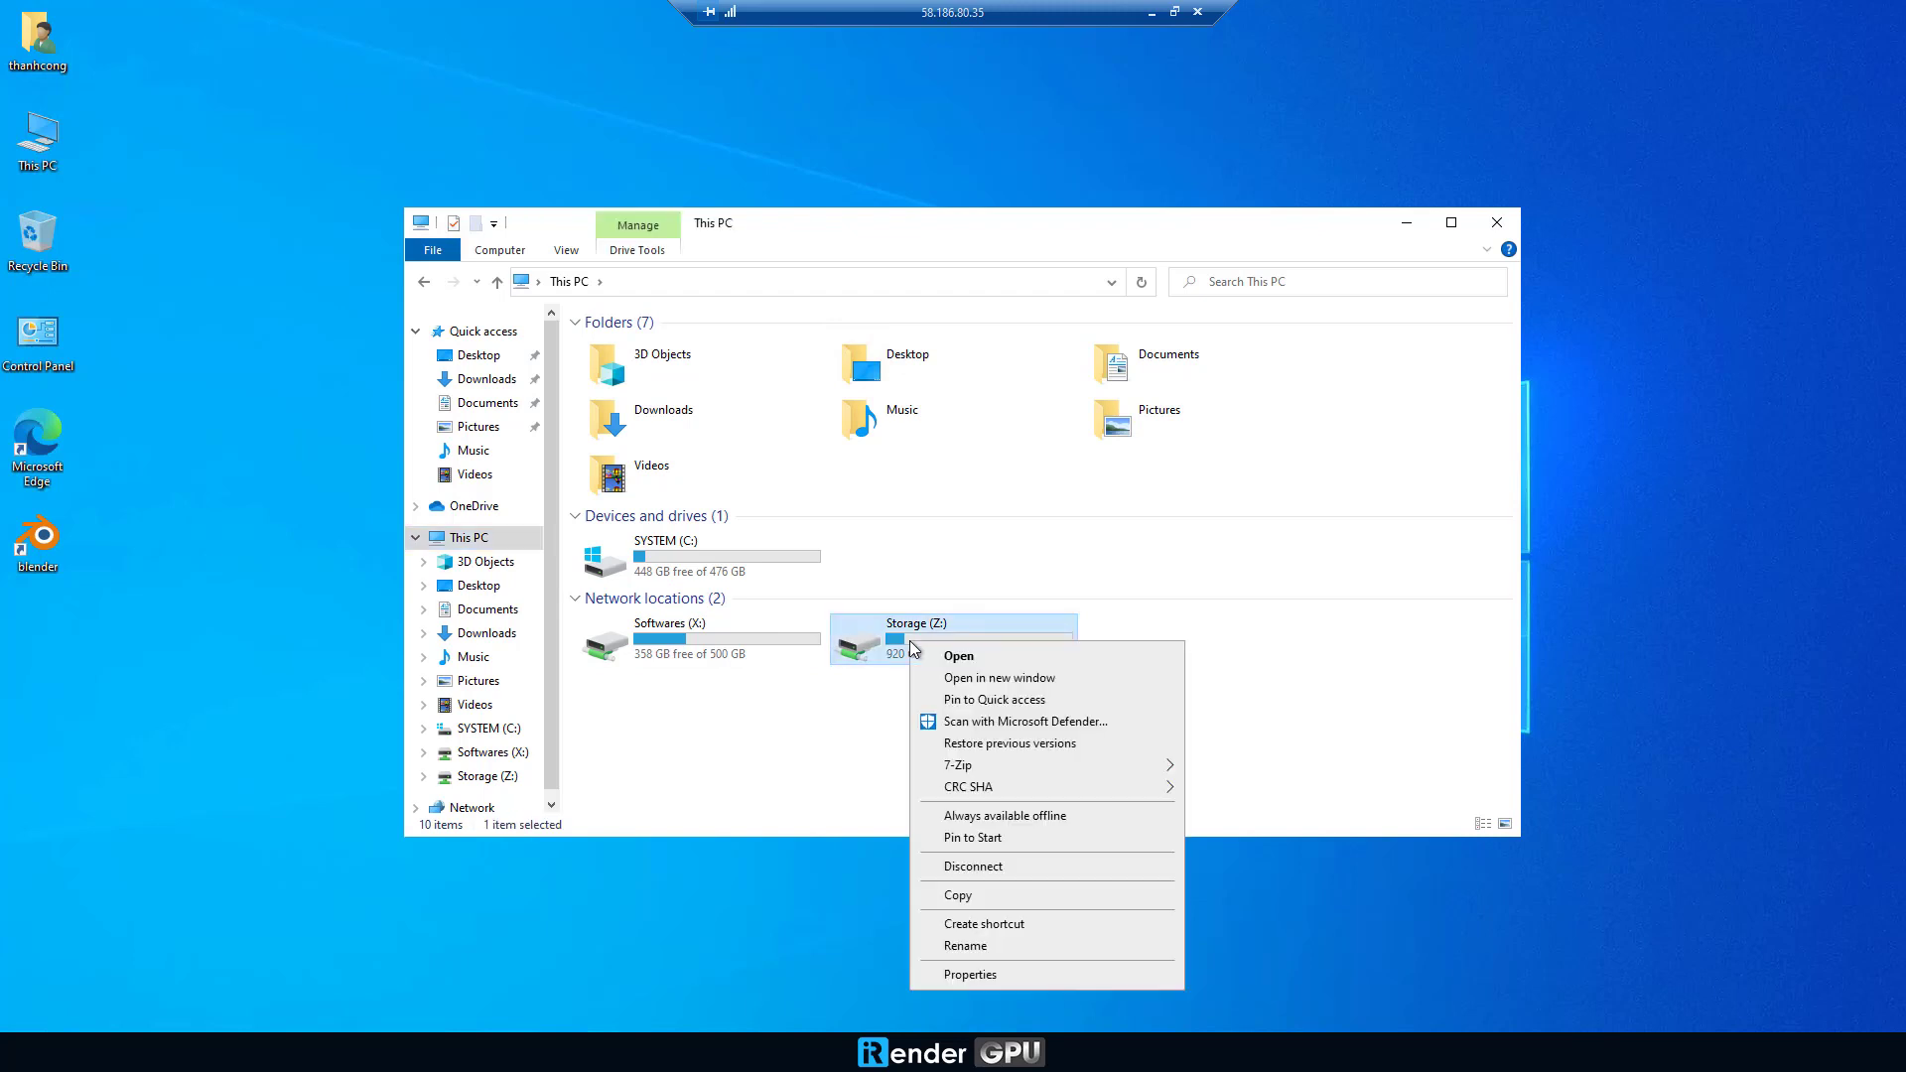
{"action": "left_click", "coordinate": [927, 652]}
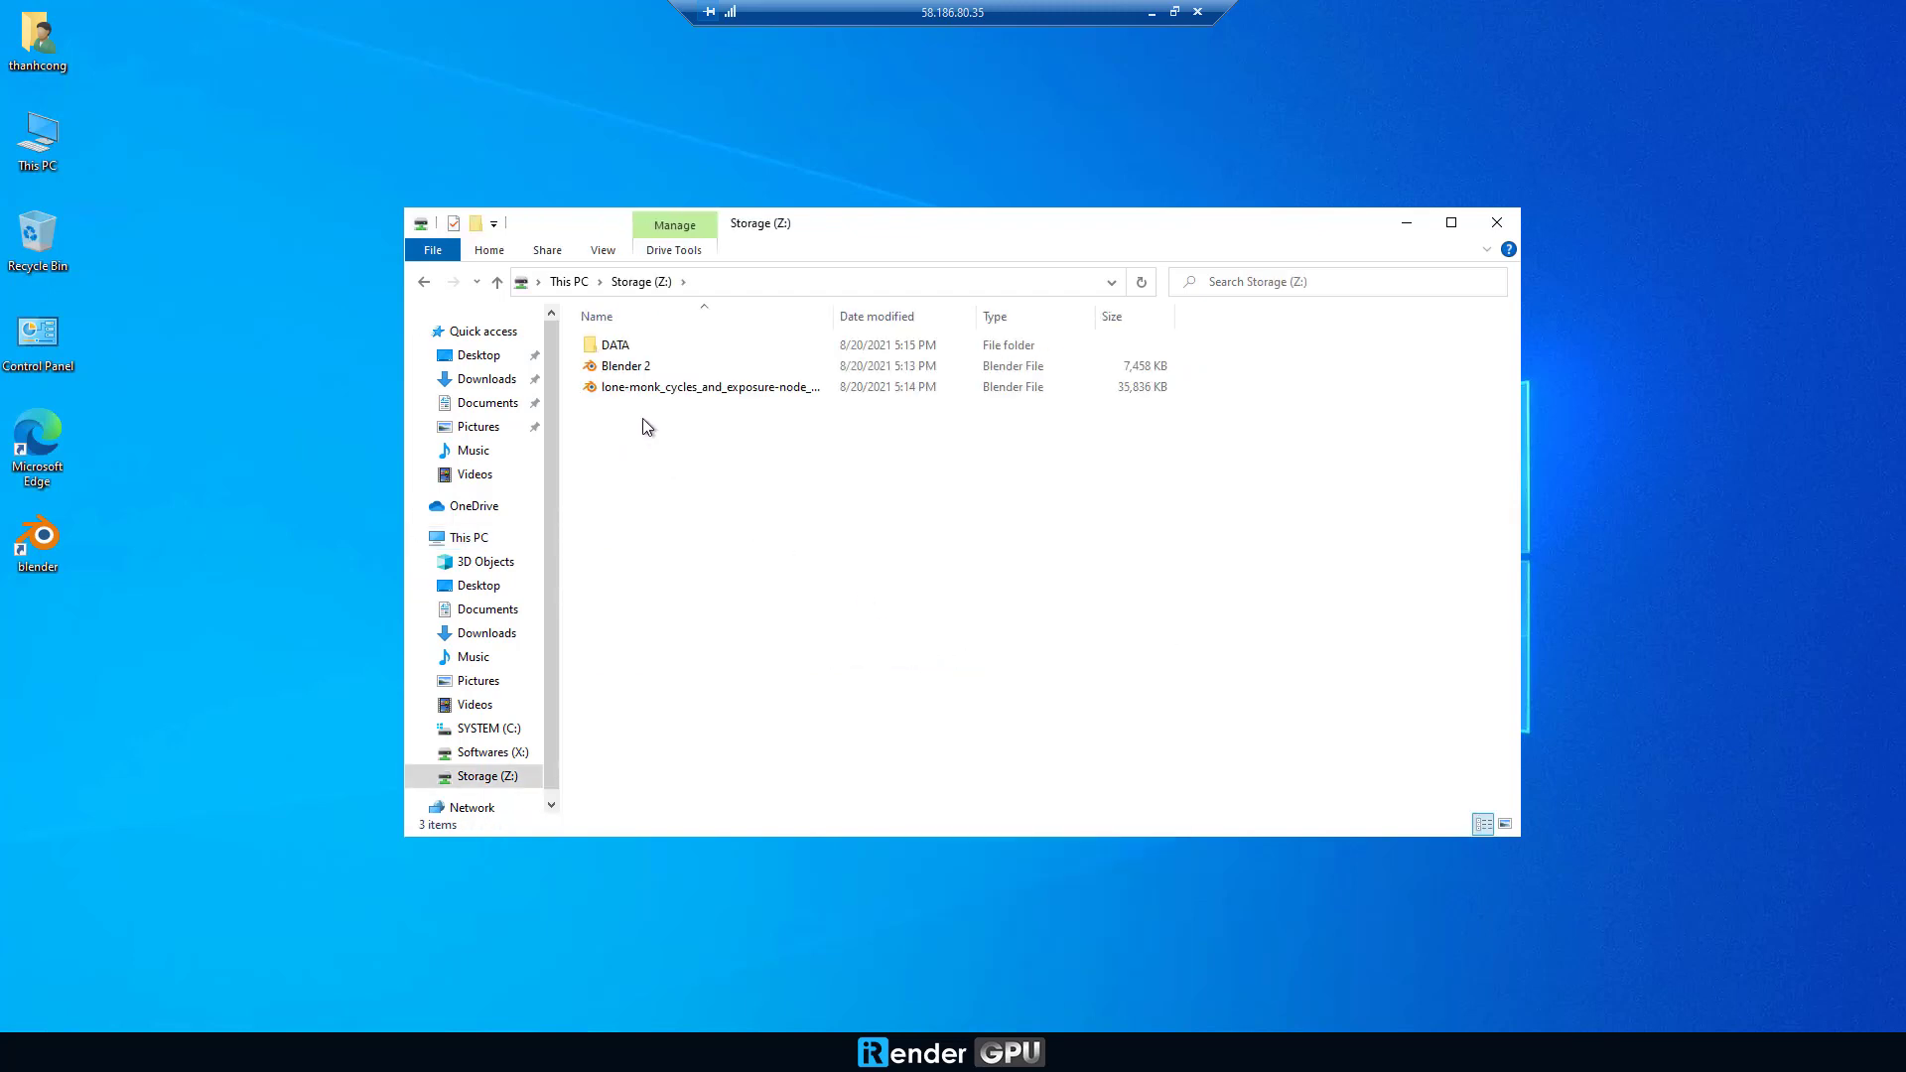
Copy both .blend files from Storage (Z:) to the desktop and line them up on the left
{"action": "left_click_drag", "start_coordinate": [680, 419], "coordinate": [623, 374]}
{"action": "right_click", "coordinate": [624, 374]}
{"action": "left_click", "coordinate": [685, 580]}
{"action": "right_click", "coordinate": [188, 608]}
{"action": "left_click", "coordinate": [231, 697]}
{"action": "left_click", "coordinate": [1494, 223]}
{"action": "left_click_drag", "start_coordinate": [170, 656], "coordinate": [55, 657]}
Download the Lone Monk scene from the Cycles section of blender.org's Demo Files page
{"action": "left_click", "coordinate": [145, 646]}
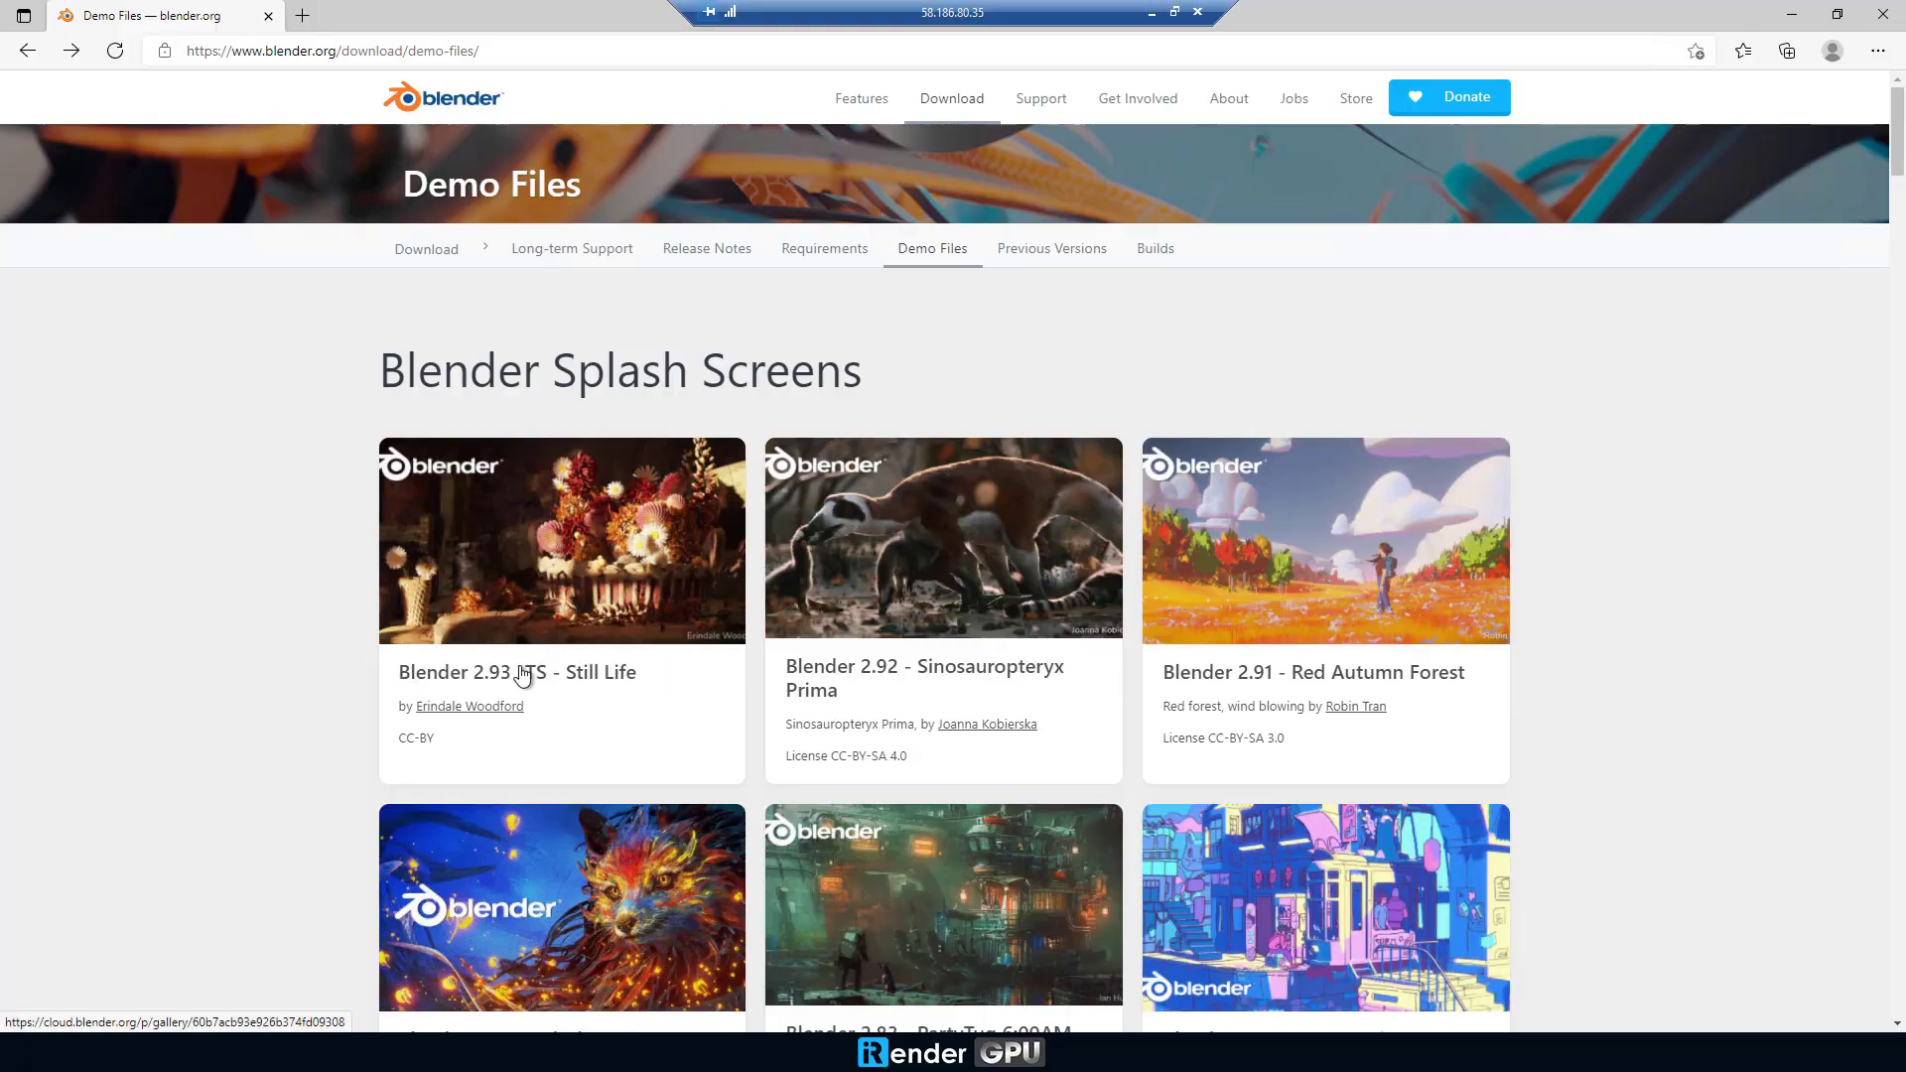
{"action": "scroll", "coordinate": [596, 673], "scroll_direction": "down", "scroll_amount": 20}
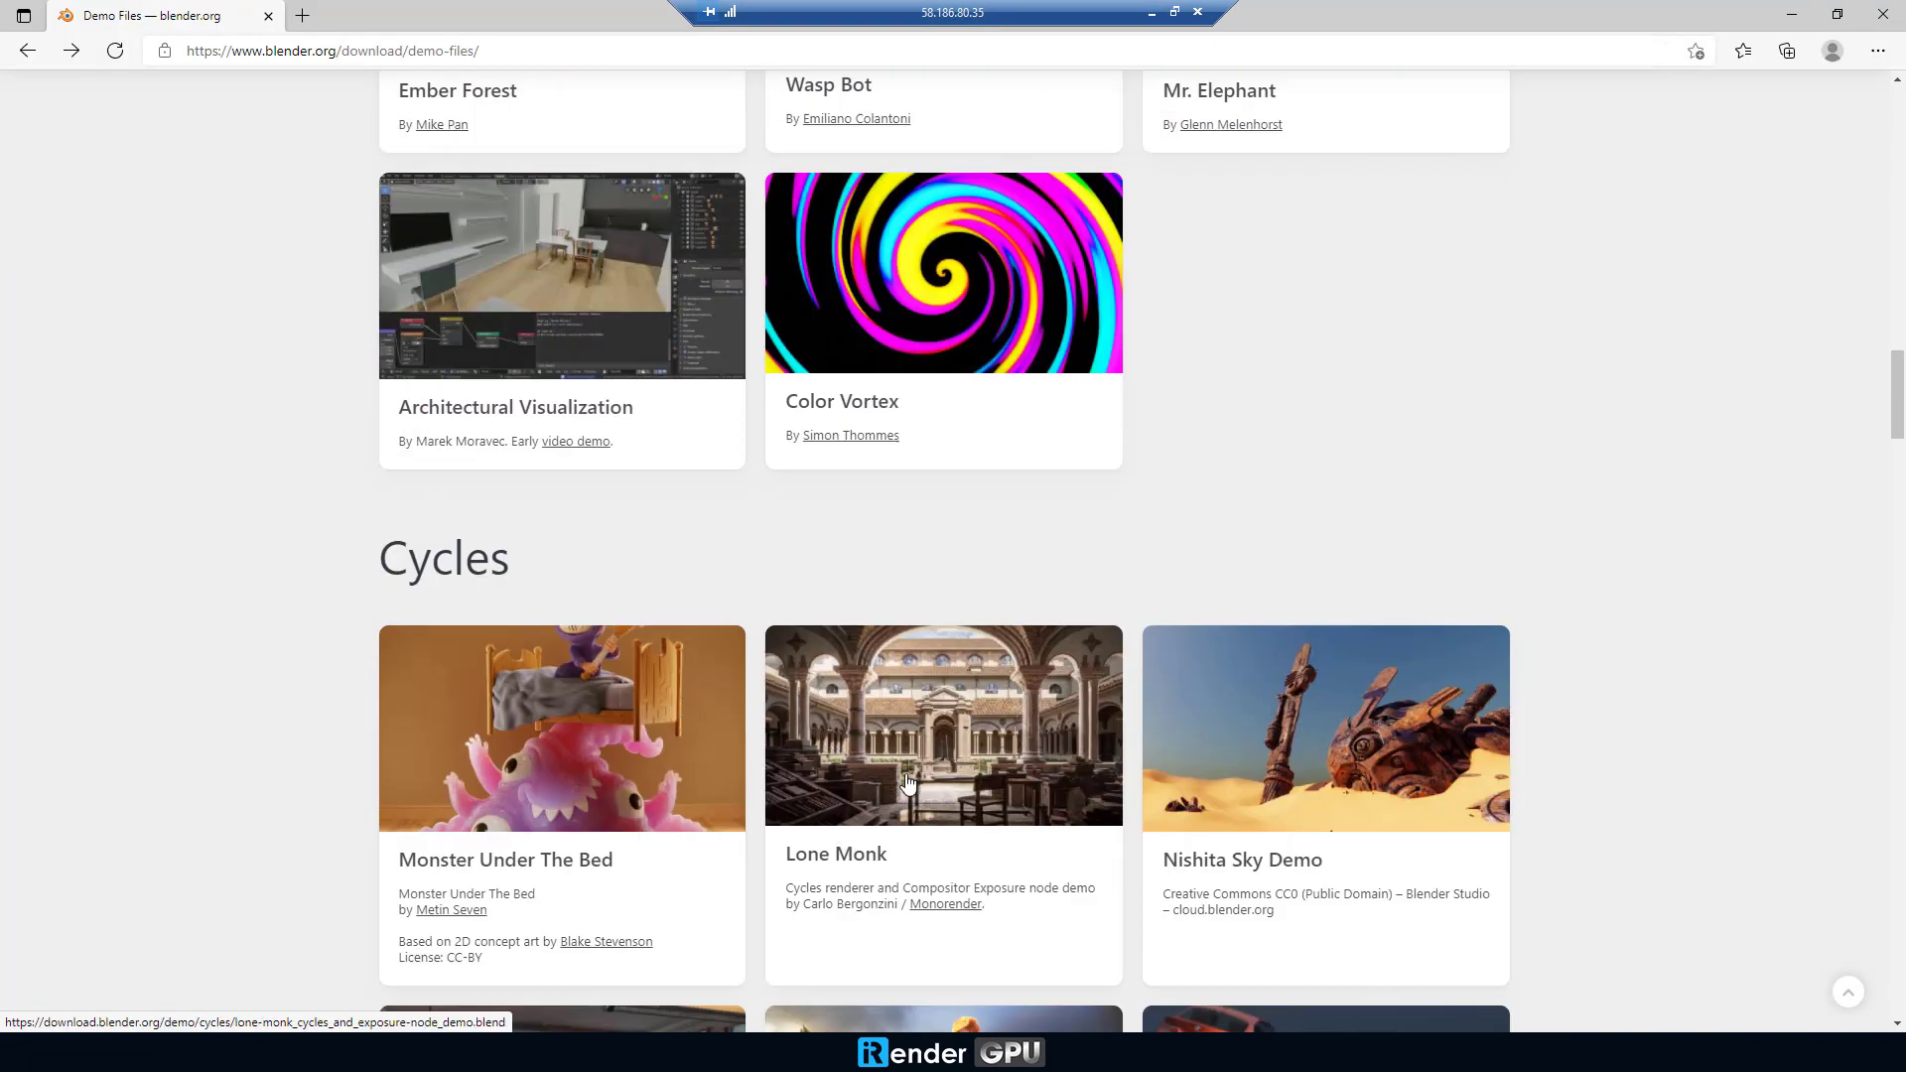
{"action": "left_click", "coordinate": [906, 781]}
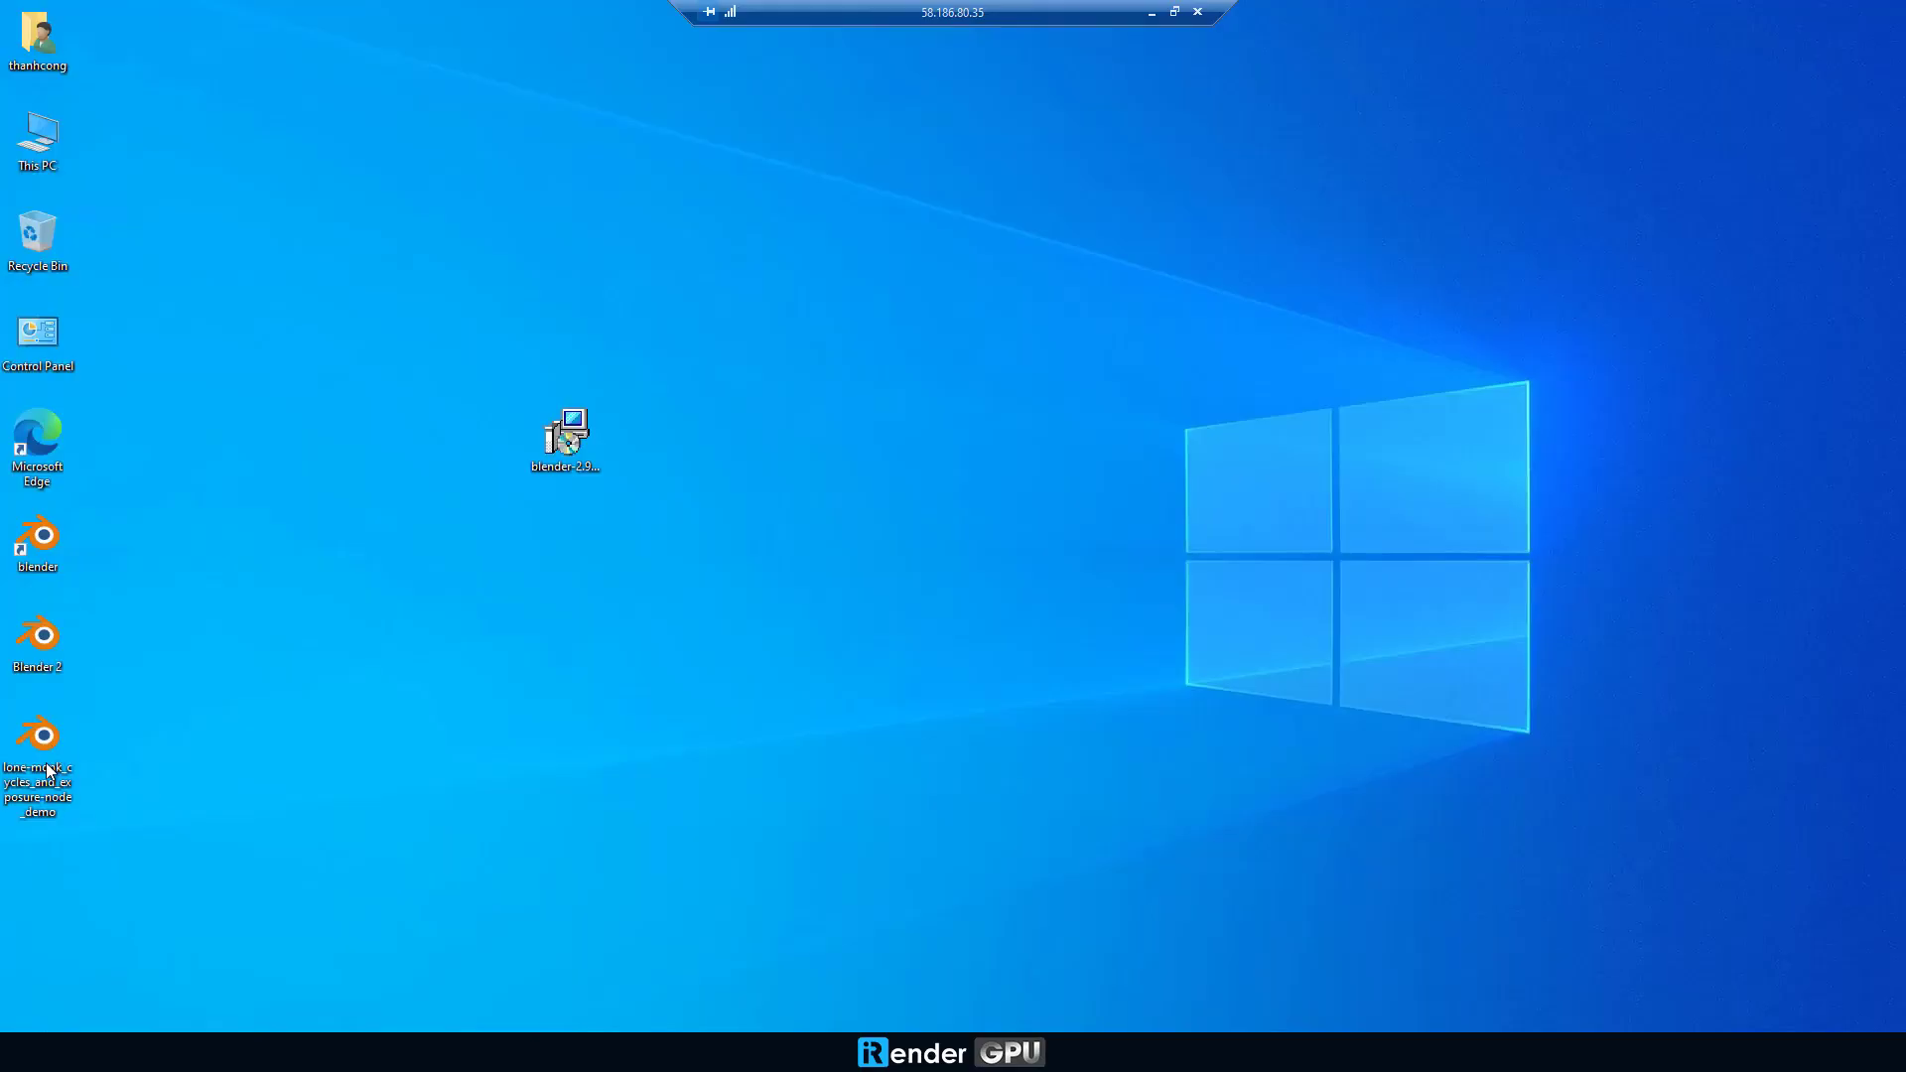
{"action": "right_click", "coordinate": [47, 771]}
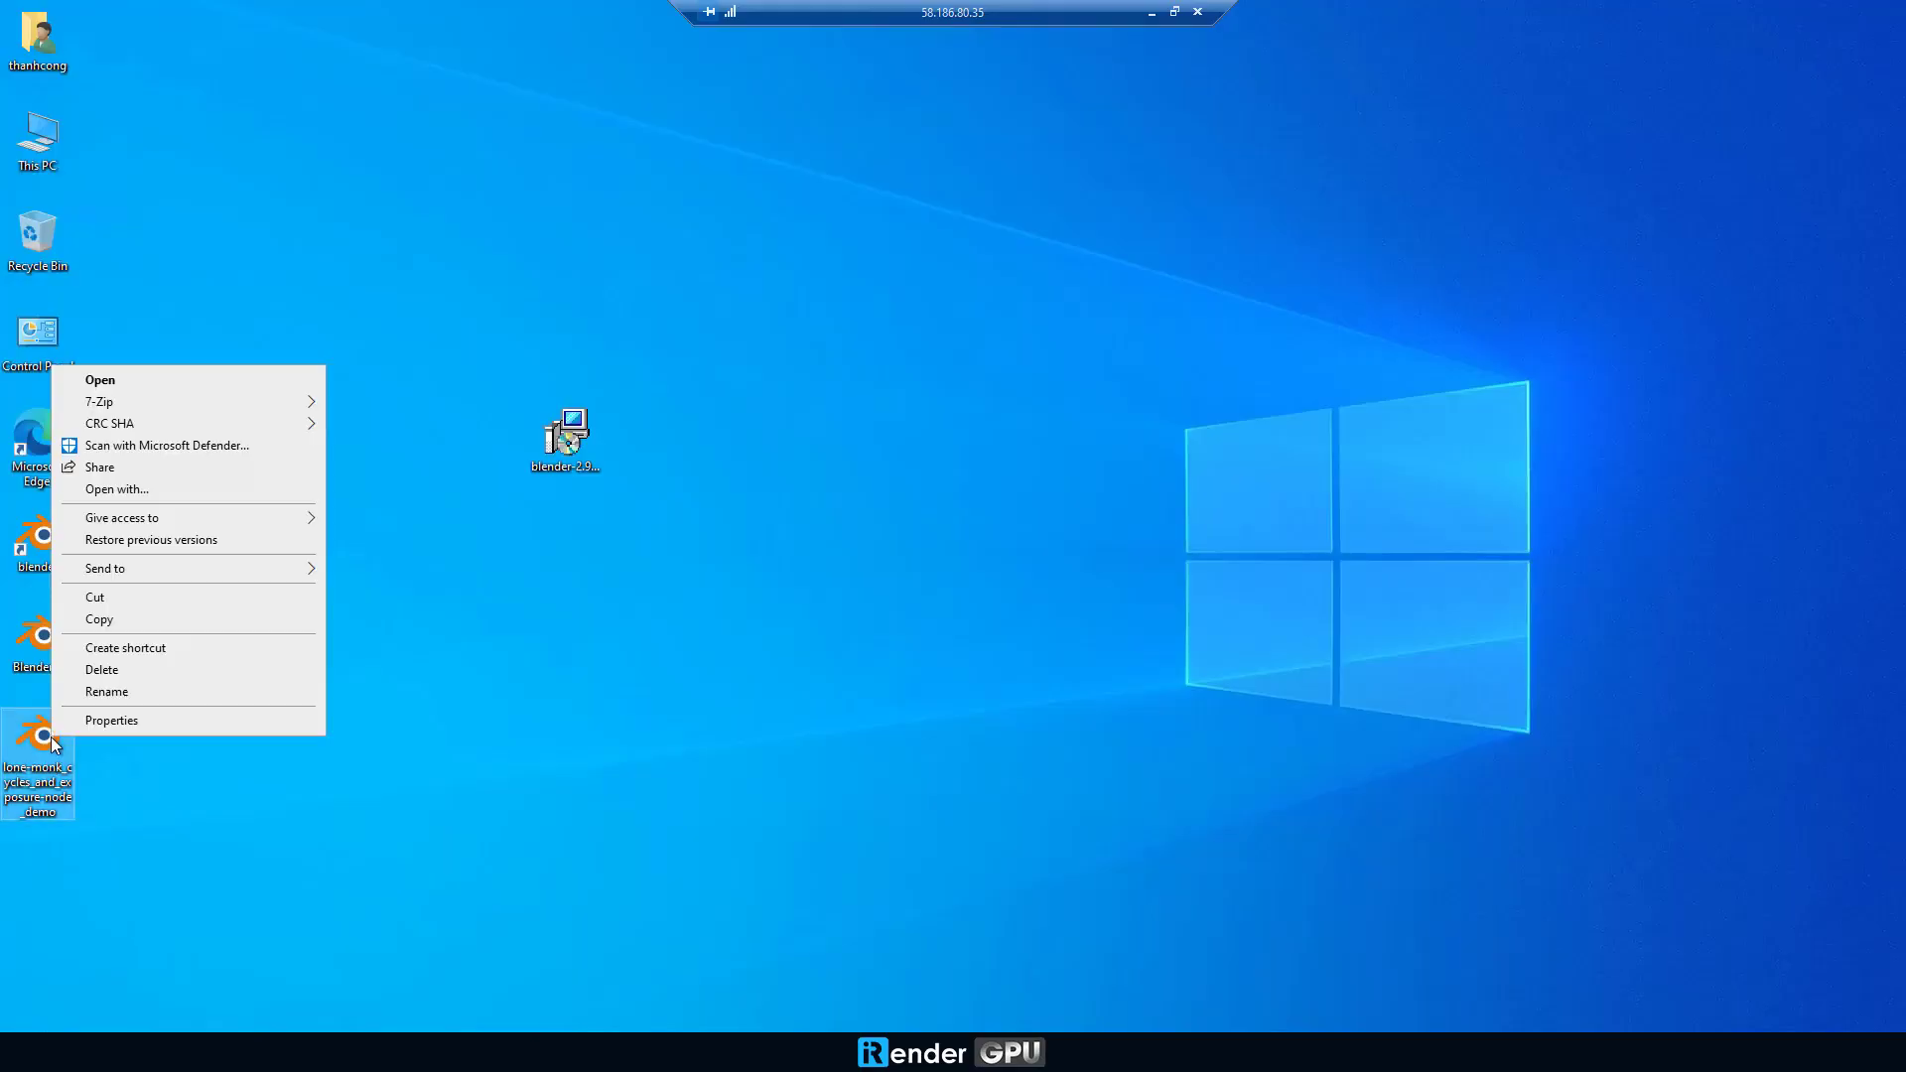
Open the Lone Monk scene and set CUDA as the Cycles render device in Preferences > System
{"action": "left_click", "coordinate": [176, 385]}
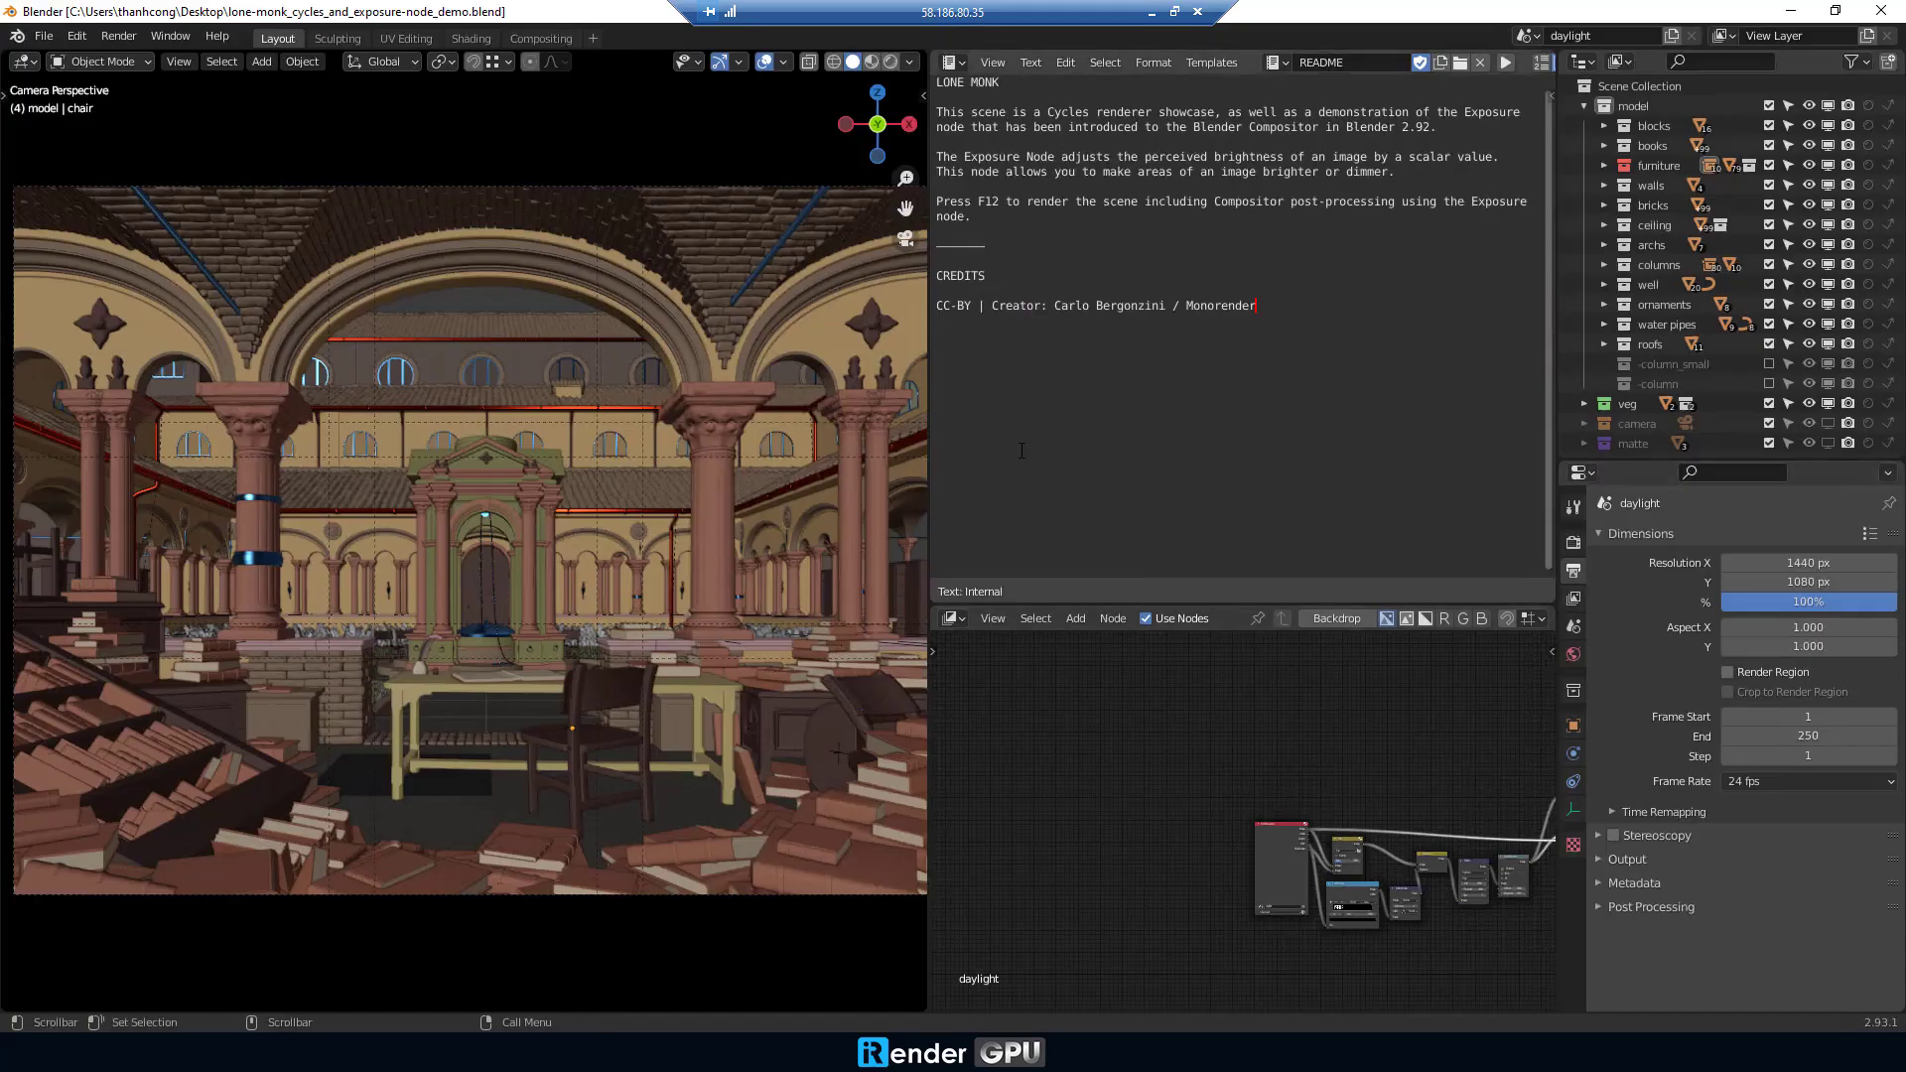
{"action": "left_click", "coordinate": [77, 36]}
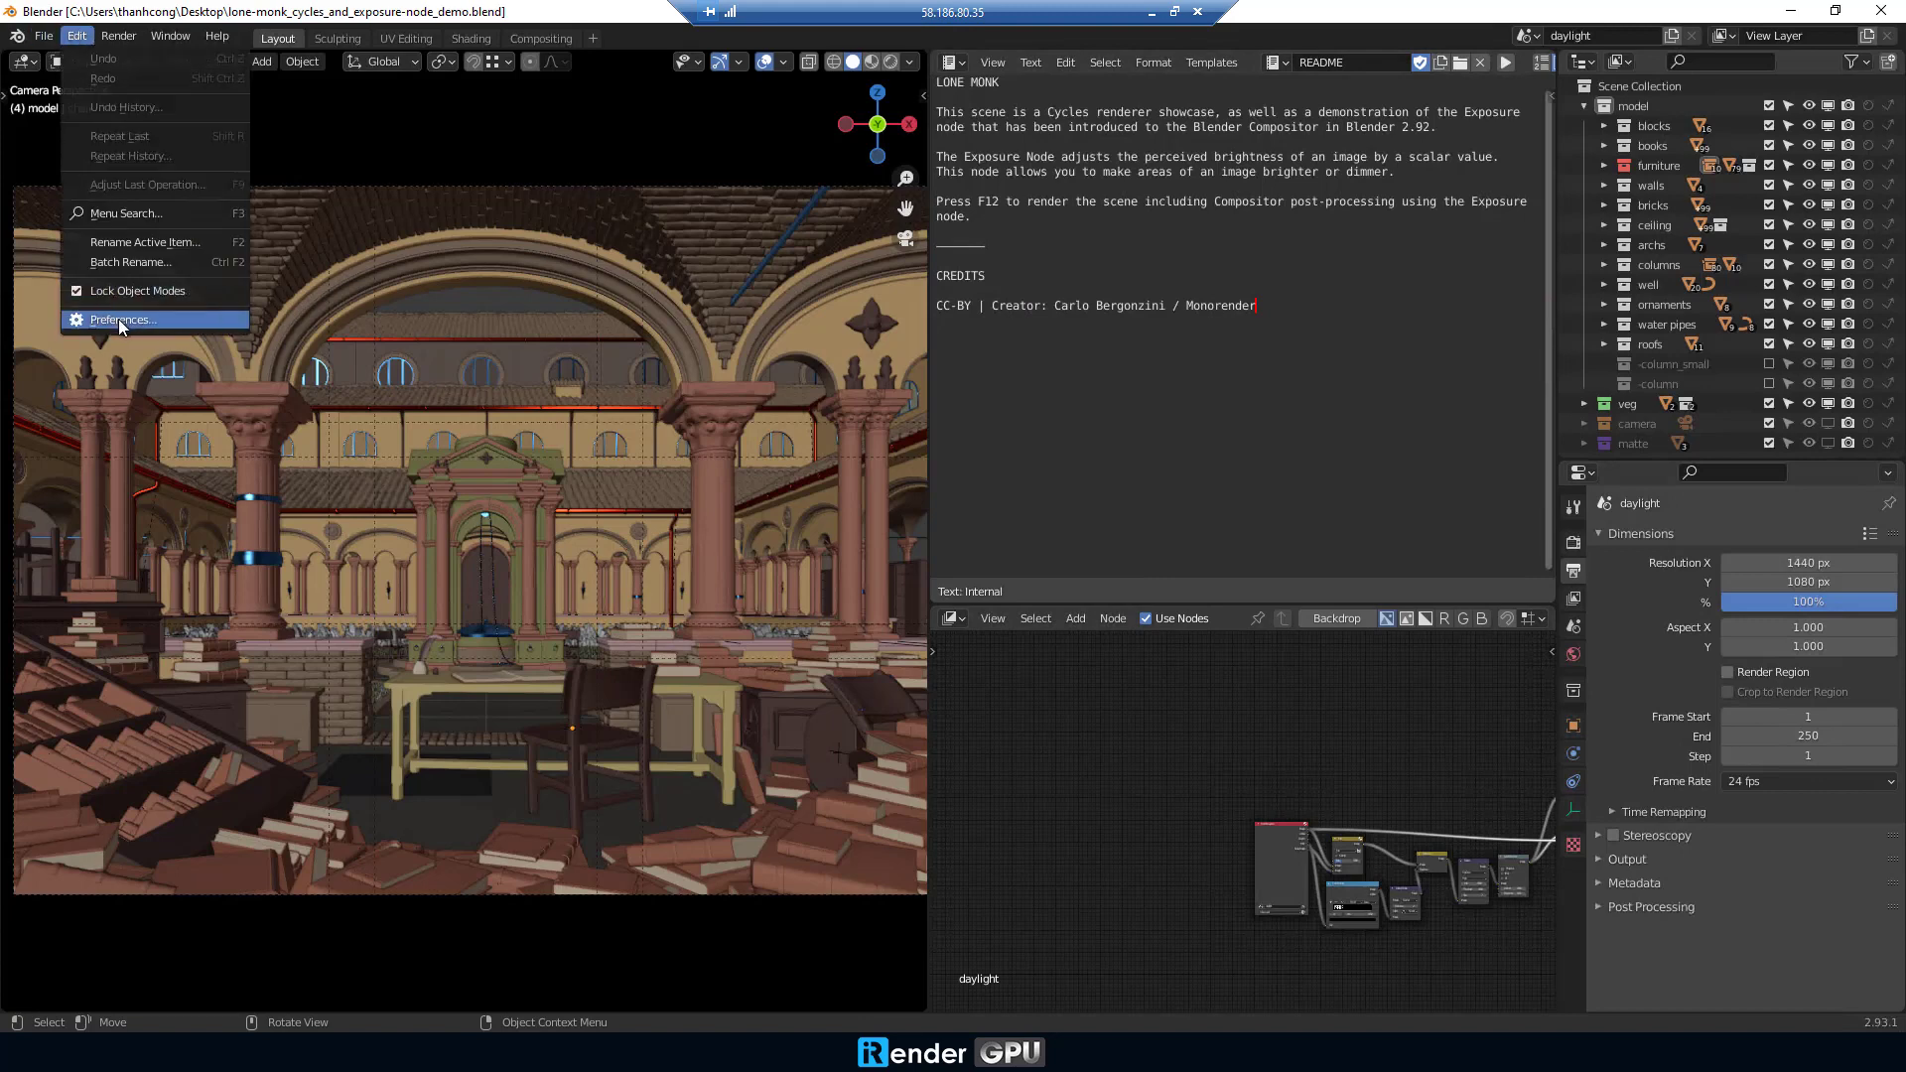
{"action": "left_click", "coordinate": [123, 322]}
{"action": "left_click", "coordinate": [105, 347]}
{"action": "left_click", "coordinate": [385, 100]}
{"action": "left_click", "coordinate": [639, 41]}
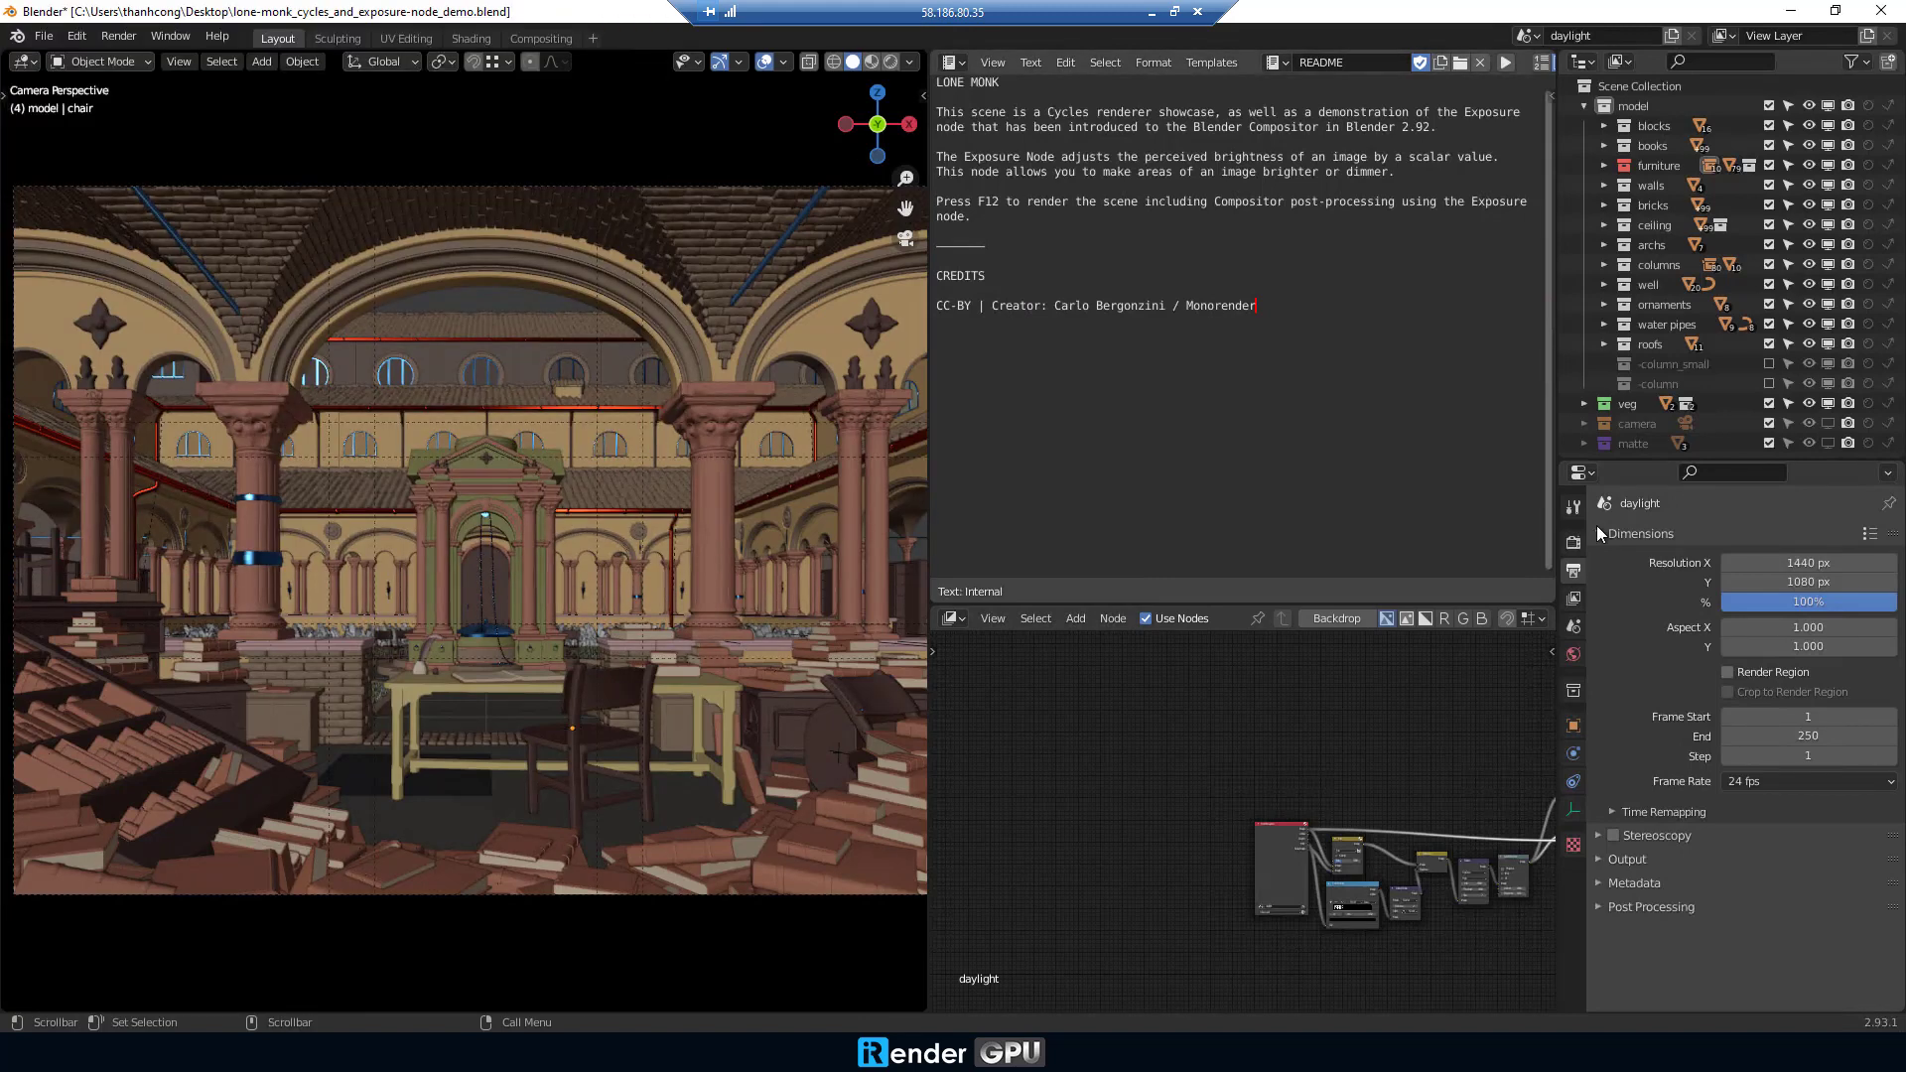
{"action": "left_click", "coordinate": [1573, 542]}
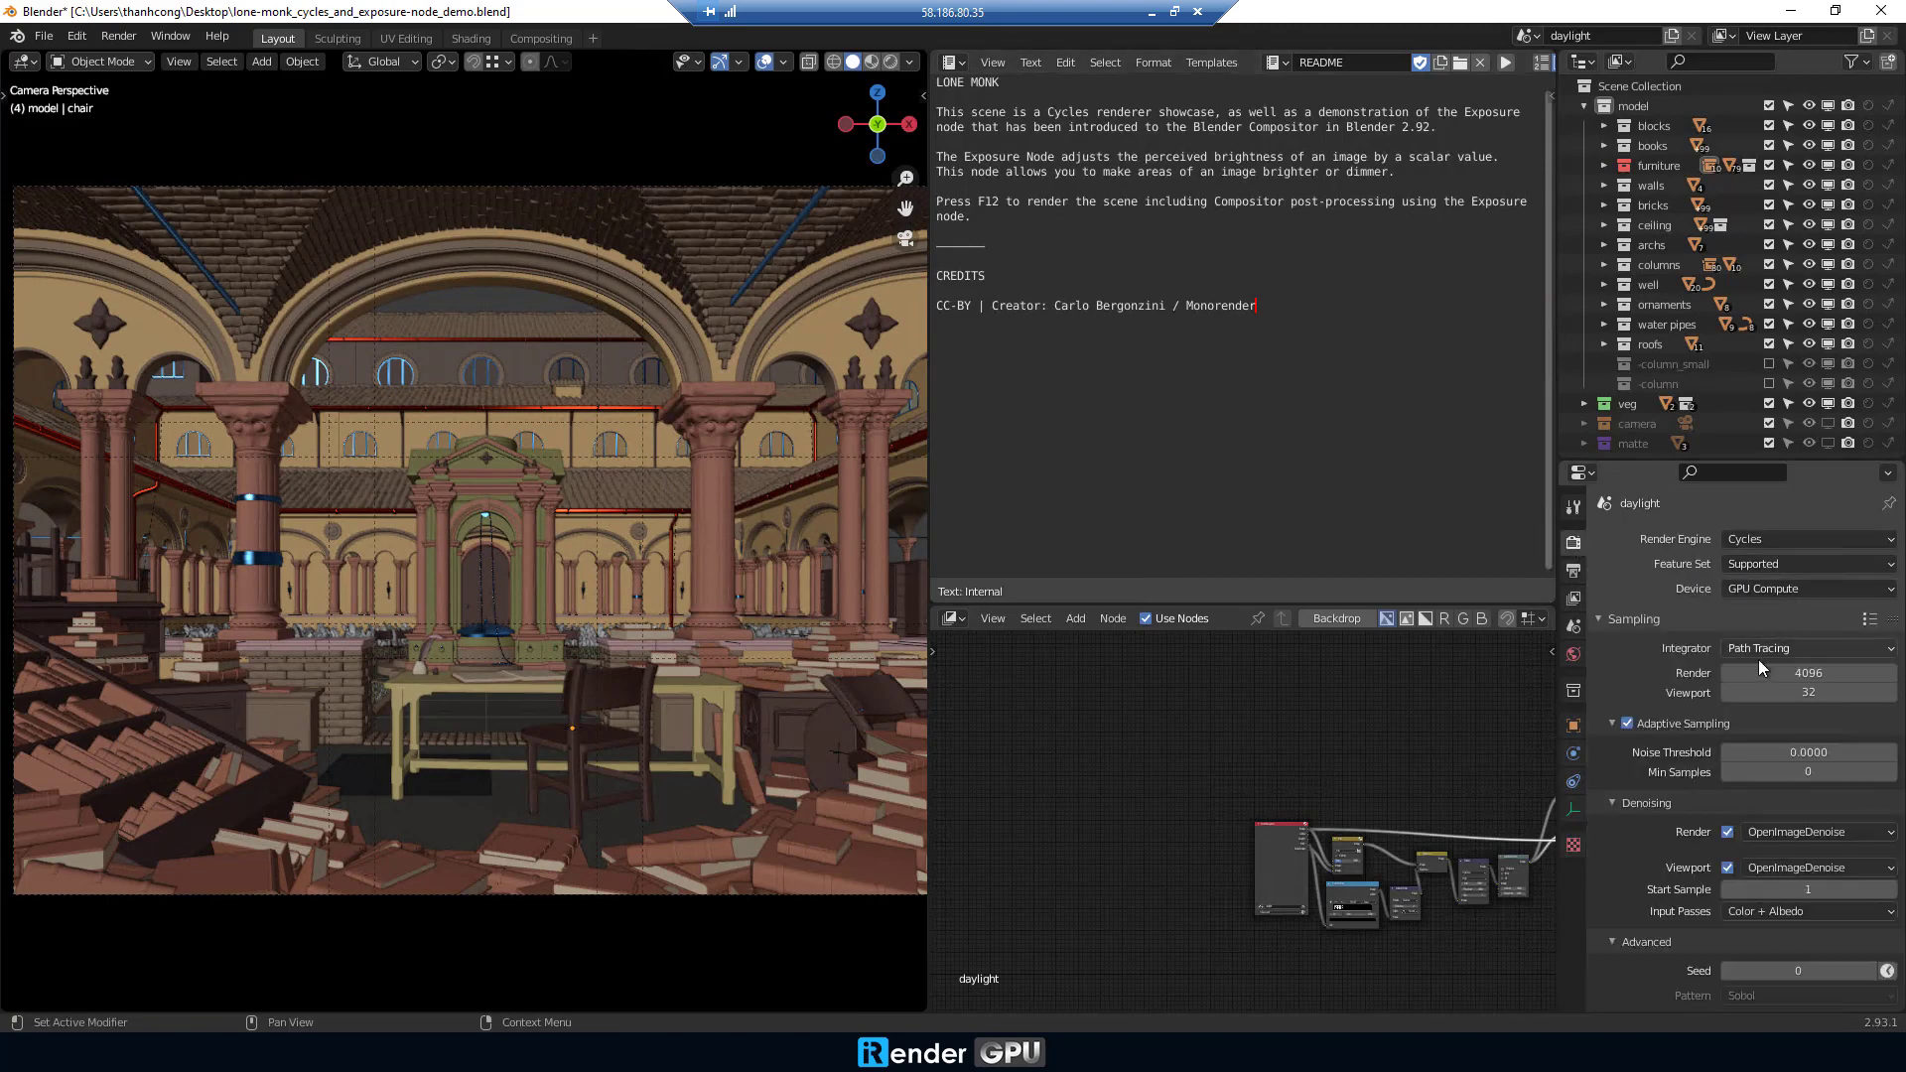
{"action": "left_click", "coordinate": [1573, 570]}
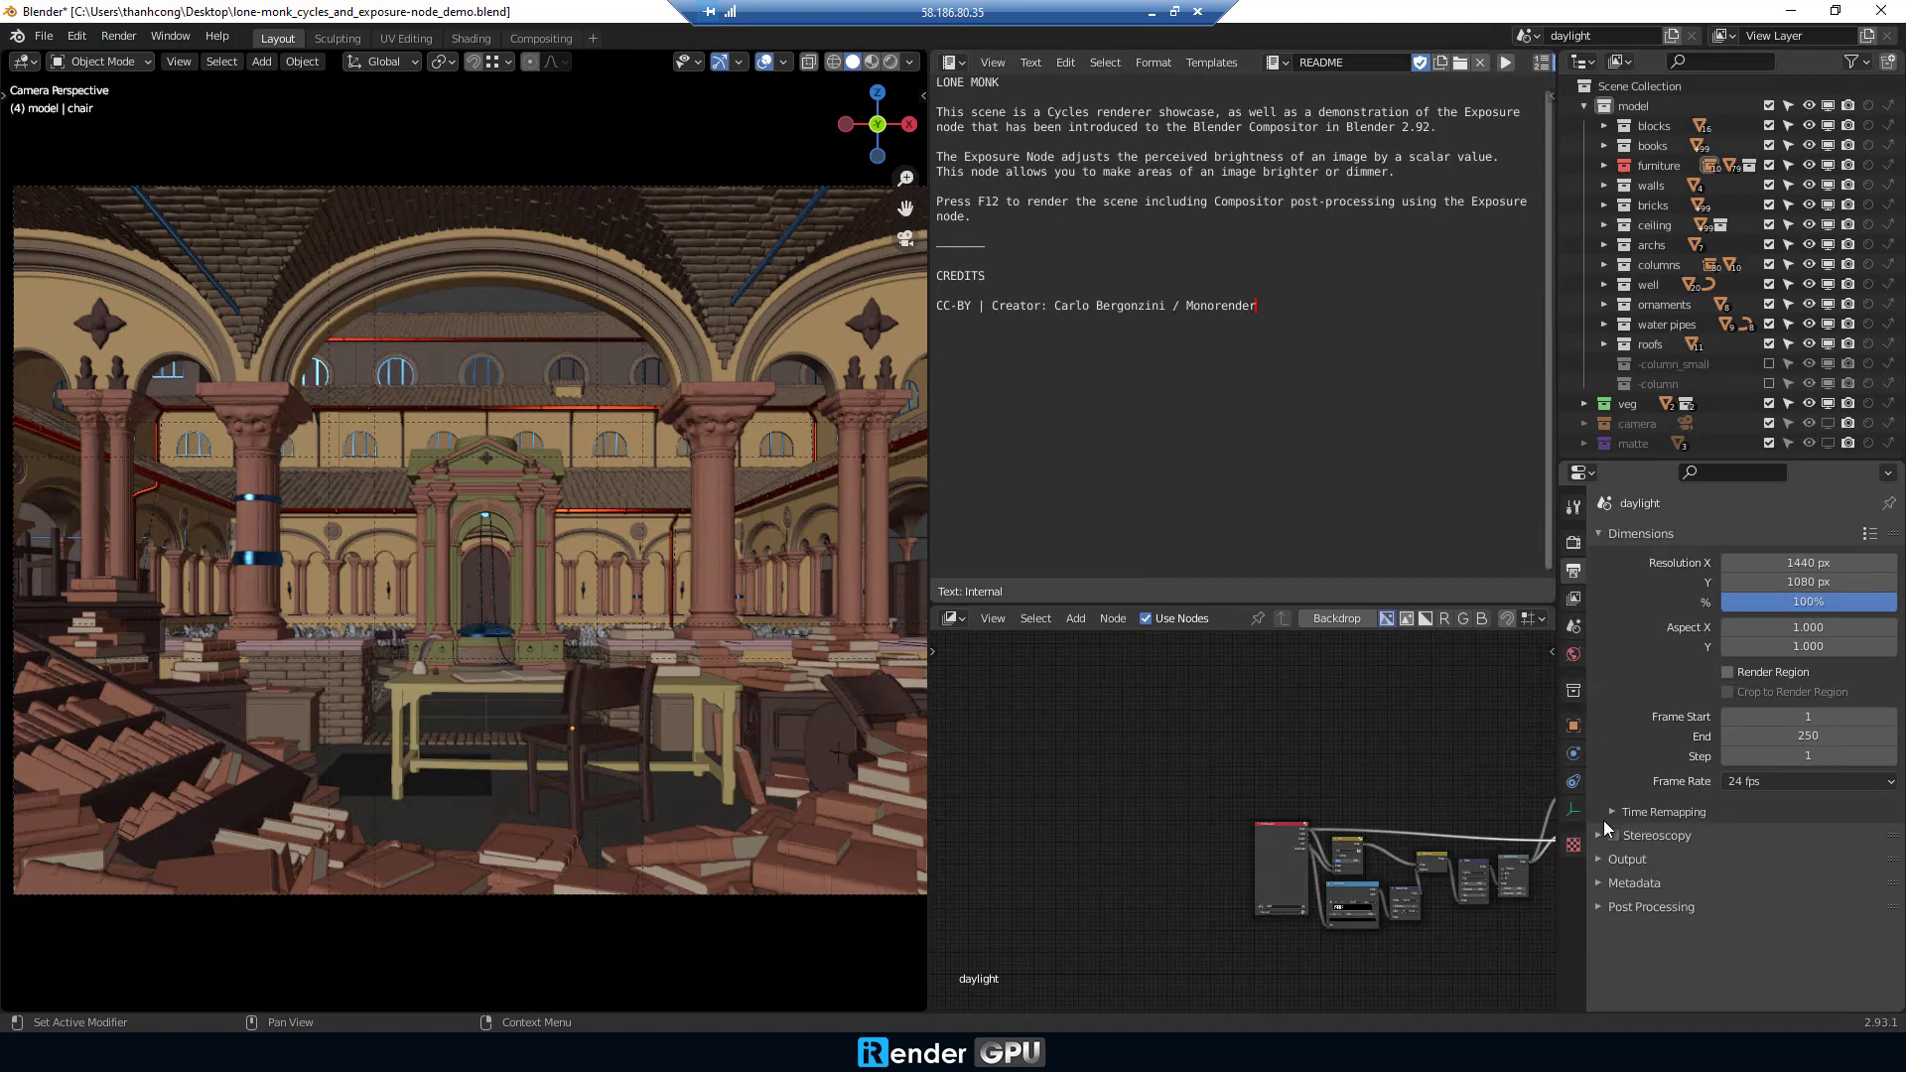
Set both Tiles X and Tiles Y to 100 px in the Performance panel
{"action": "left_click", "coordinate": [1573, 543]}
{"action": "scroll", "coordinate": [1620, 885], "scroll_direction": "down", "scroll_amount": 3}
{"action": "scroll", "coordinate": [1620, 897], "scroll_direction": "down", "scroll_amount": 12}
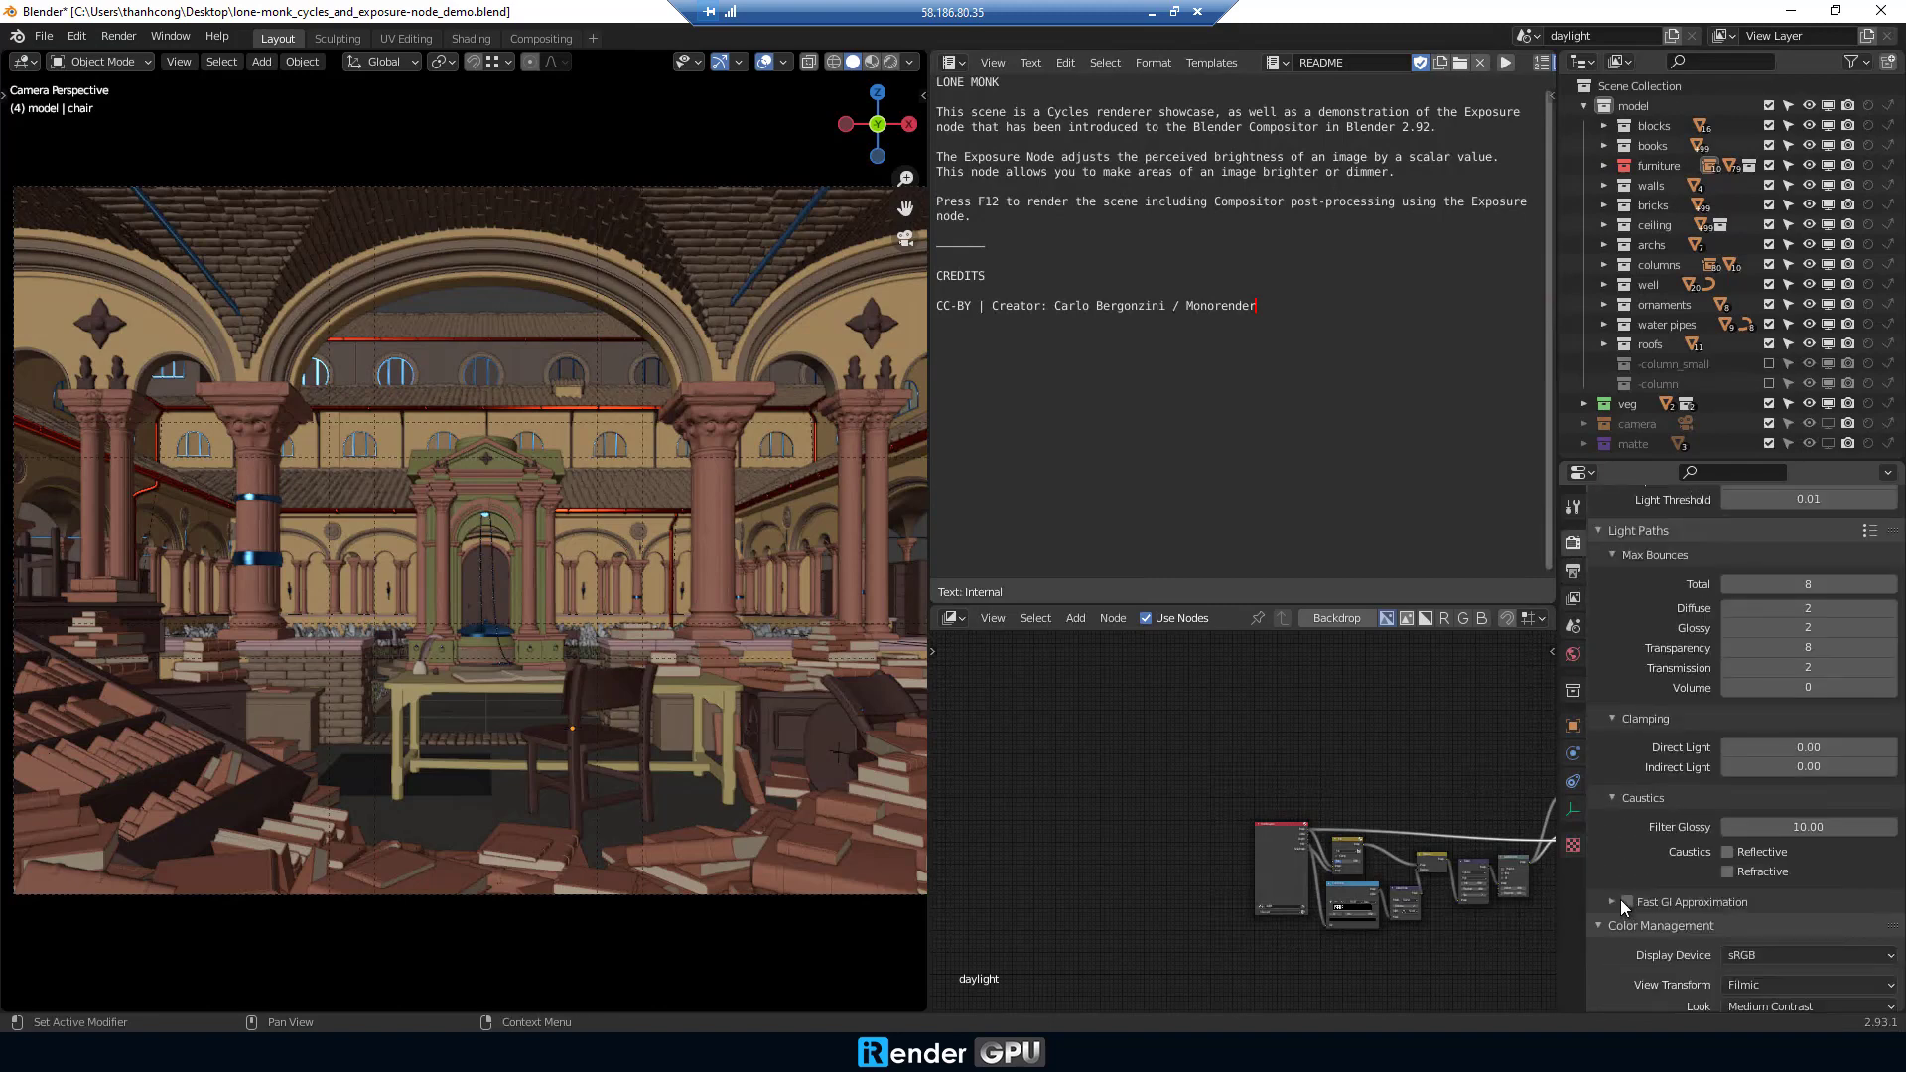
{"action": "scroll", "coordinate": [1621, 899], "scroll_direction": "down", "scroll_amount": 5}
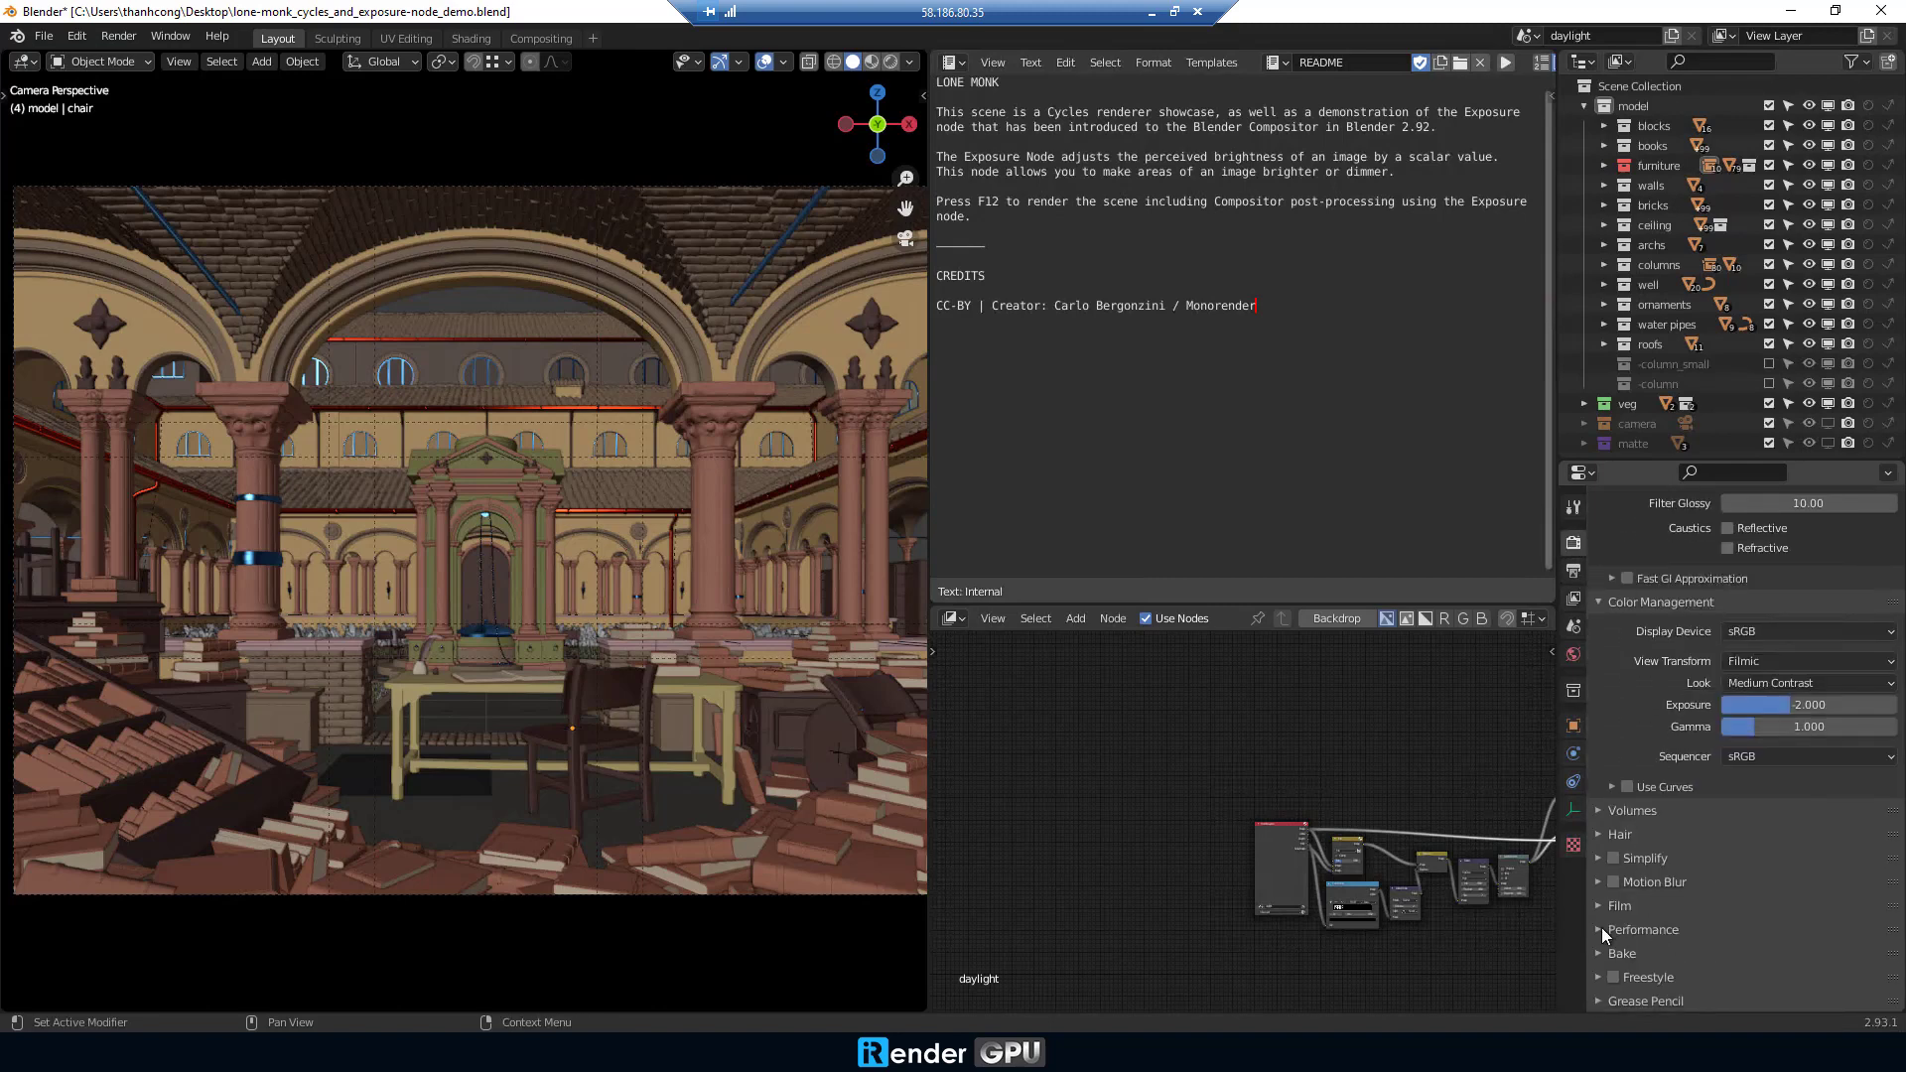
{"action": "left_click", "coordinate": [1598, 929]}
{"action": "scroll", "coordinate": [1617, 955], "scroll_direction": "down", "scroll_amount": 4}
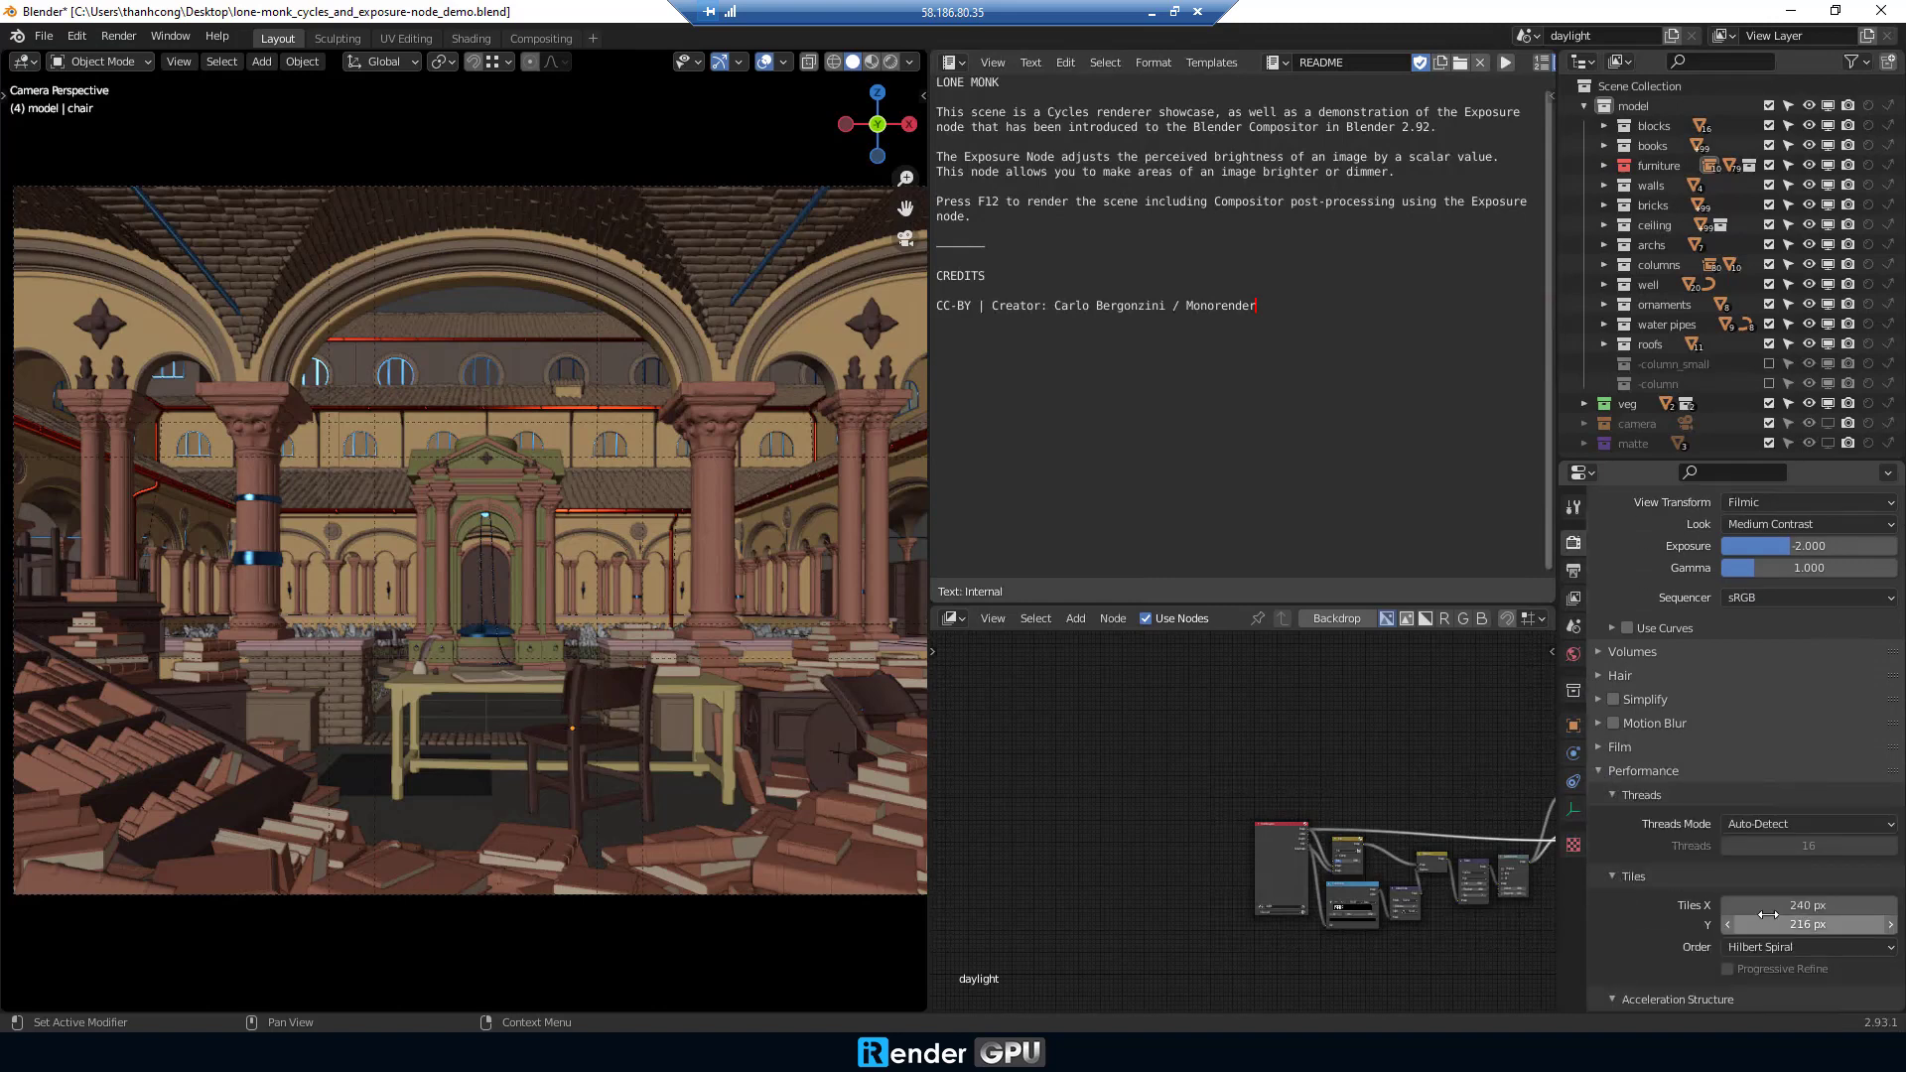
{"action": "left_click_drag", "start_coordinate": [1768, 906], "coordinate": [1769, 924]}
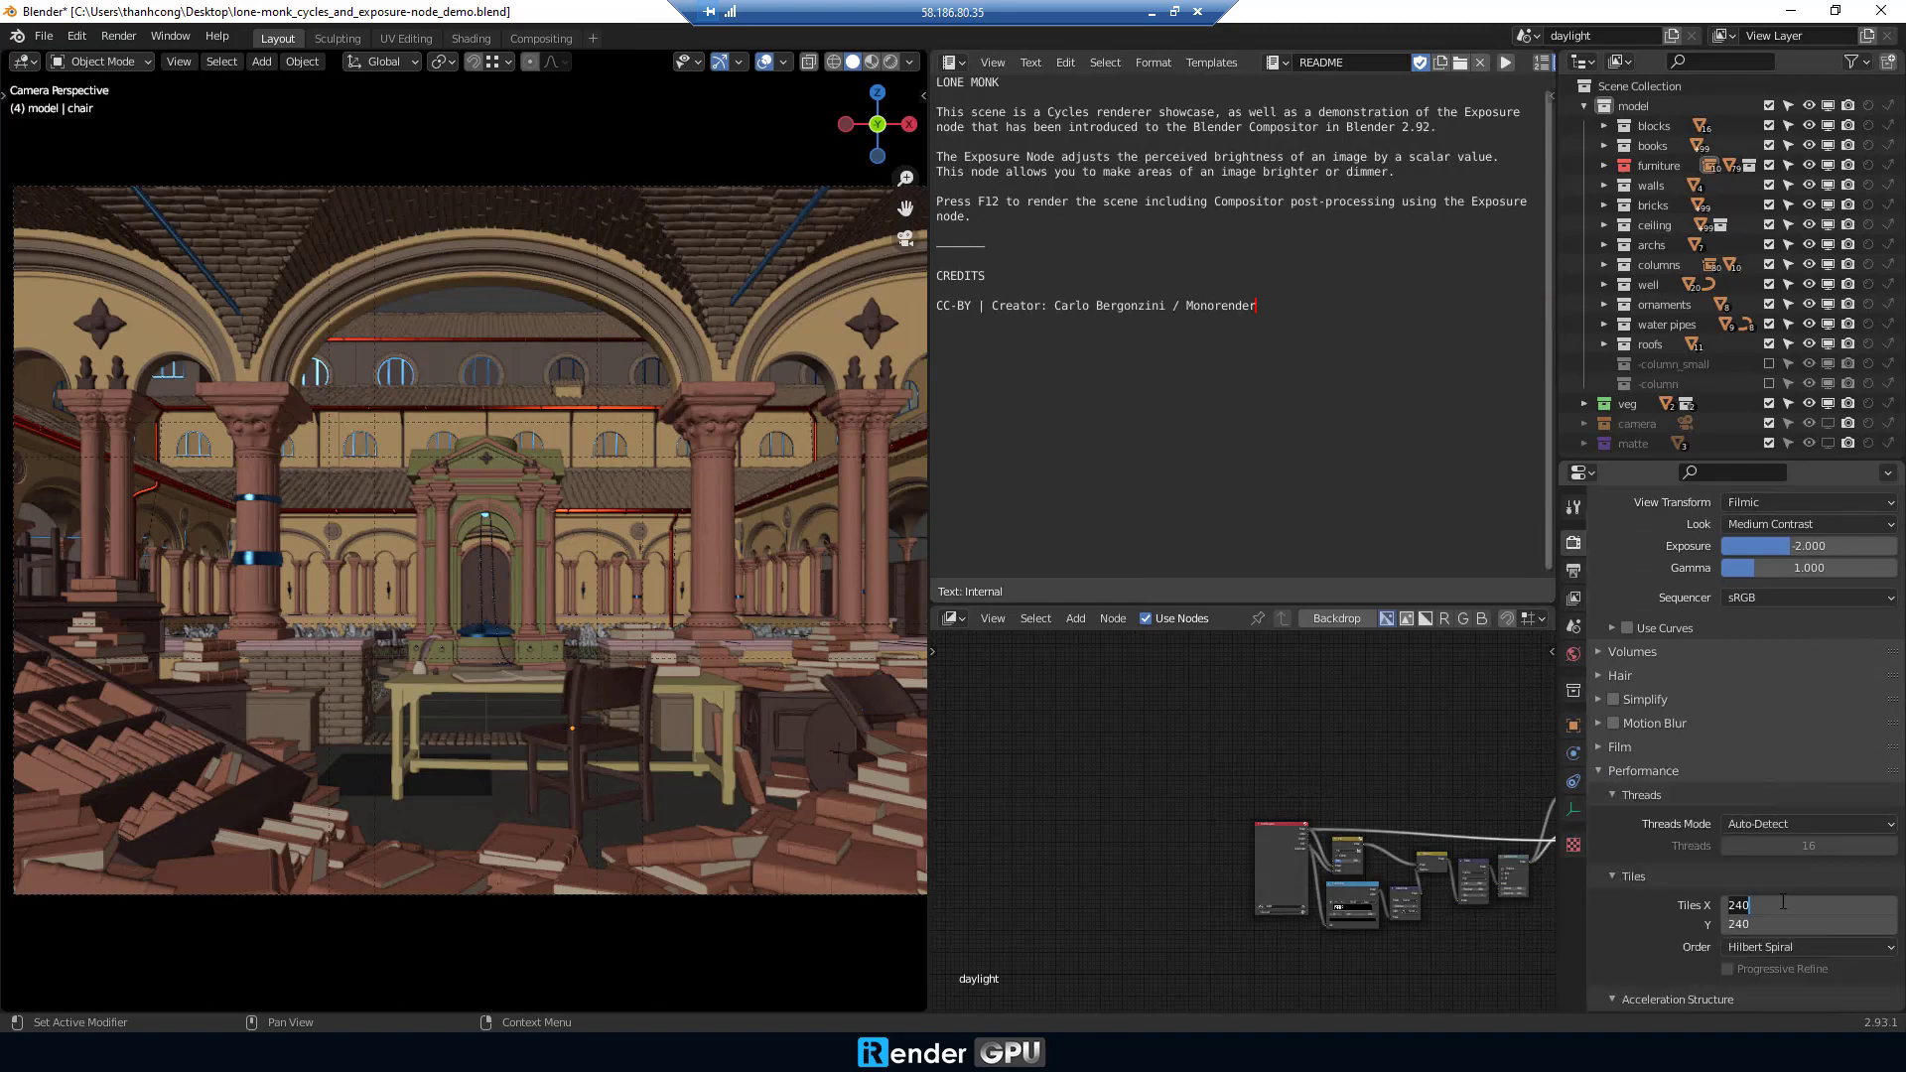
{"action": "type", "text": "1"}
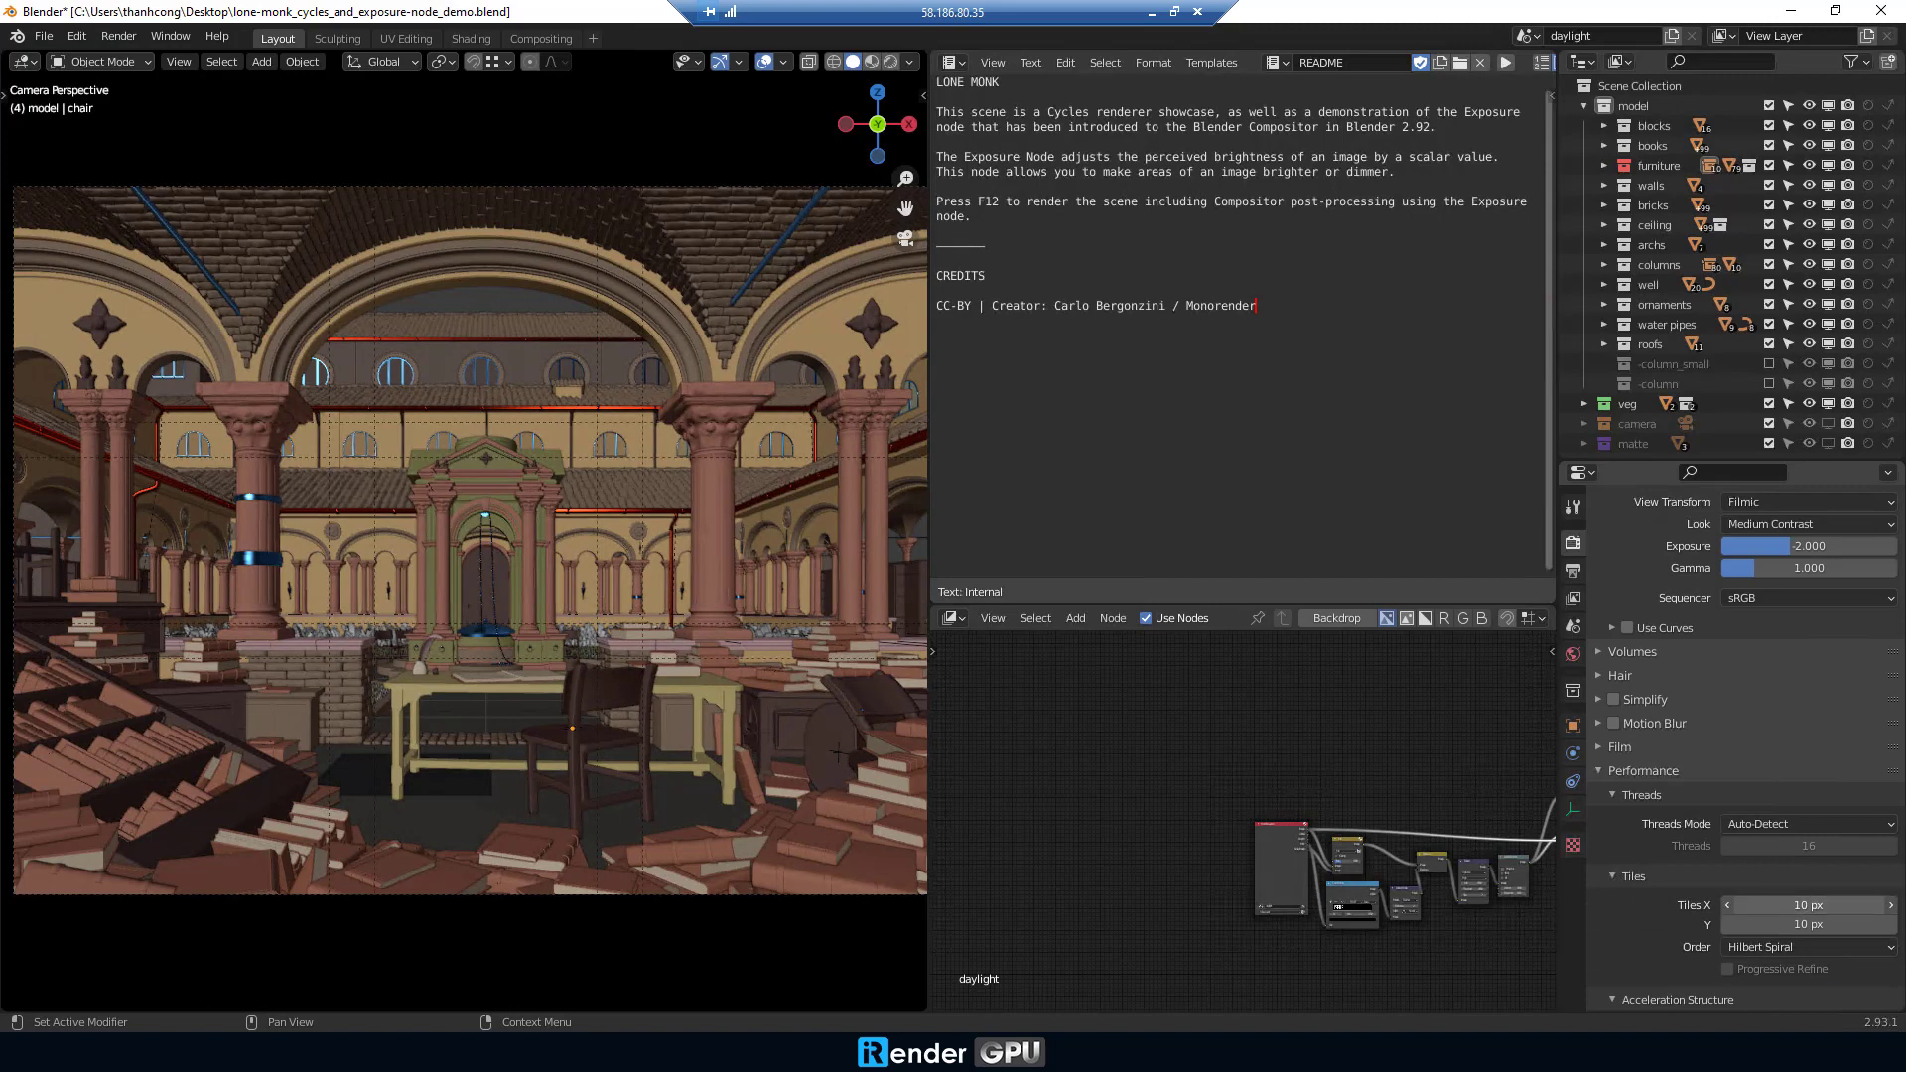
{"action": "type", "text": "00"}
{"action": "key", "text": "Return"}
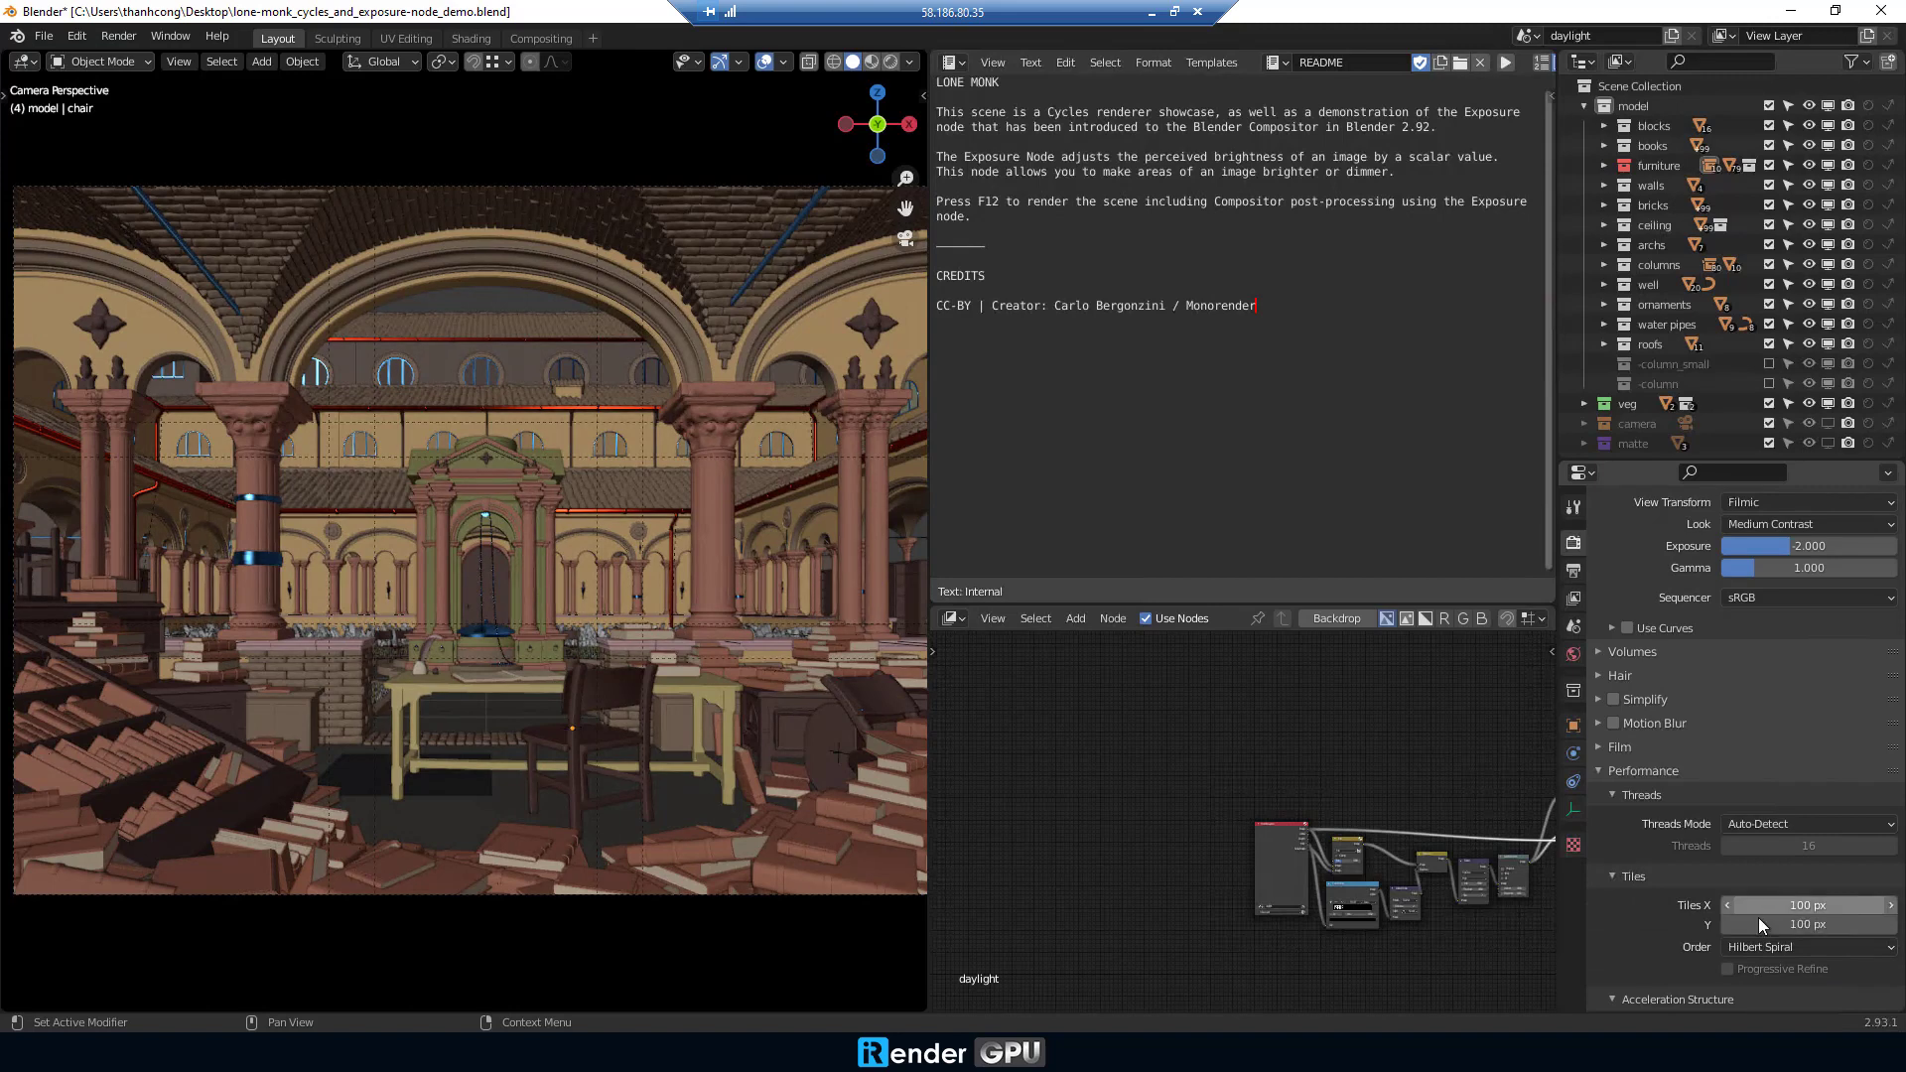
Render the Lone Monk frame with Render > Render Image and inspect the finished image
{"action": "left_click", "coordinate": [119, 36]}
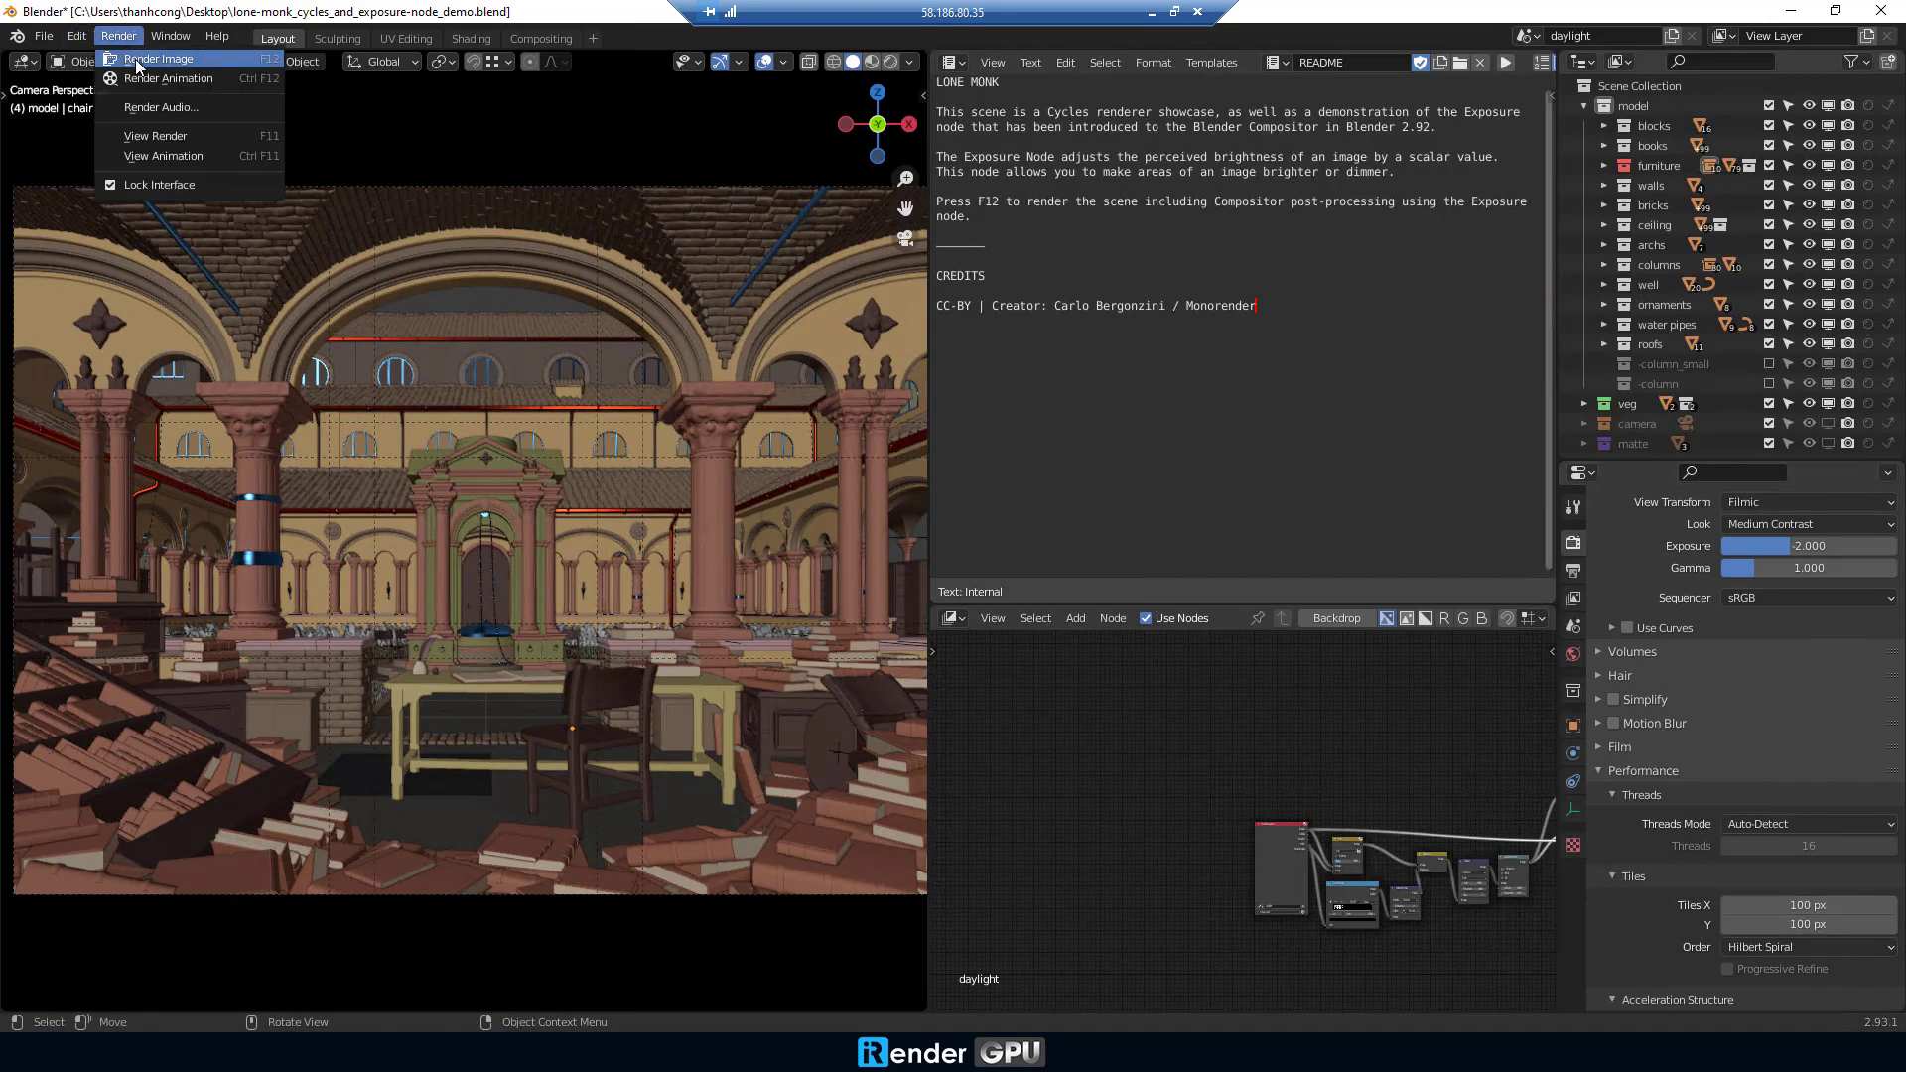
{"action": "left_click", "coordinate": [138, 63]}
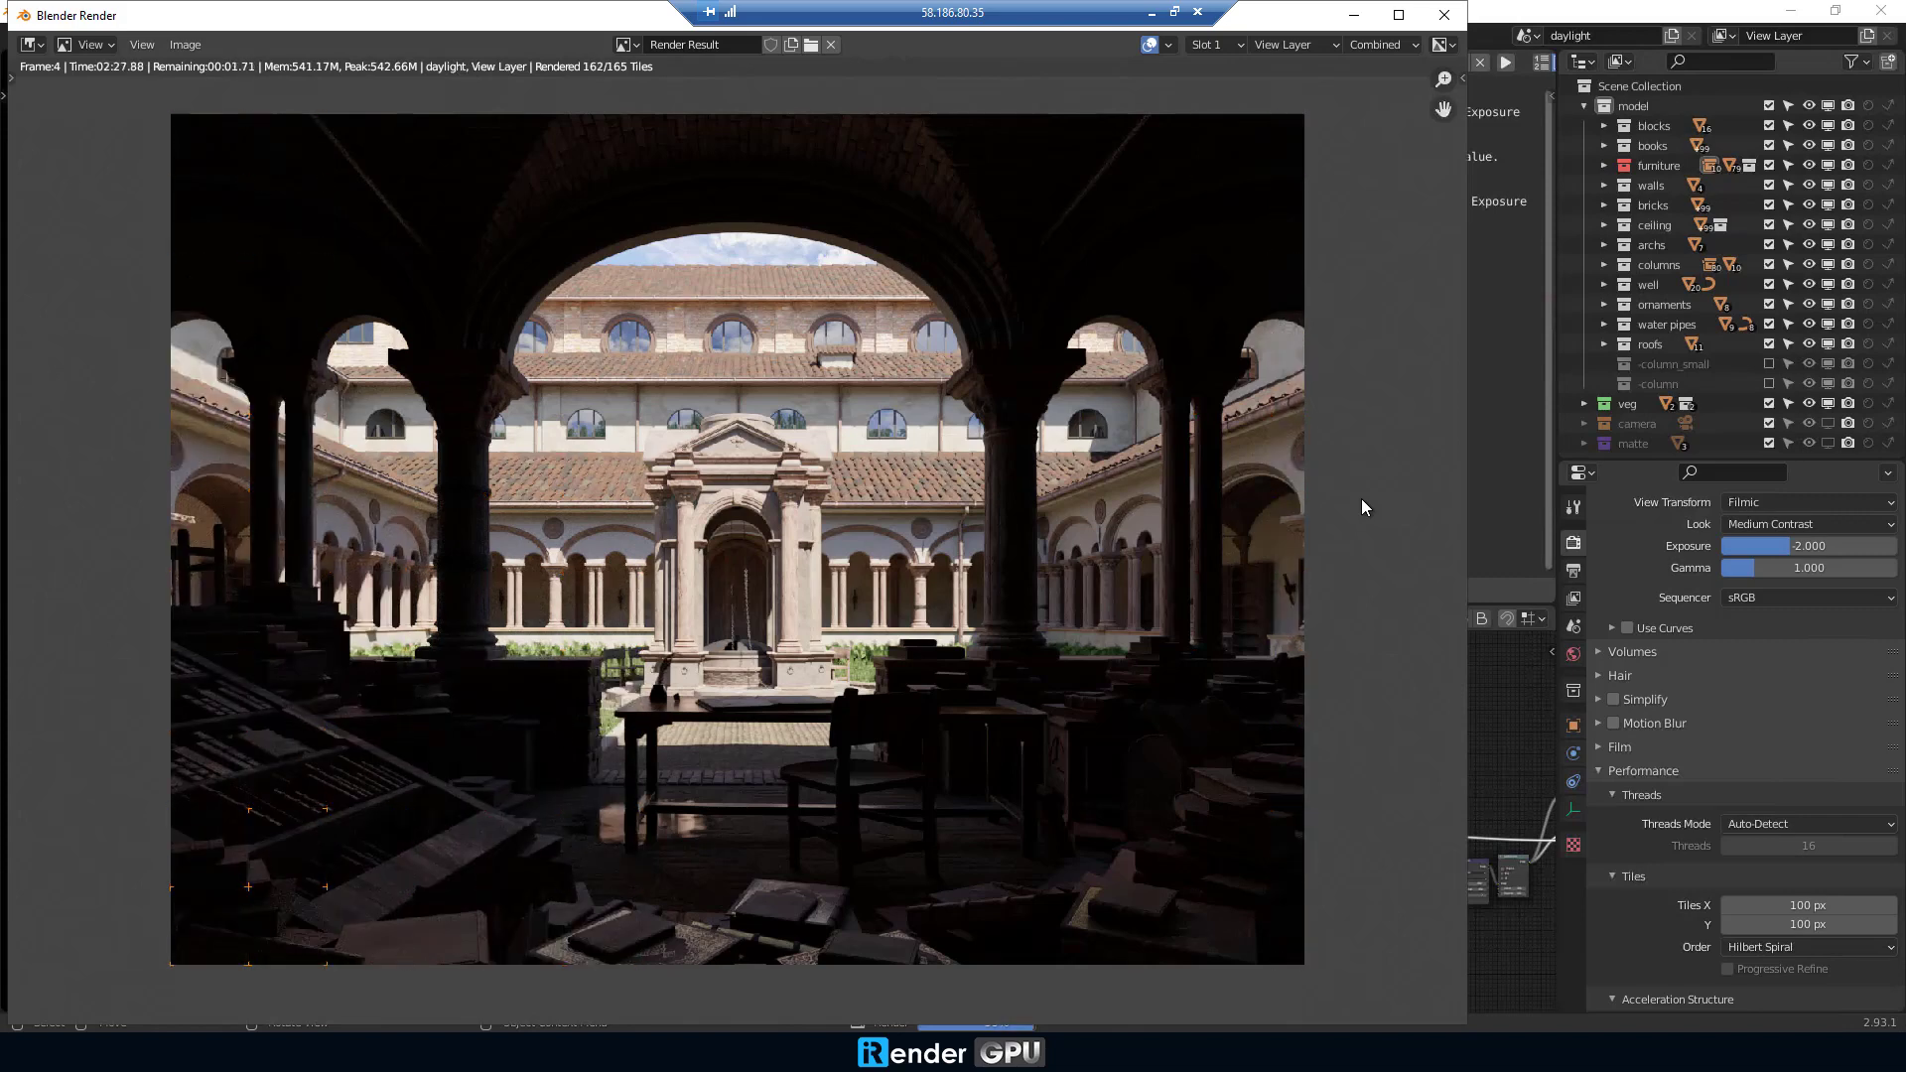
{"action": "scroll", "coordinate": [669, 580], "scroll_direction": "up", "scroll_amount": 4}
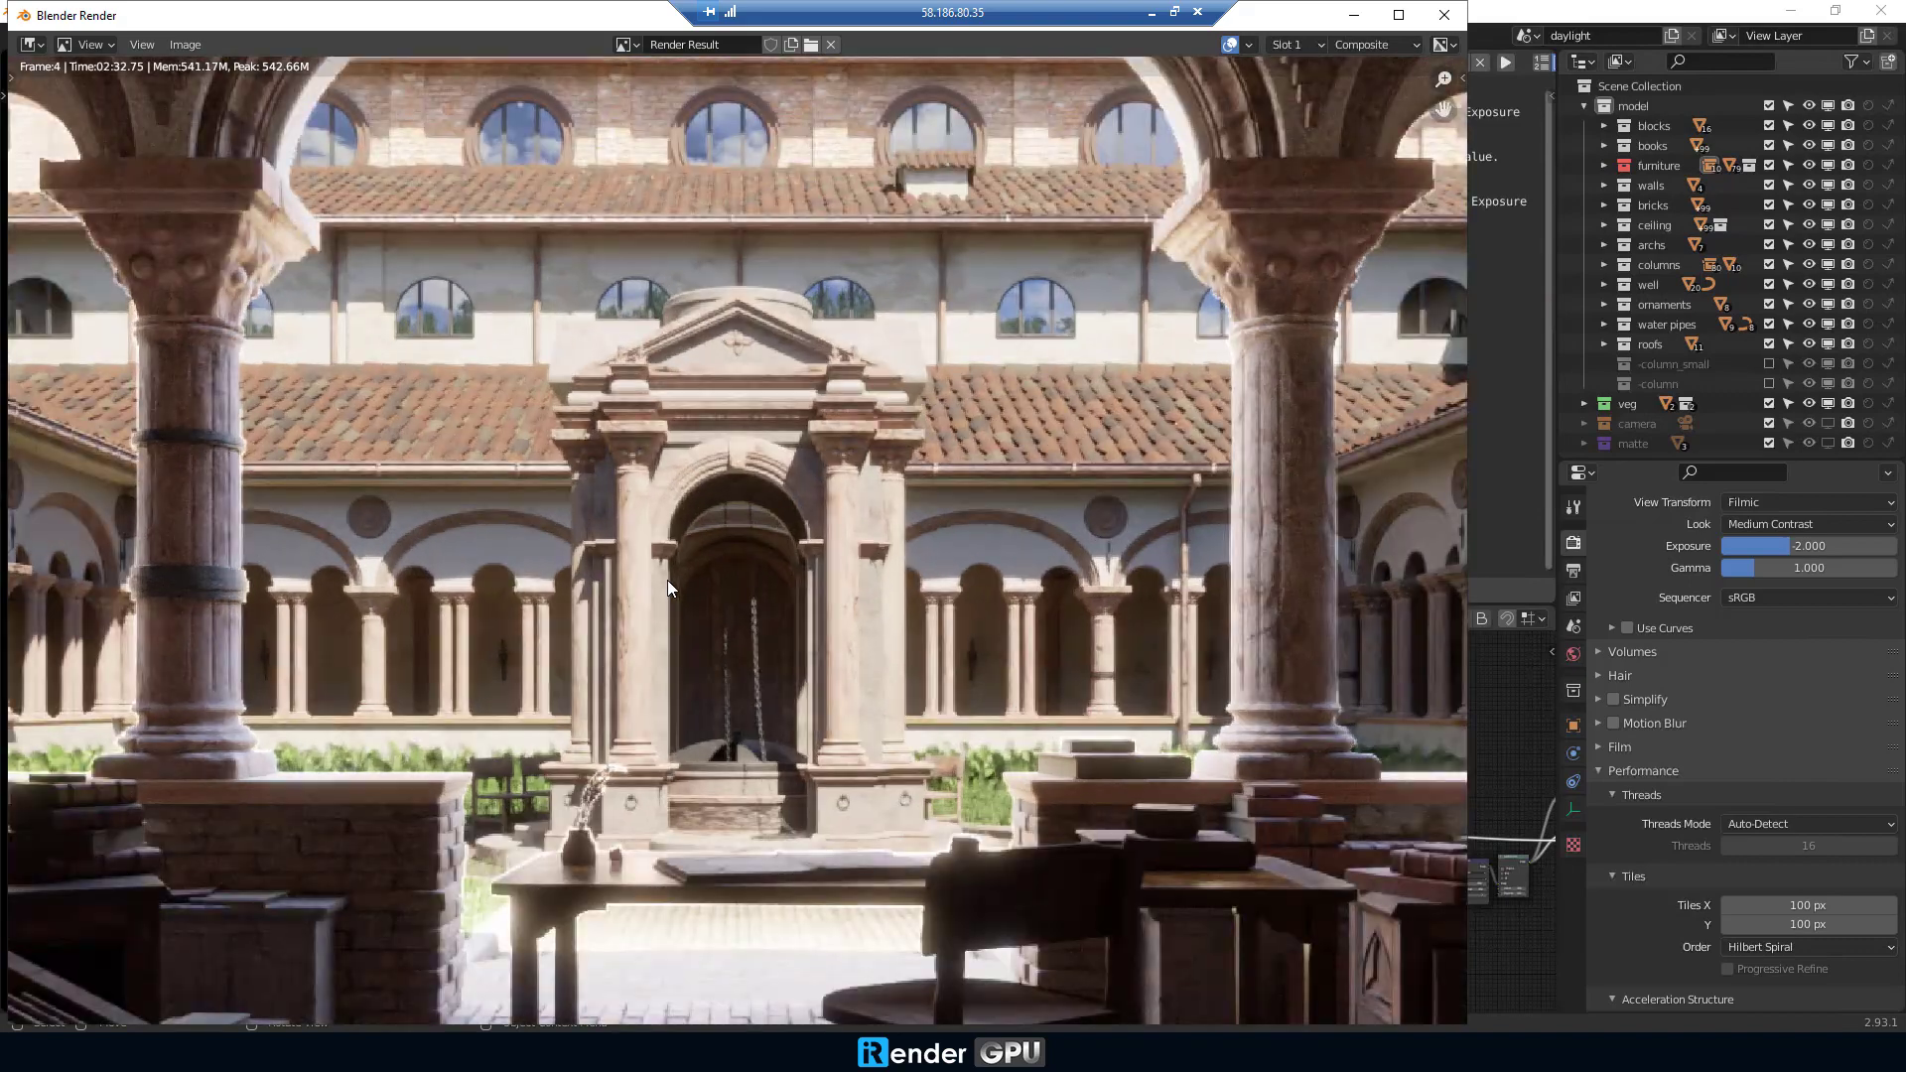
{"action": "scroll", "coordinate": [667, 580], "scroll_direction": "down", "scroll_amount": 4}
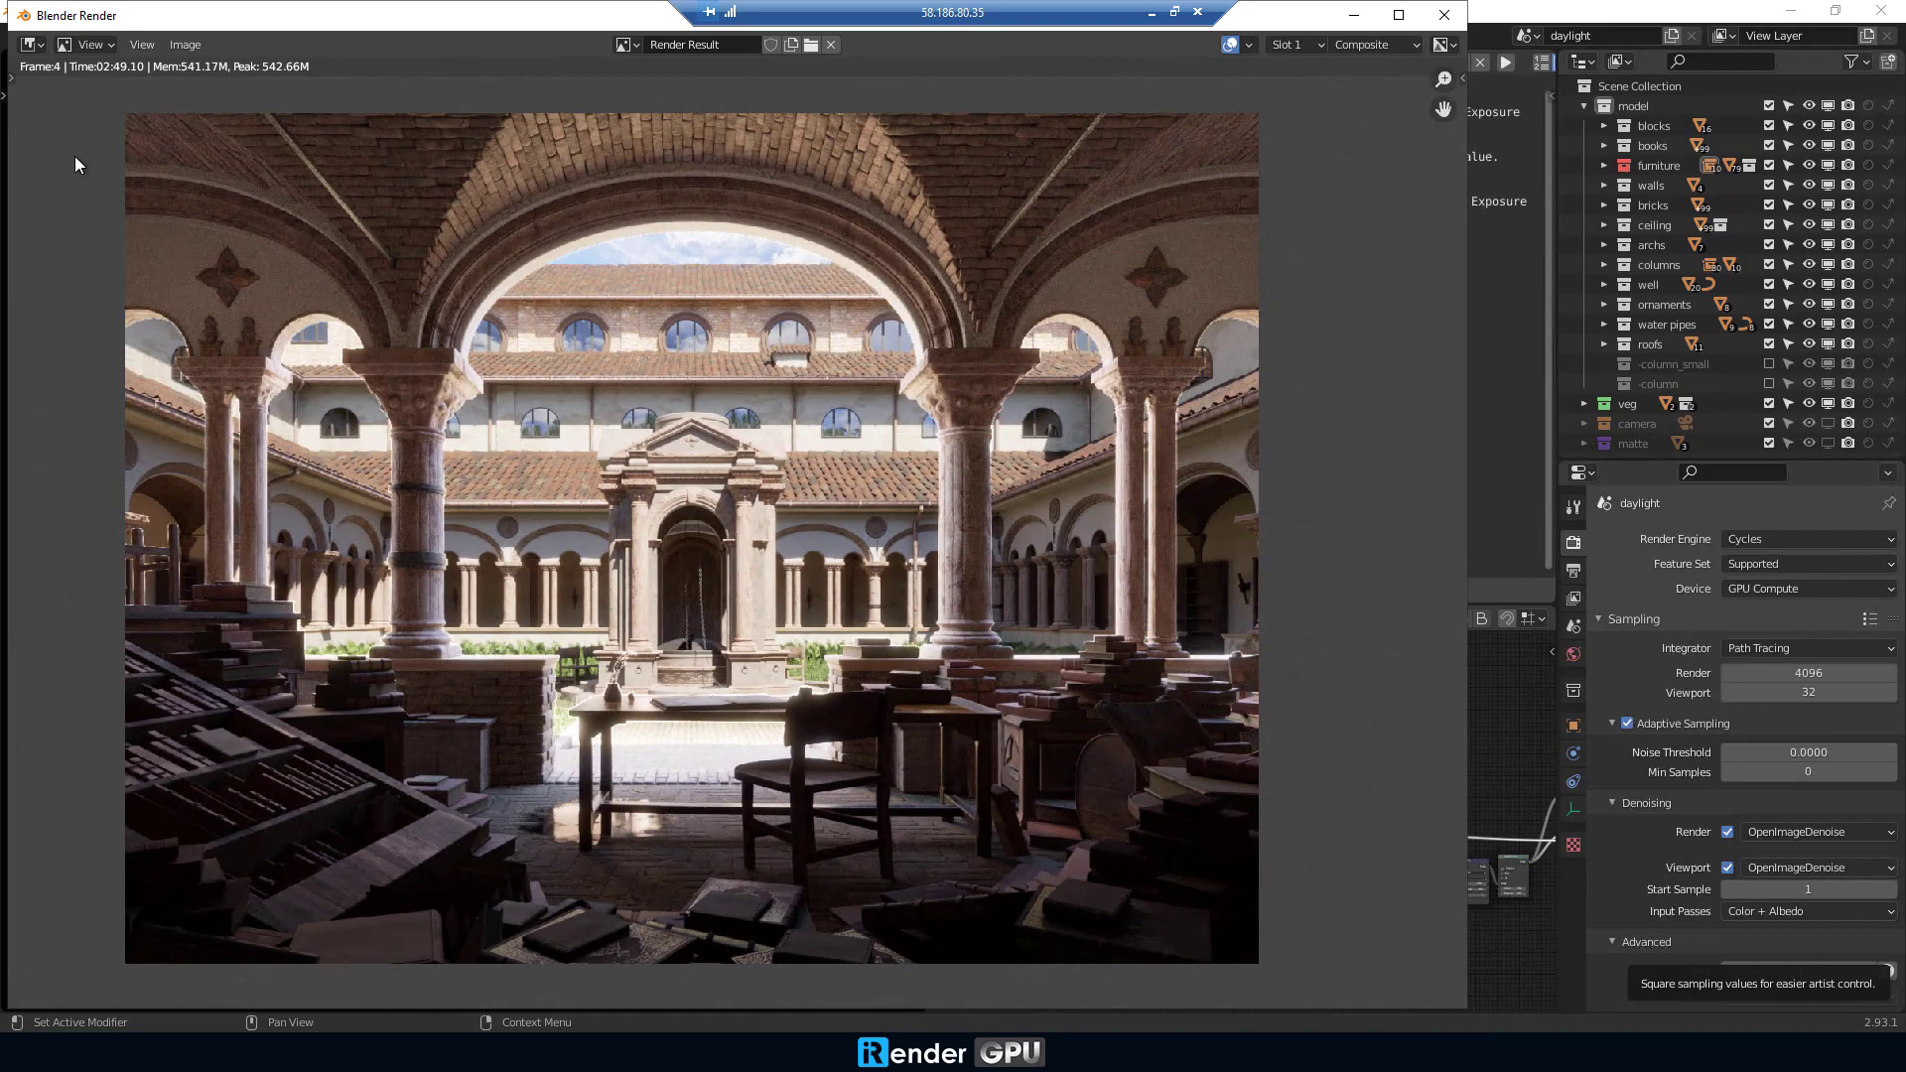
Save the Lone Monk render as Render.png on the desktop and close the render window
{"action": "left_click", "coordinate": [184, 44]}
{"action": "left_click", "coordinate": [221, 173]}
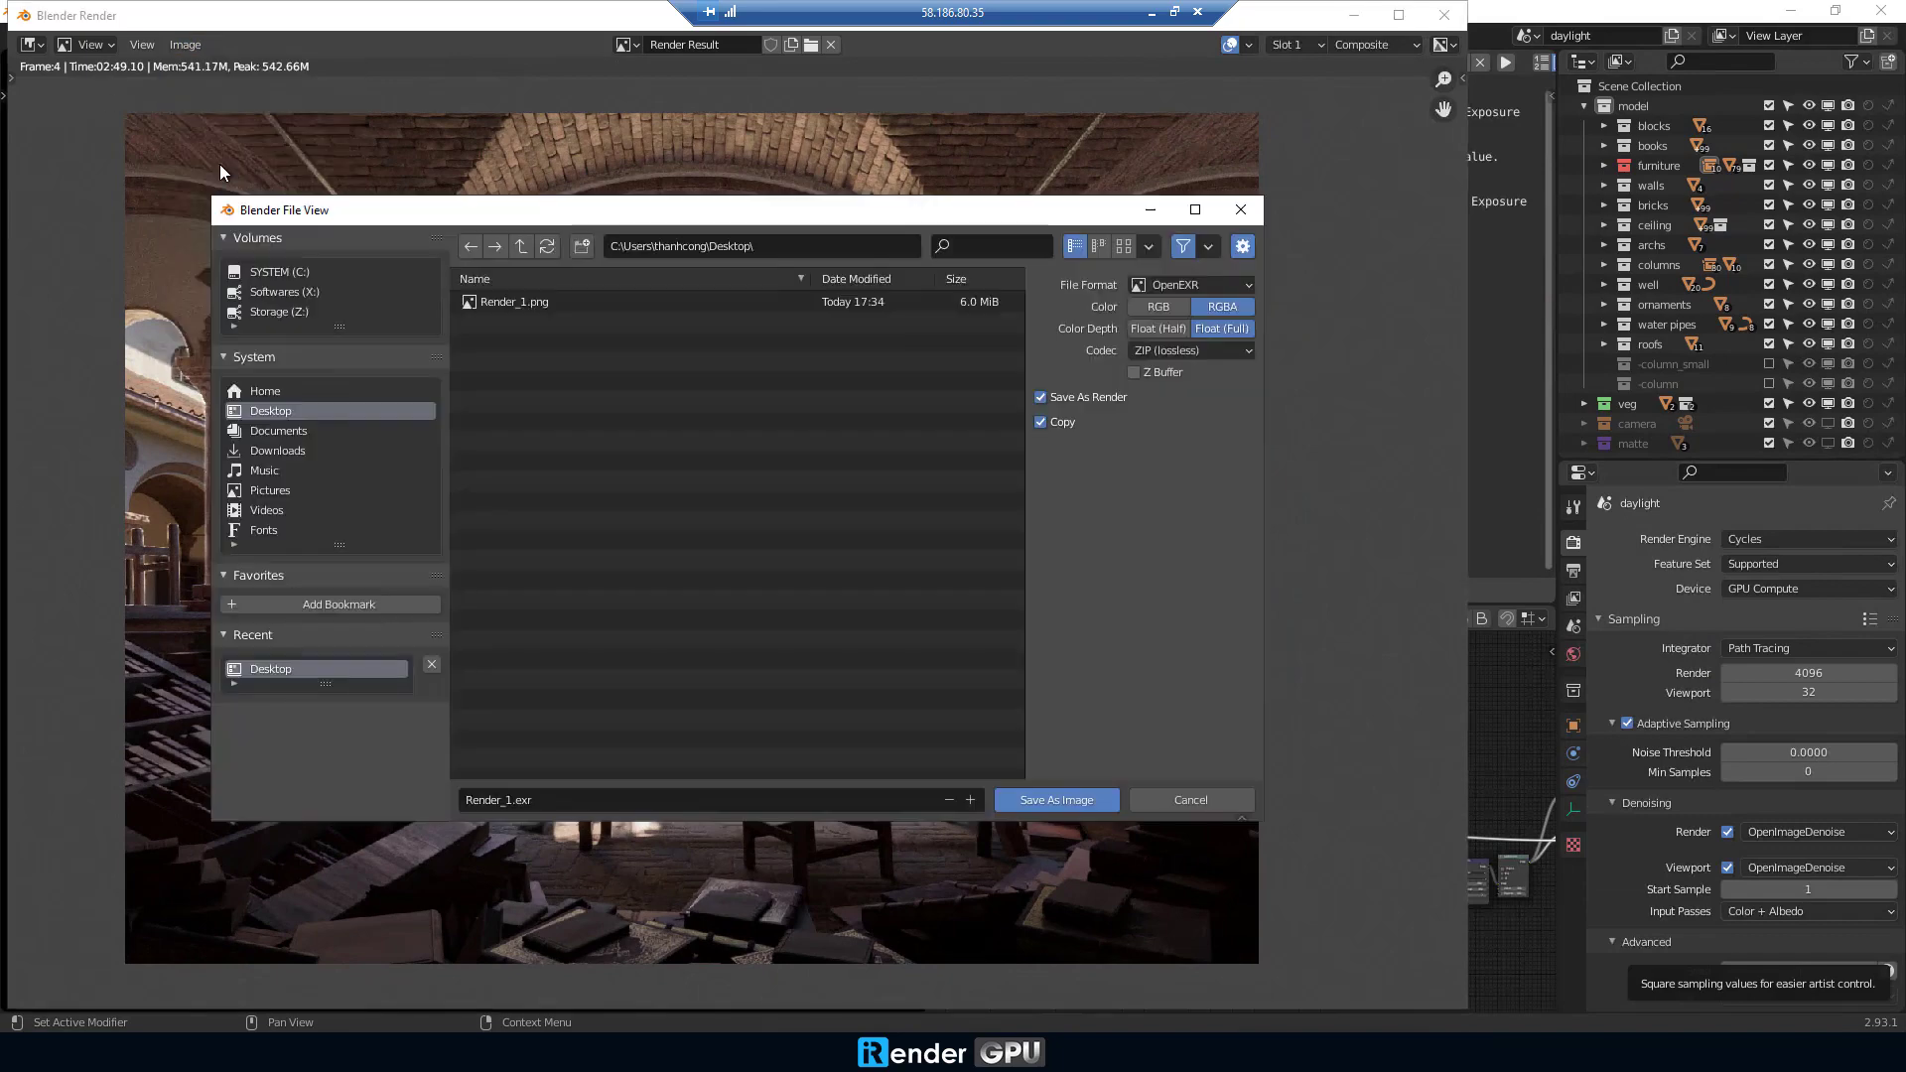
{"action": "left_click", "coordinate": [553, 800]}
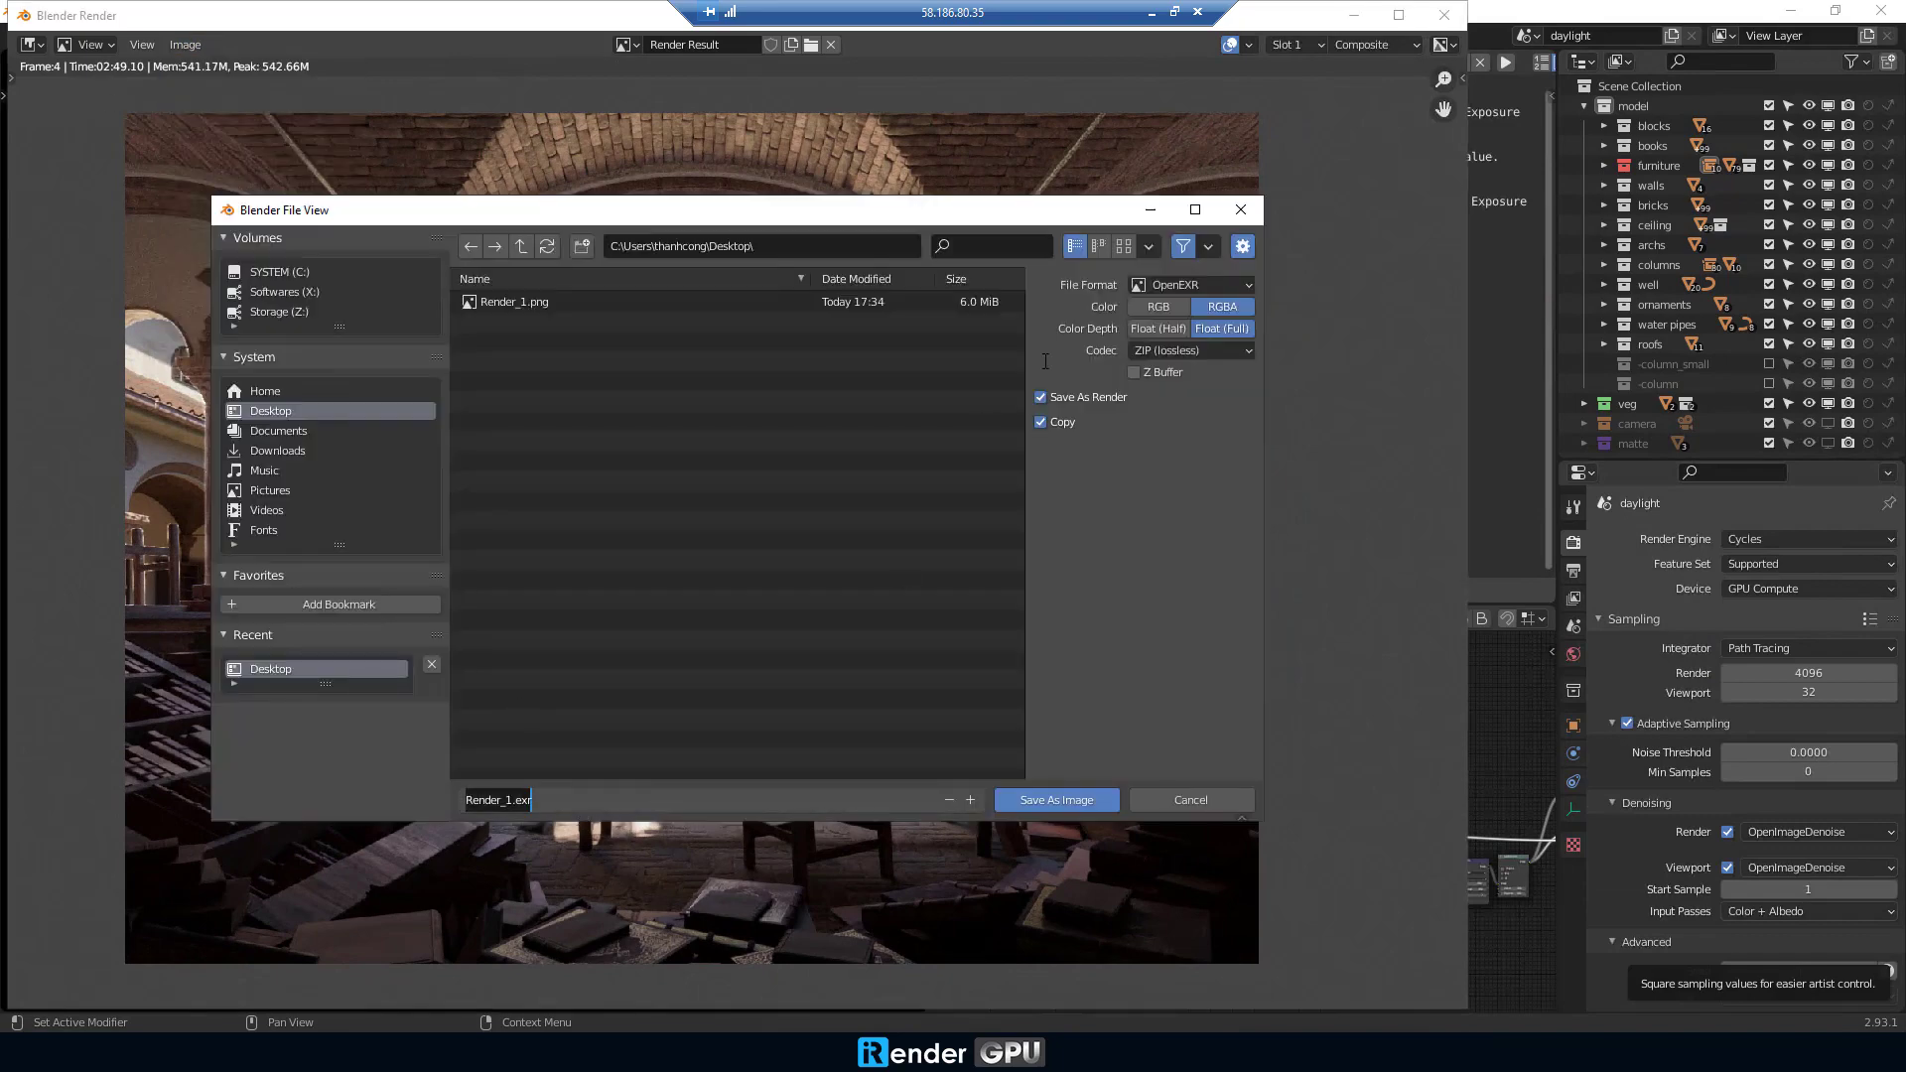
{"action": "left_click", "coordinate": [1232, 283]}
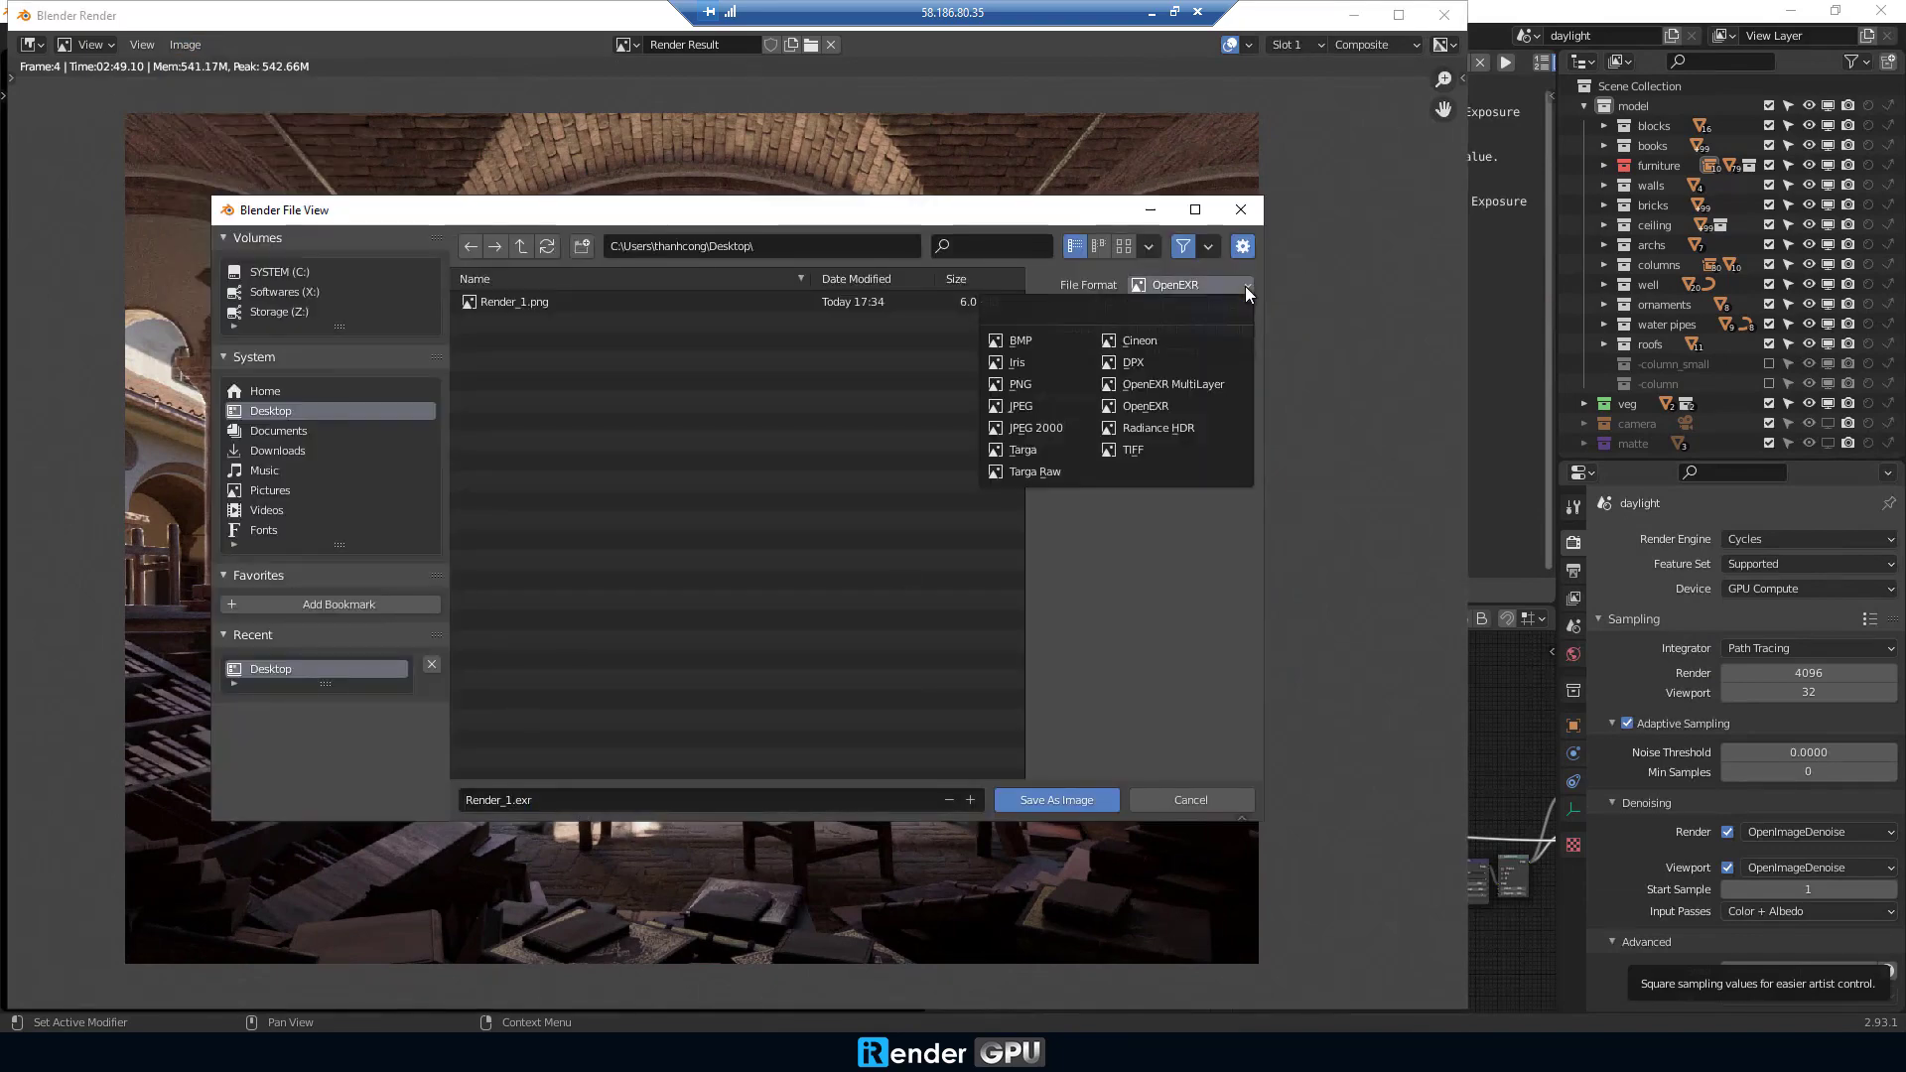
{"action": "left_click", "coordinate": [1023, 423]}
{"action": "left_click", "coordinate": [543, 801]}
{"action": "key", "text": "Right"}
{"action": "key", "text": "Left"}
{"action": "key", "text": "Left"}
{"action": "key", "text": "Left"}
{"action": "key", "text": "Left"}
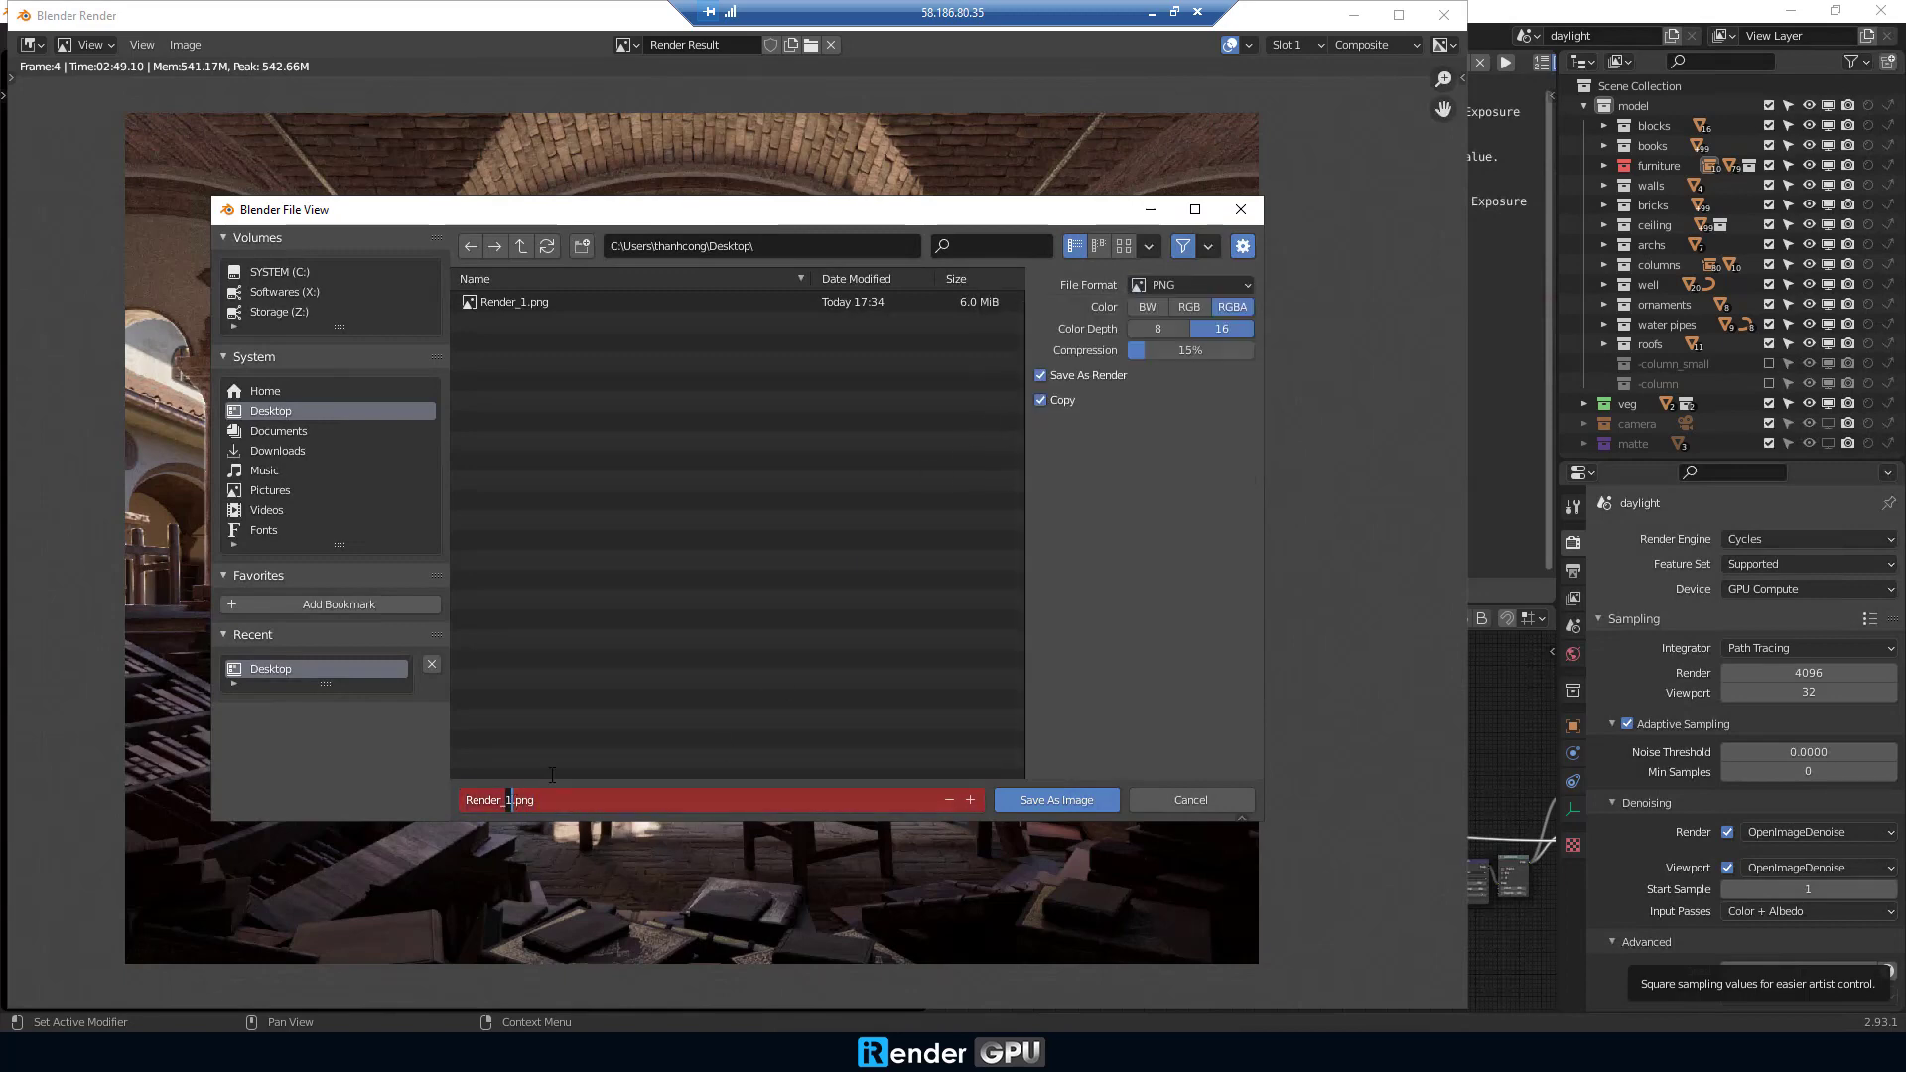
{"action": "key", "text": "Return"}
{"action": "left_click", "coordinate": [1050, 799]}
{"action": "left_click", "coordinate": [1444, 14]}
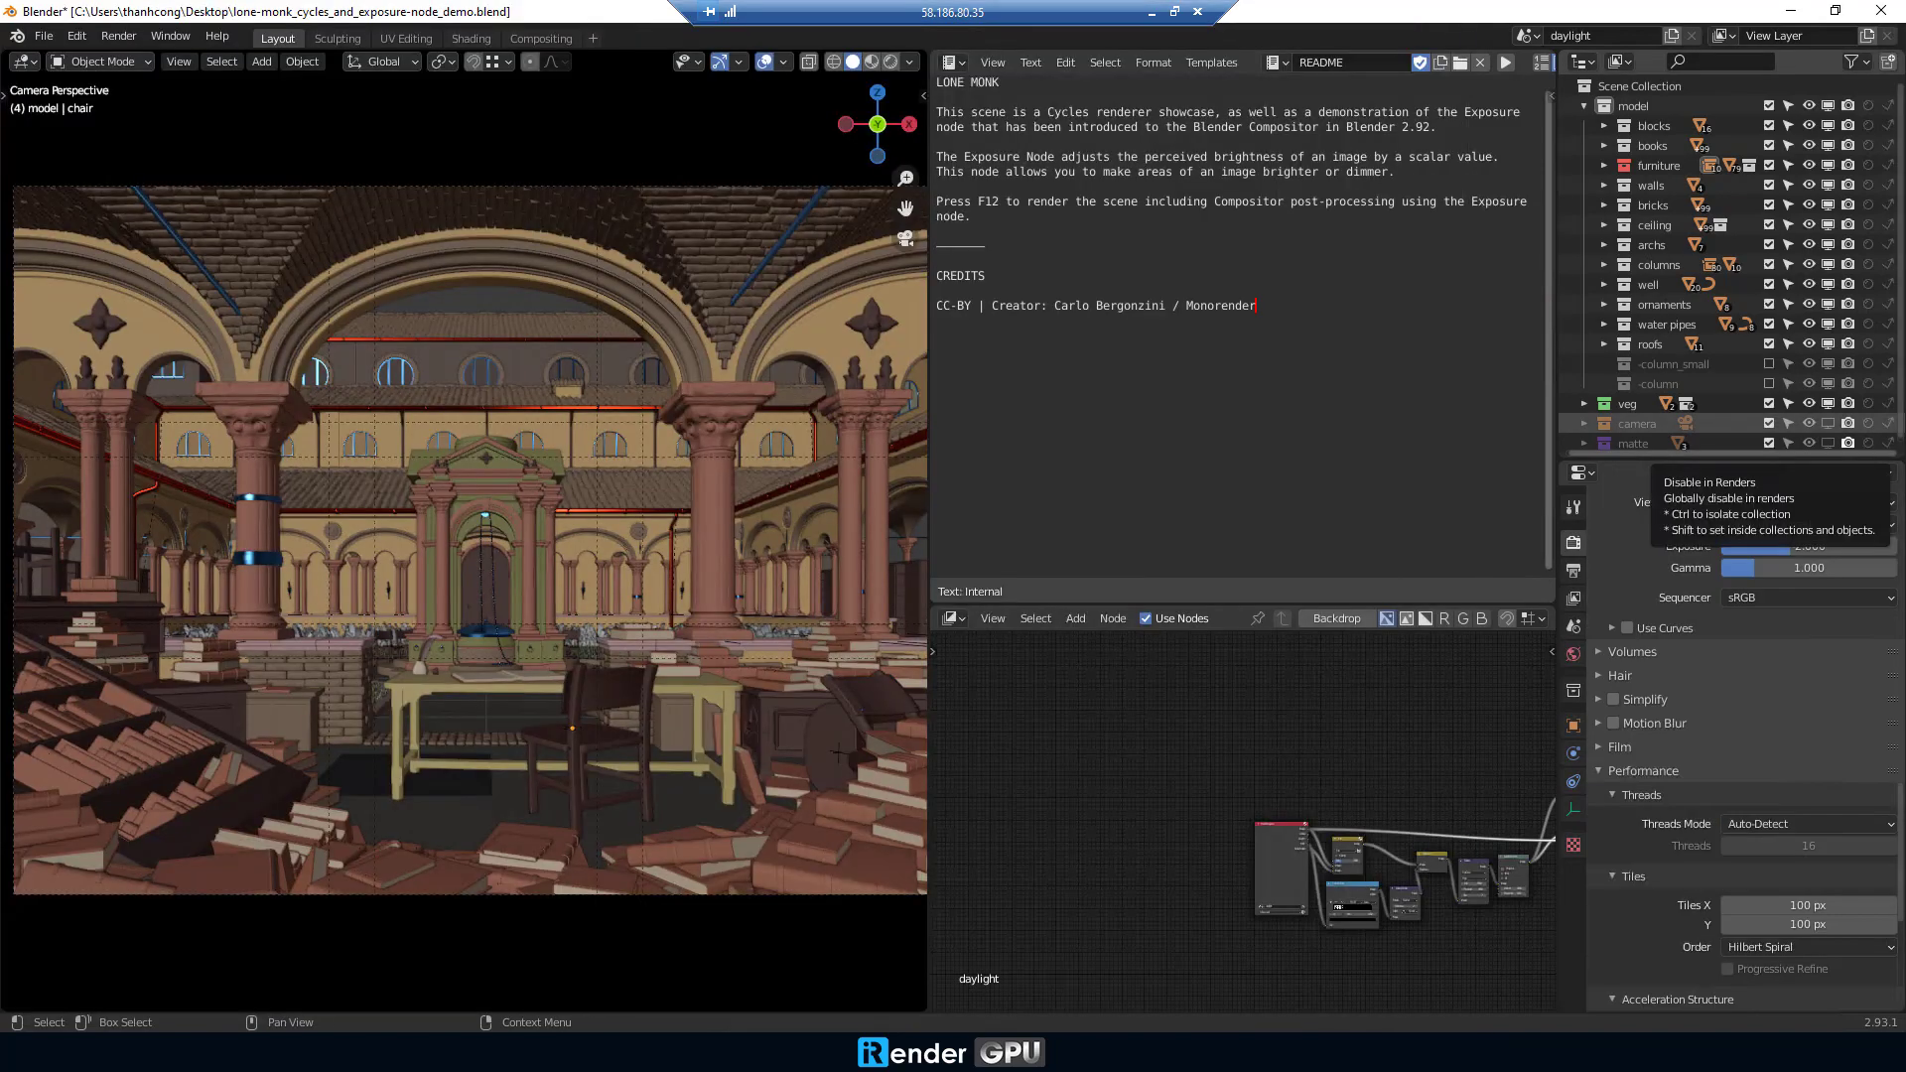
Open Blender 2.blend, discarding unsaved changes to the Lone Monk file
{"action": "left_click", "coordinate": [44, 36]}
{"action": "left_click", "coordinate": [164, 117]}
{"action": "left_click", "coordinate": [1005, 560]}
{"action": "left_click", "coordinate": [753, 305]}
{"action": "left_click", "coordinate": [1272, 804]}
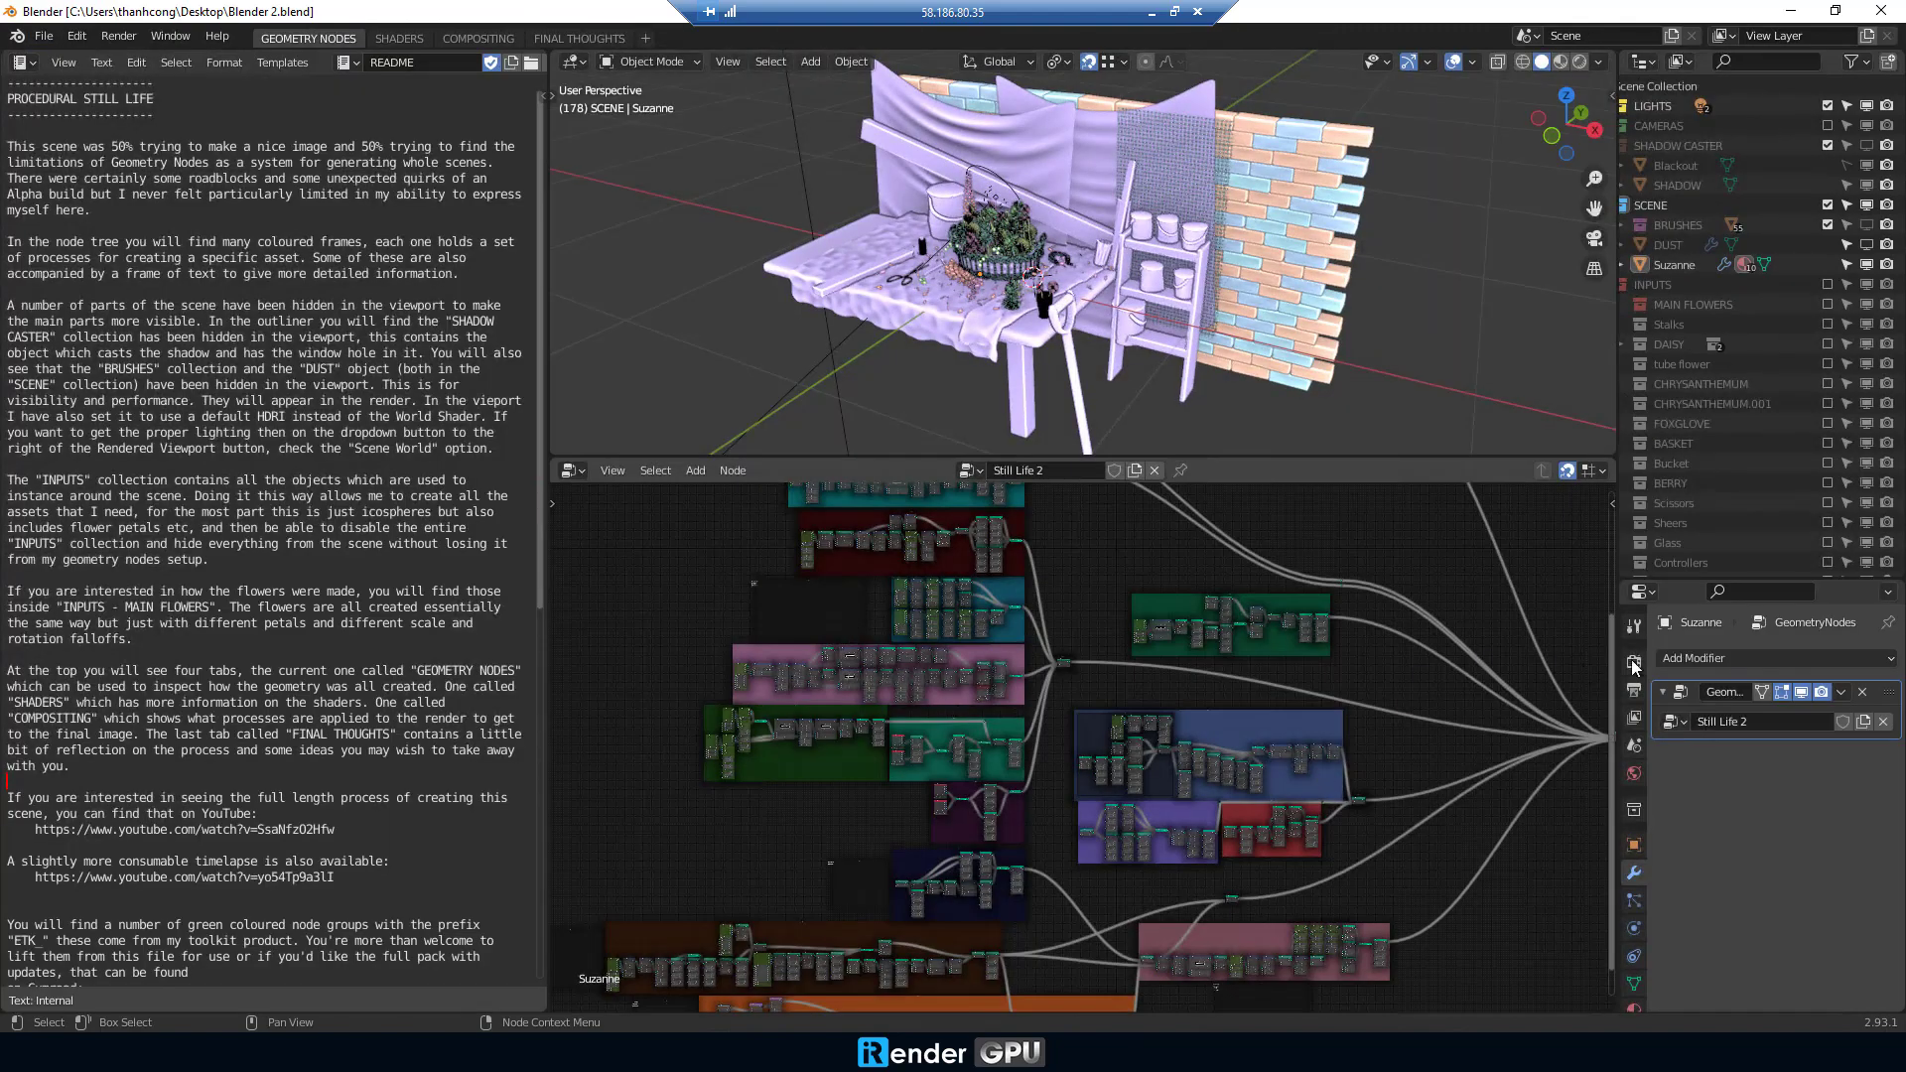
Confirm the CUDA GPU devices are enabled in the System preferences
{"action": "left_click", "coordinate": [1634, 662]}
{"action": "left_click", "coordinate": [77, 35]}
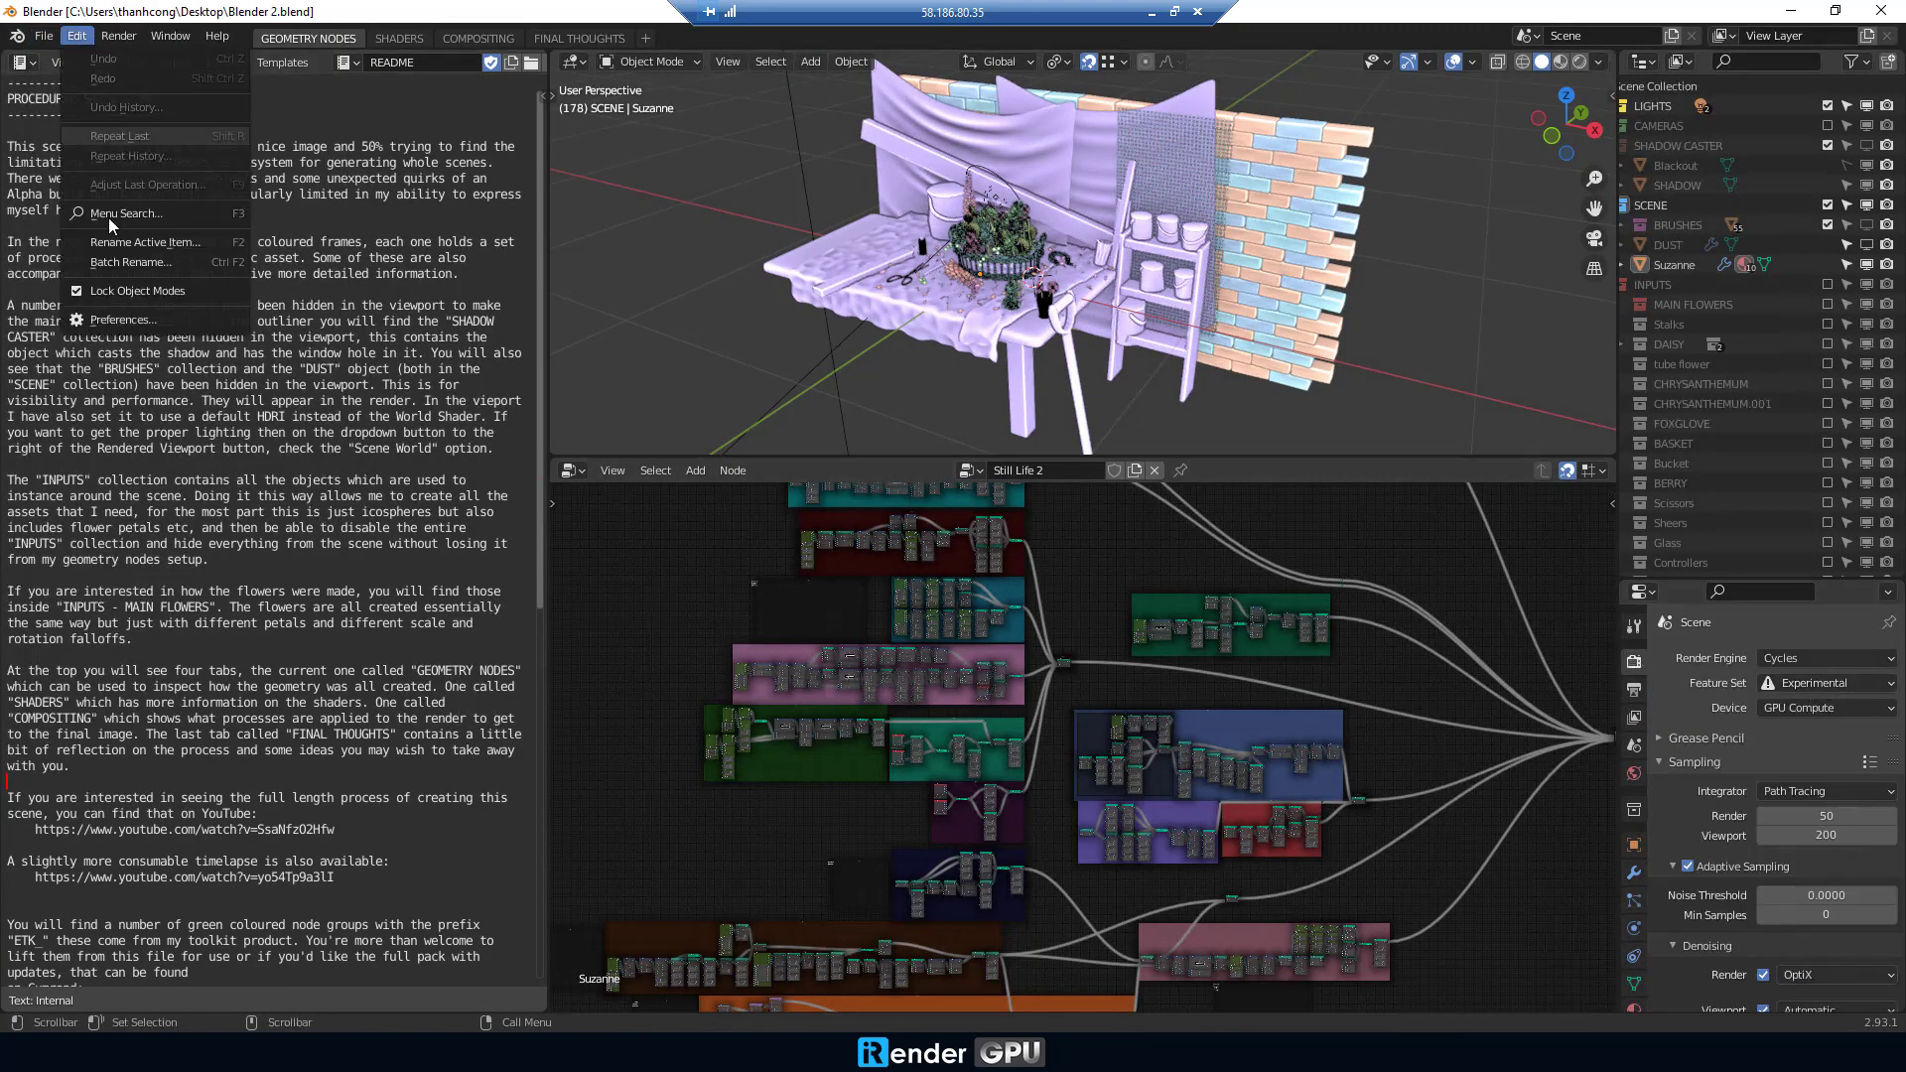
{"action": "left_click", "coordinate": [121, 319]}
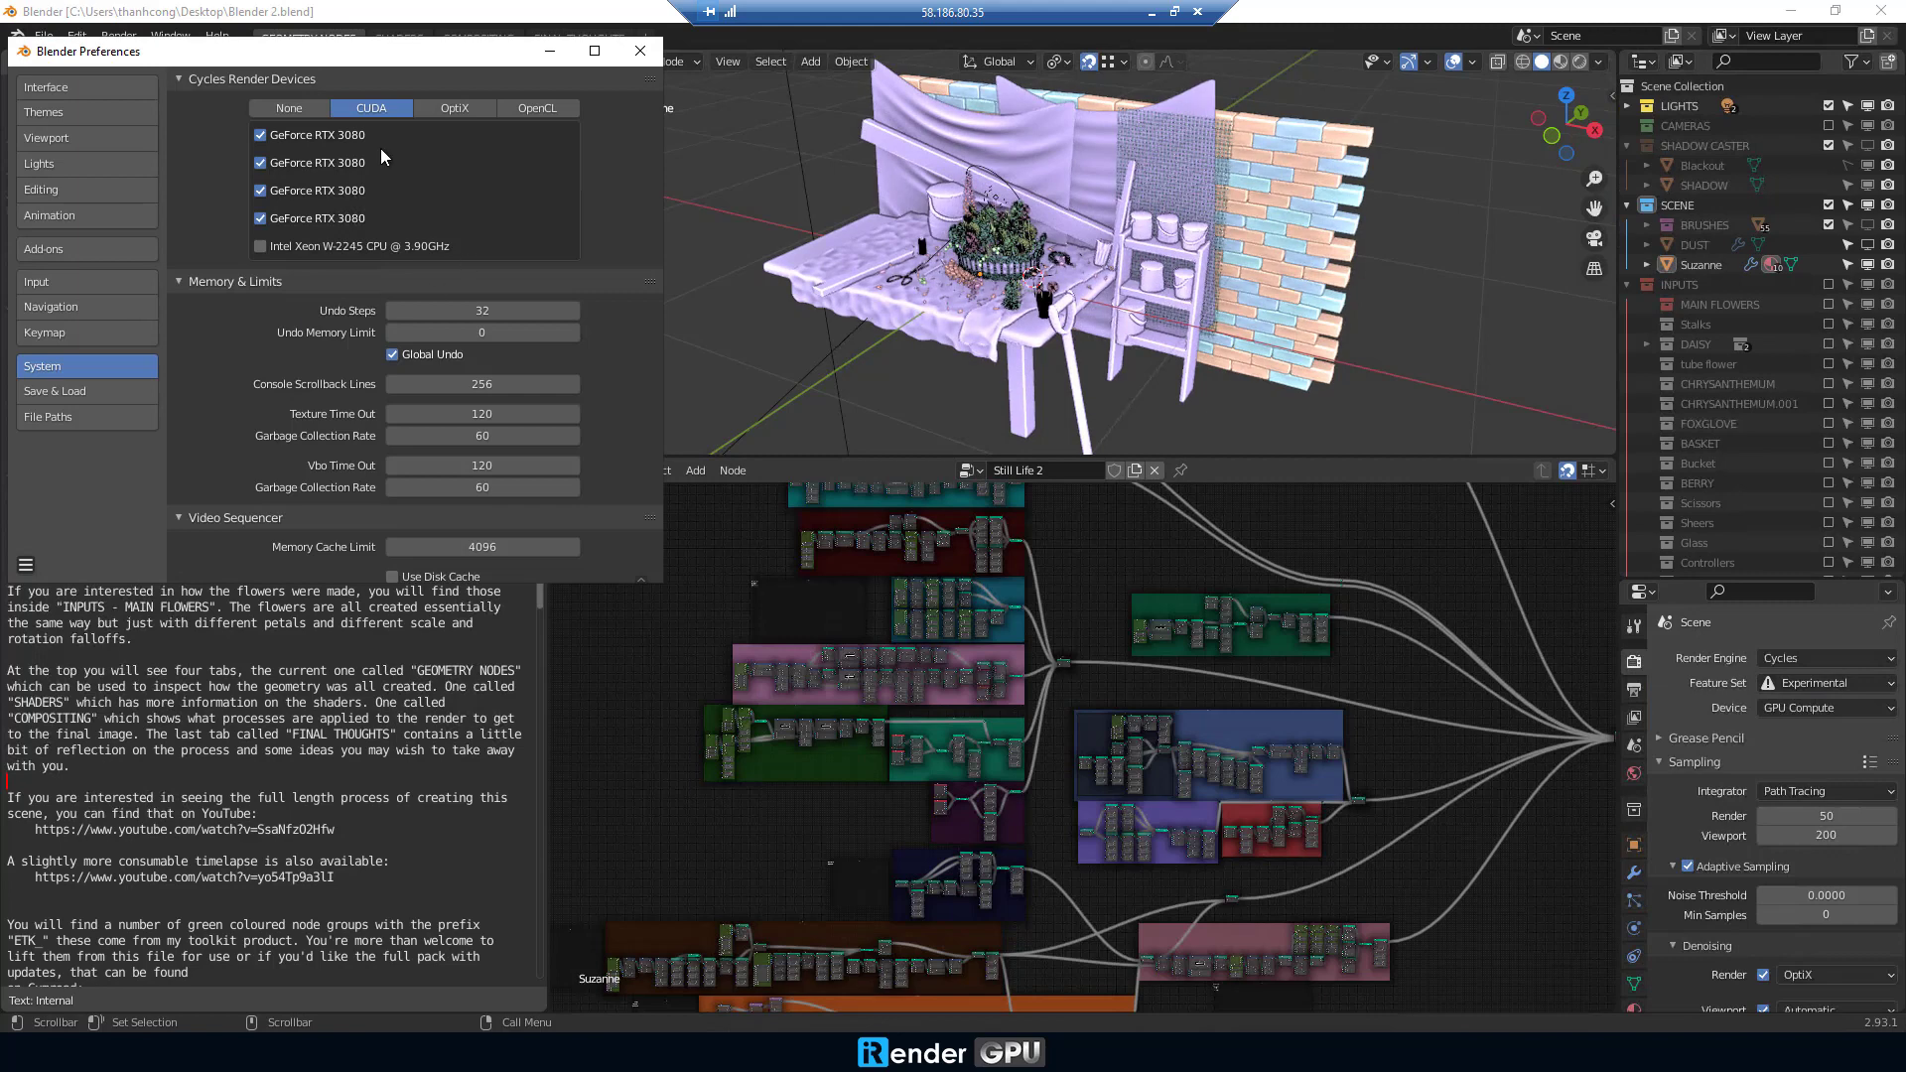
{"action": "left_click", "coordinate": [640, 52]}
Change the Cycles feature set from Experimental to Supported
{"action": "left_click", "coordinate": [1816, 683]}
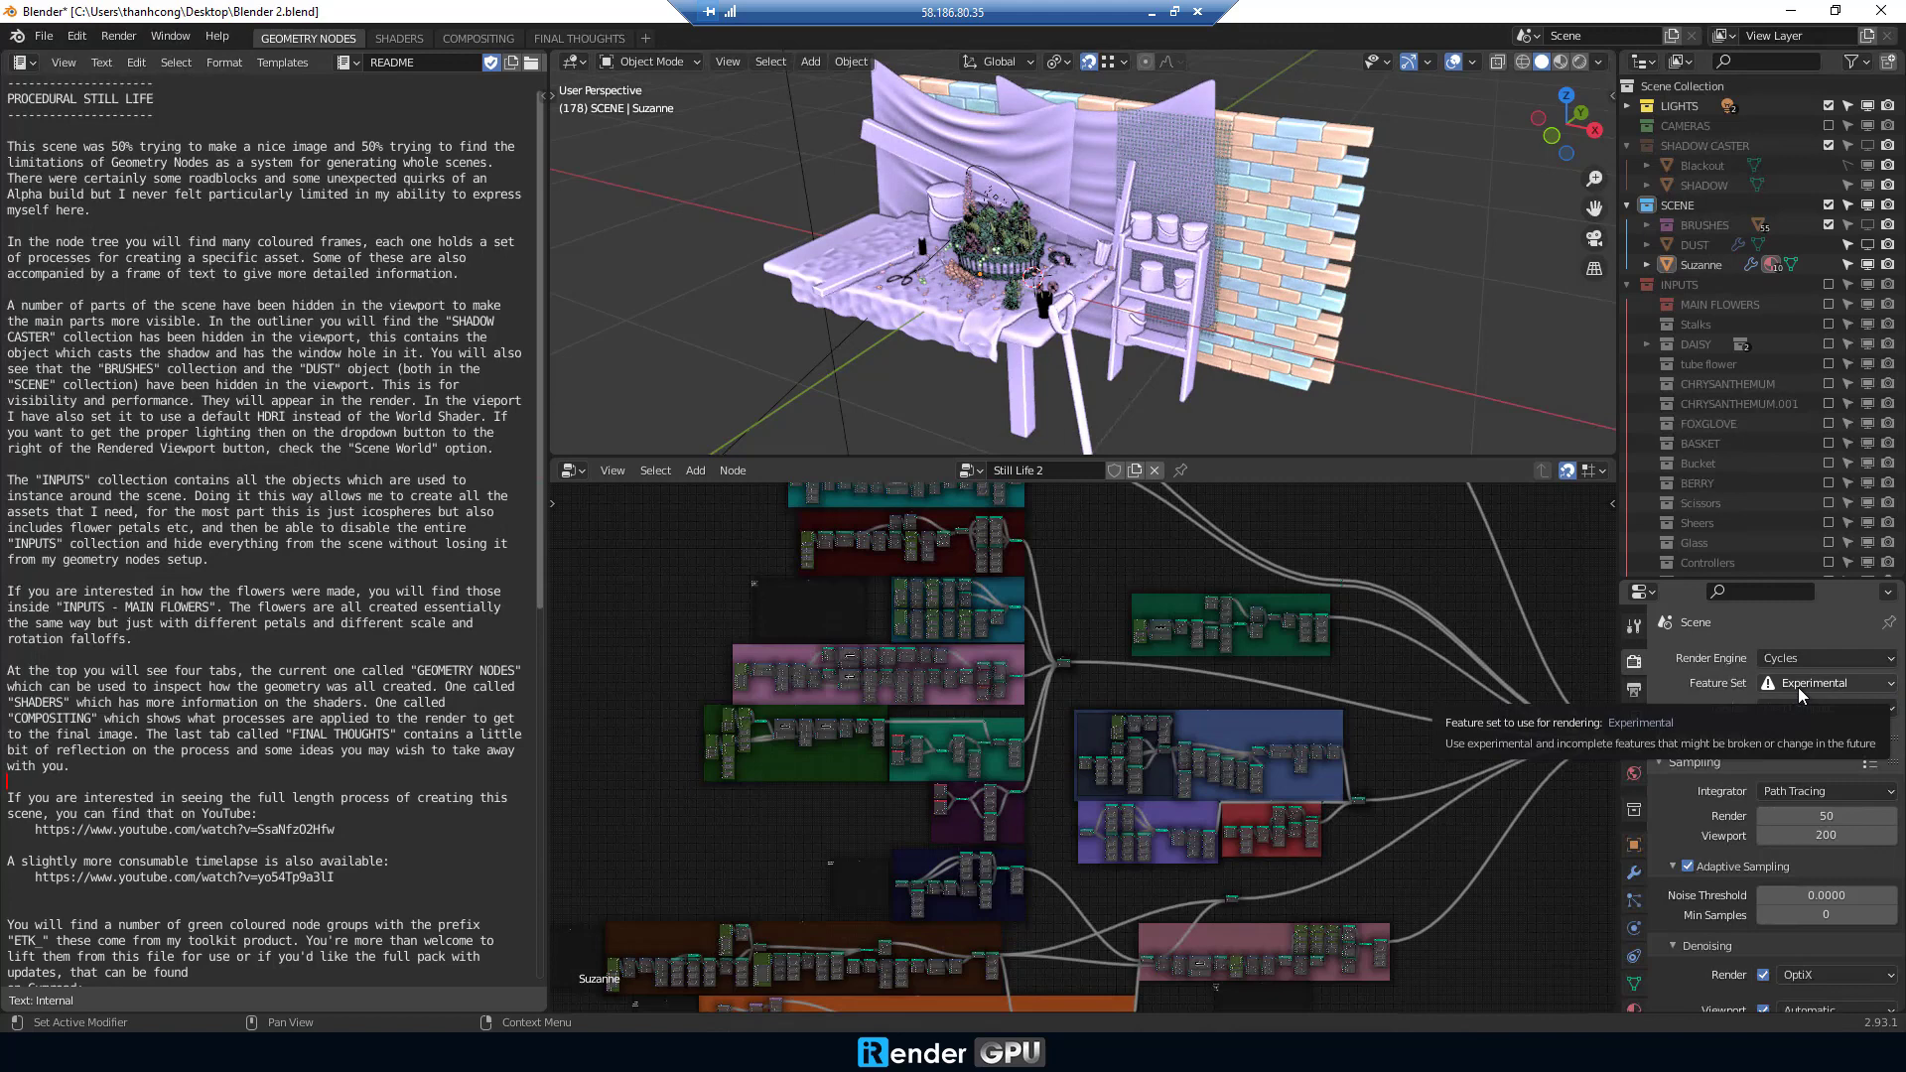
{"action": "left_click", "coordinate": [1799, 685]}
{"action": "left_click", "coordinate": [1802, 700]}
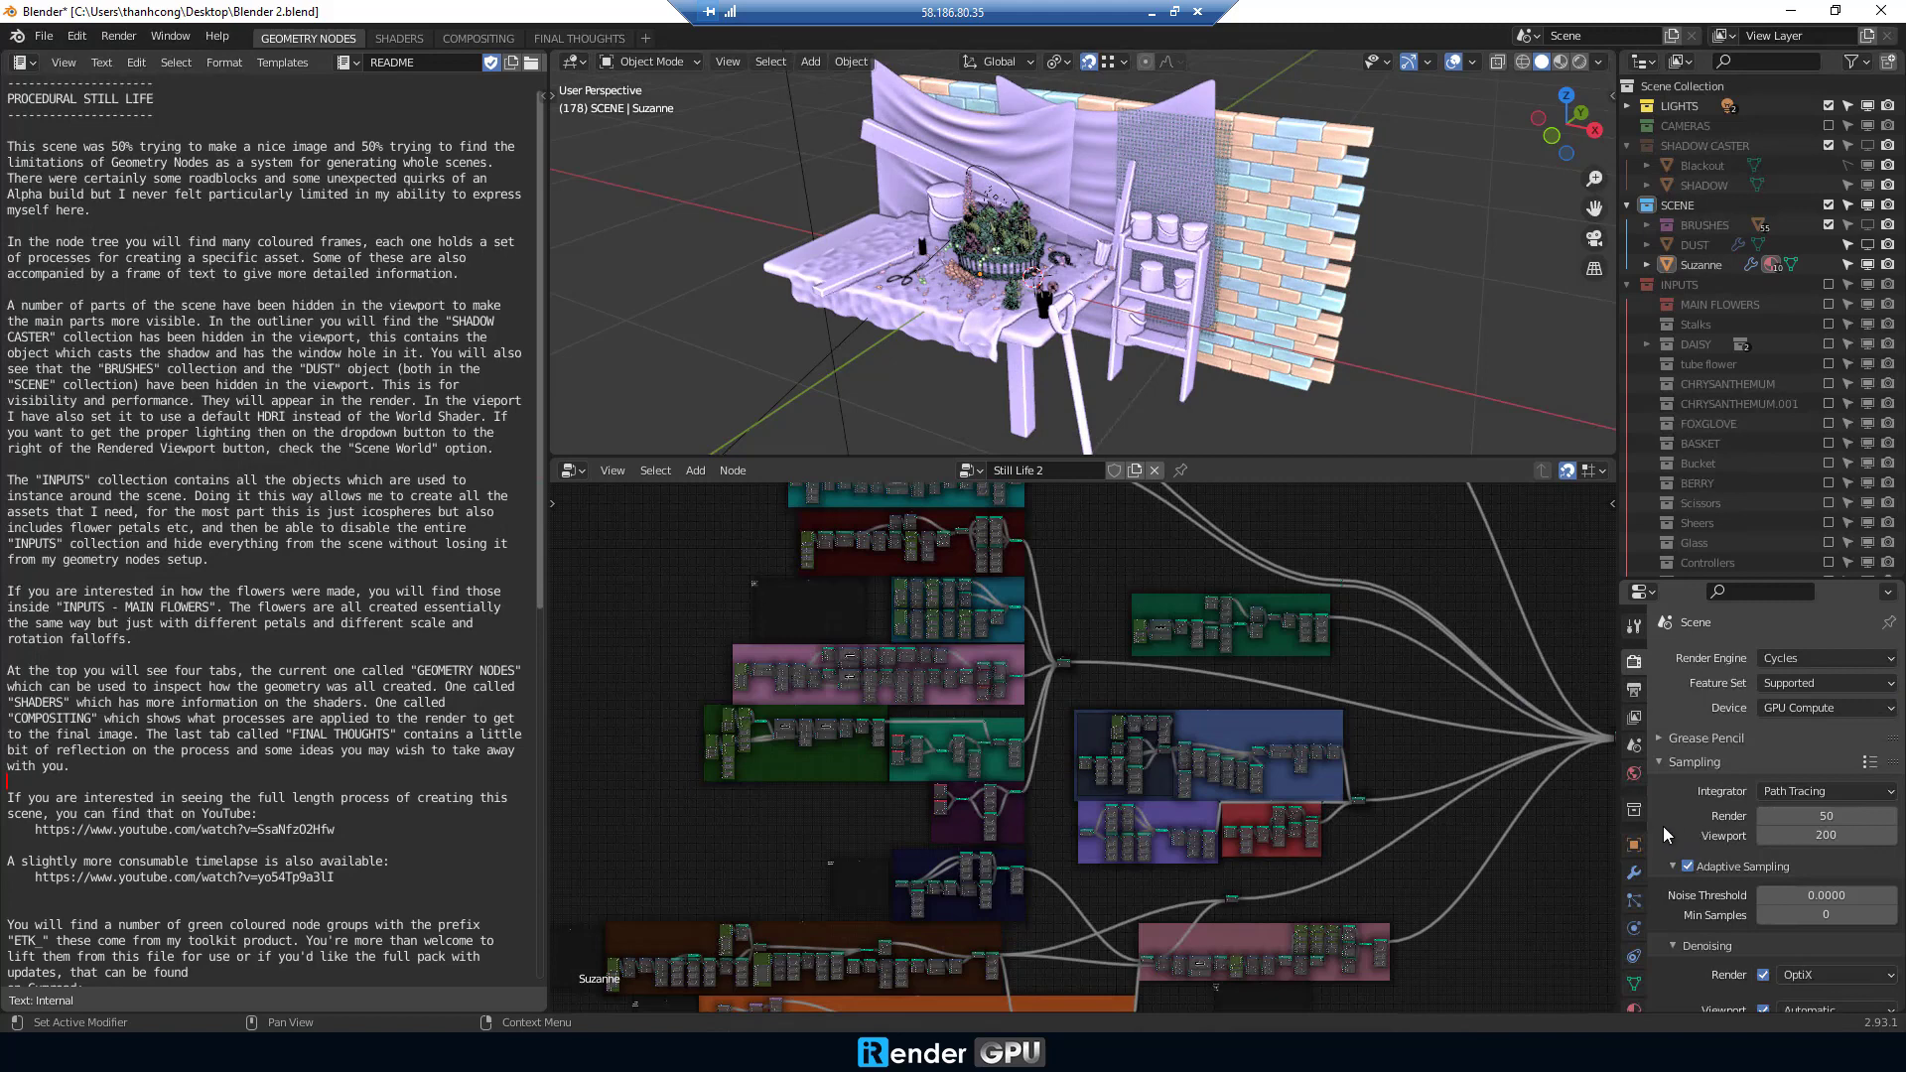
Set the render tile size X and Y to 1000 px under Performance
{"action": "scroll", "coordinate": [1657, 839], "scroll_direction": "down", "scroll_amount": 15}
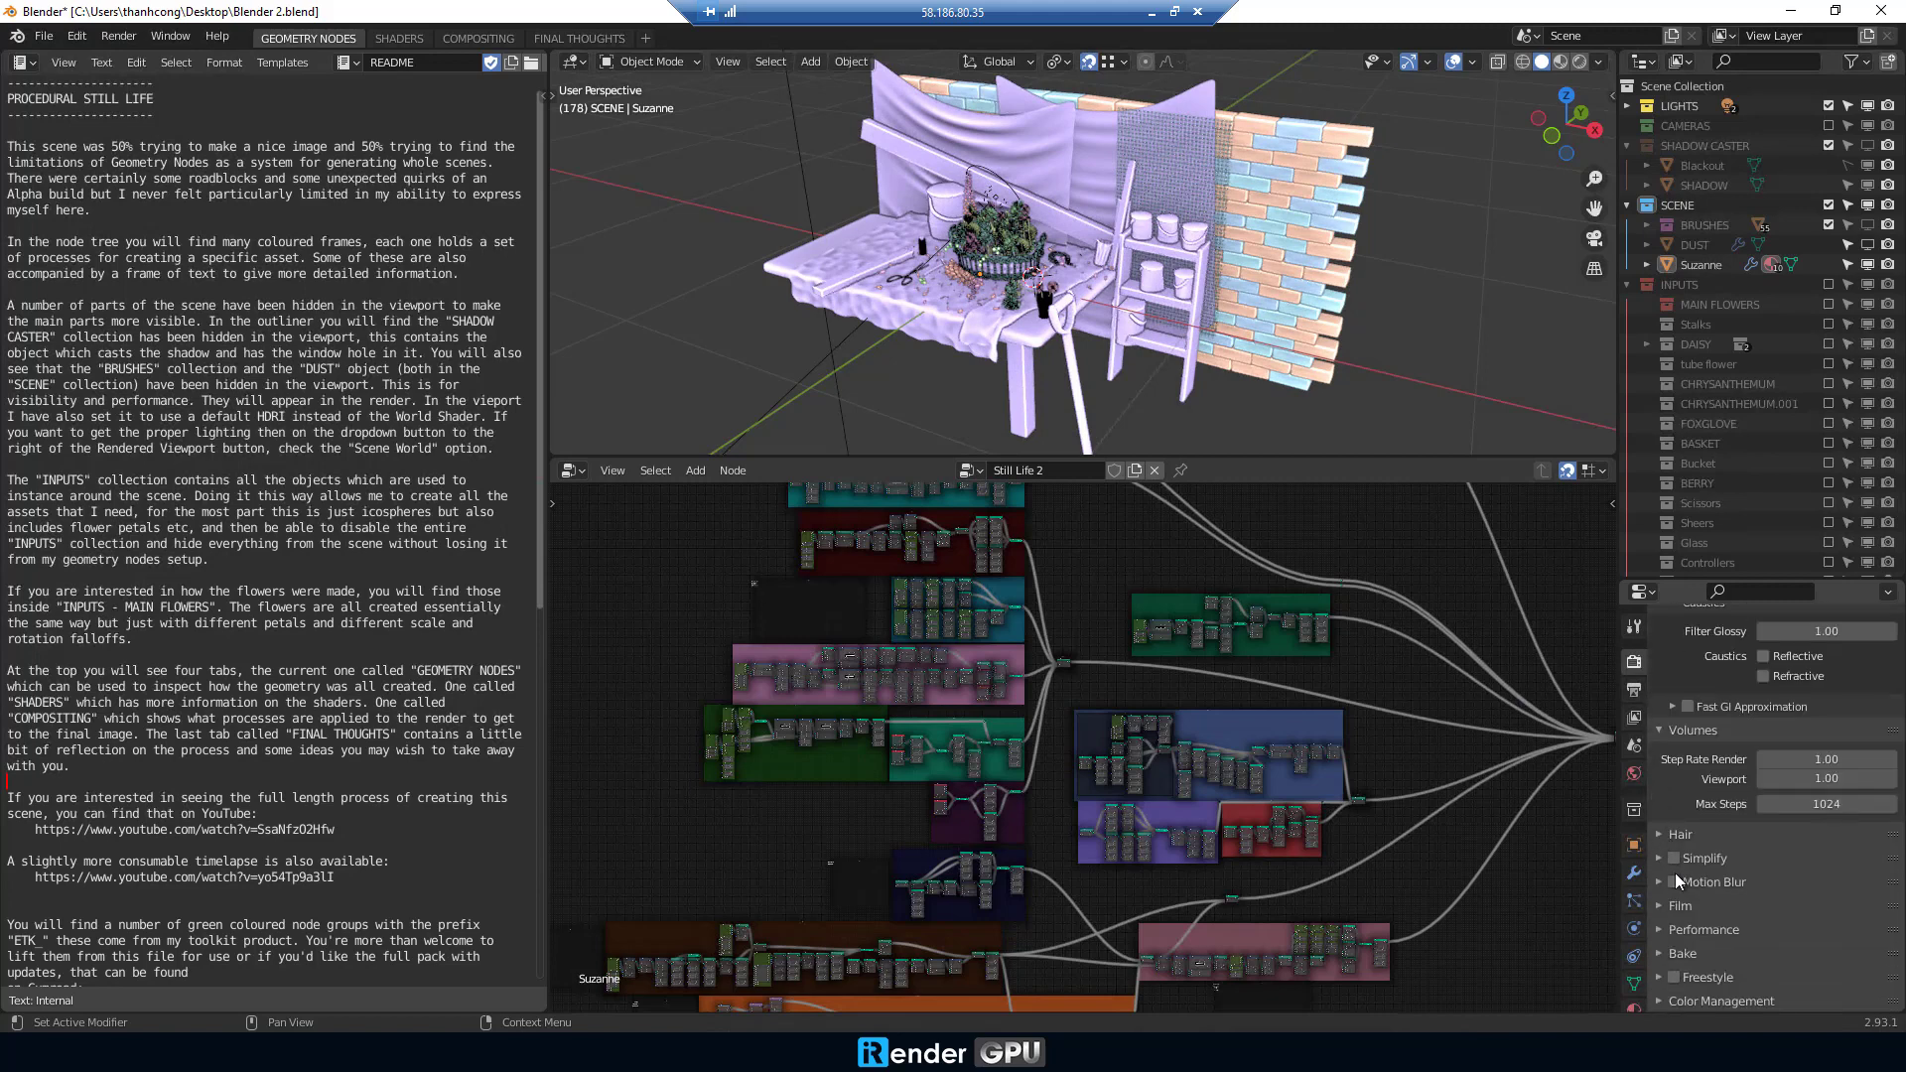
{"action": "left_click", "coordinate": [1743, 928]}
{"action": "scroll", "coordinate": [1743, 923], "scroll_direction": "down", "scroll_amount": 5}
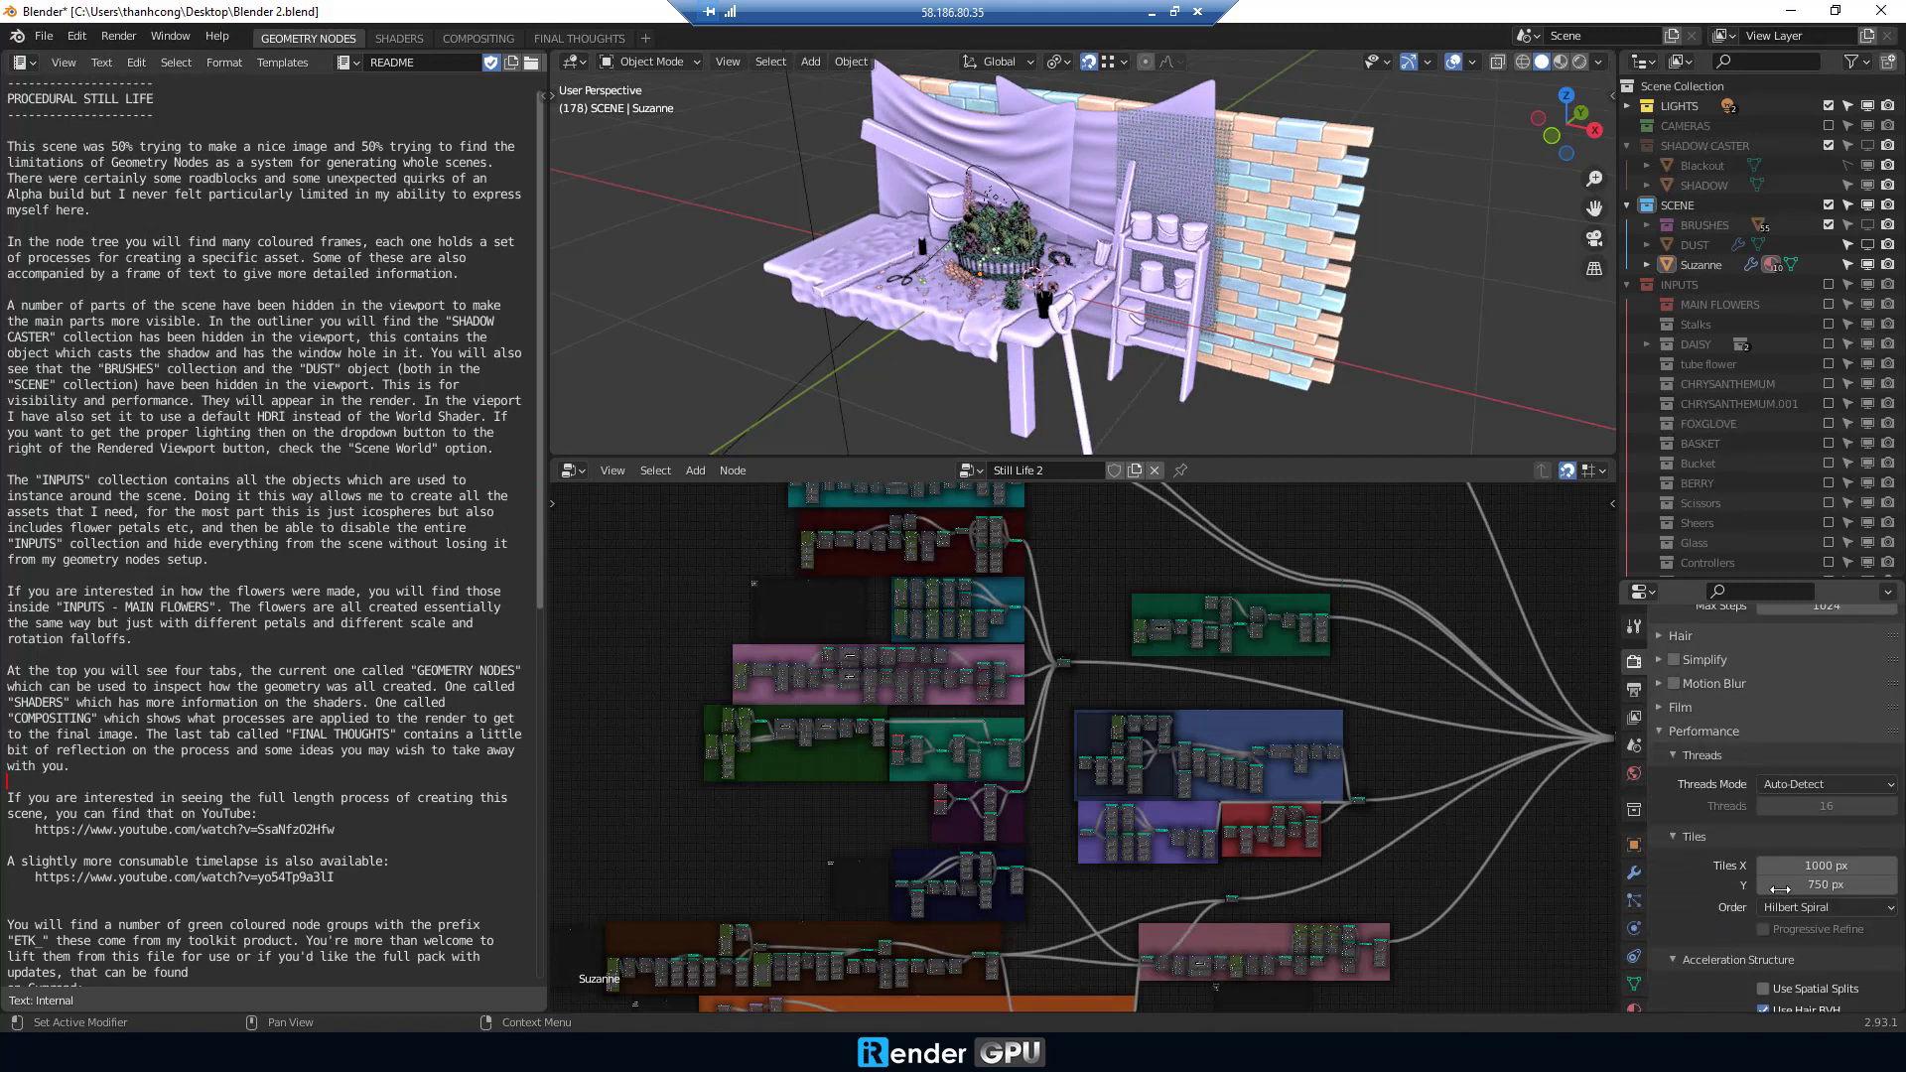
{"action": "left_click_drag", "start_coordinate": [1760, 888], "coordinate": [1850, 868]}
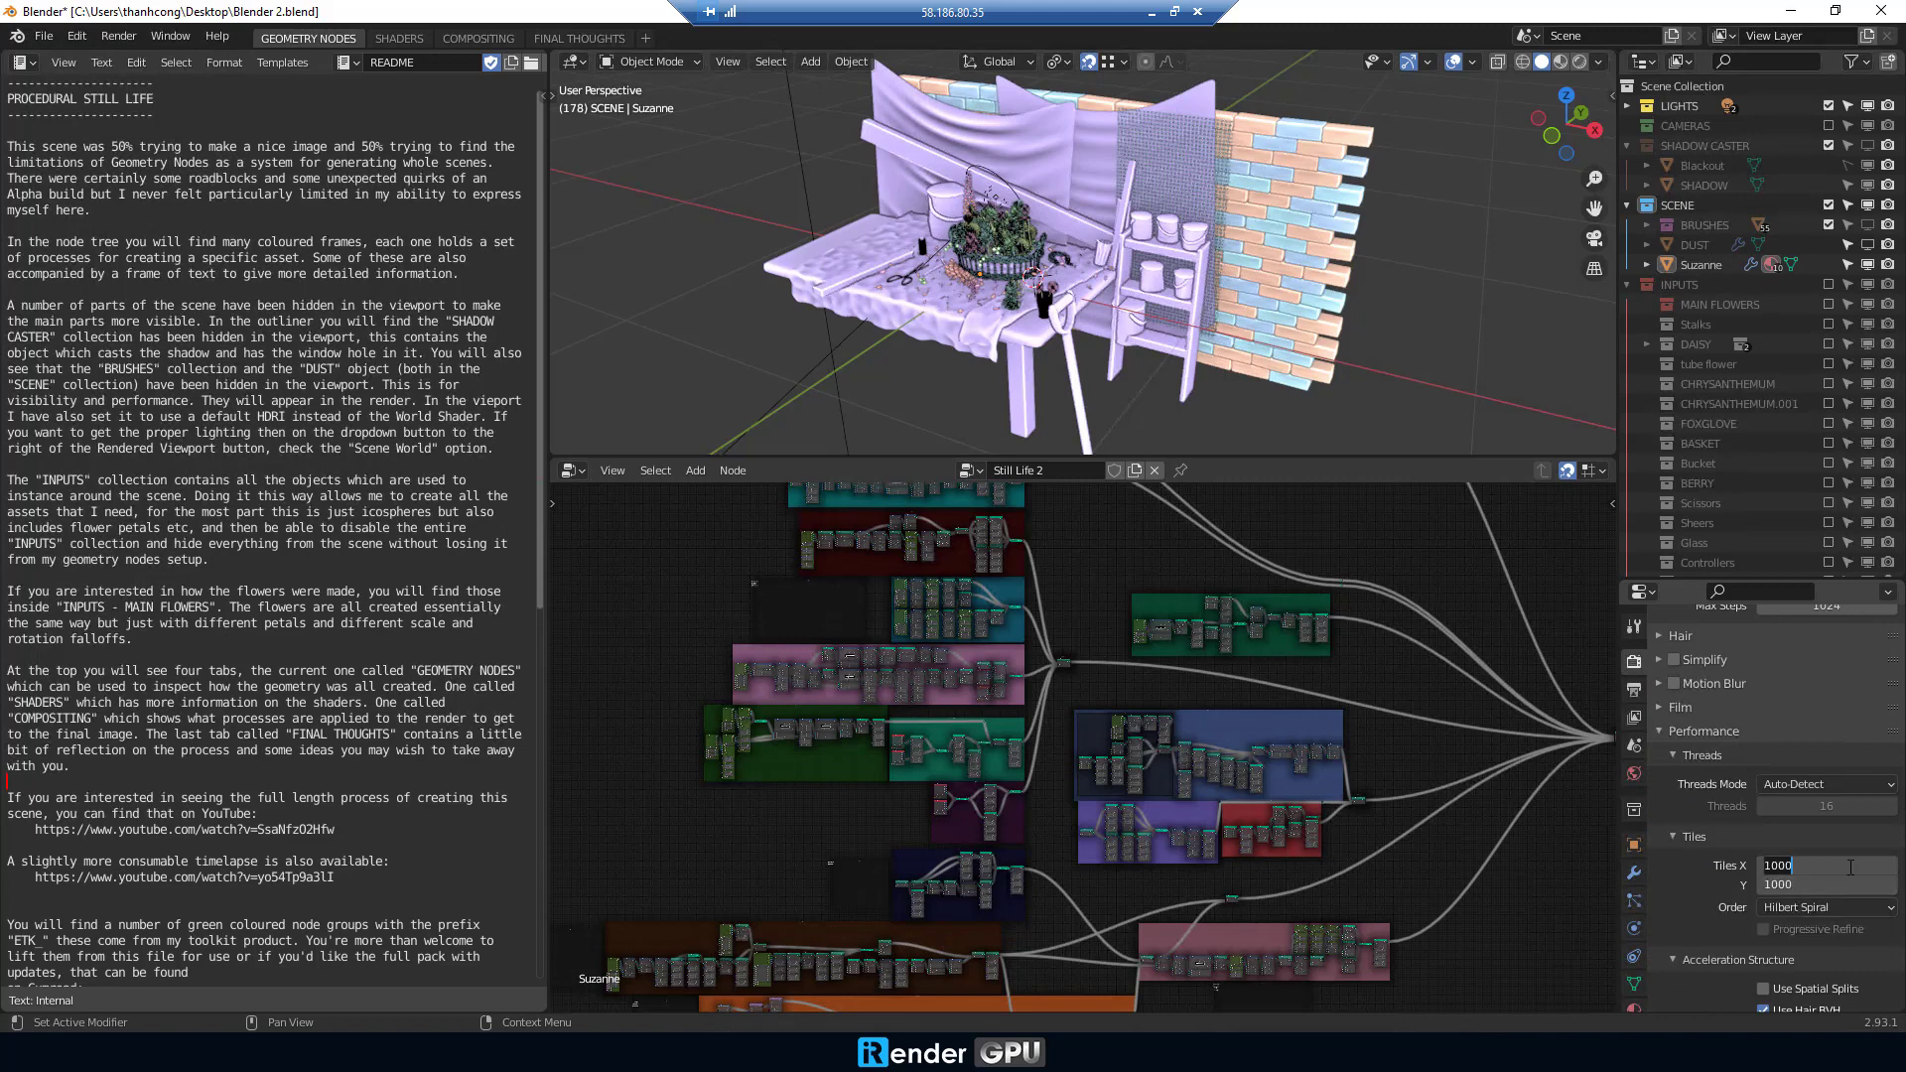
{"action": "key", "text": "Return"}
Review the 3000 × 1500 output resolution in the Output properties
{"action": "left_click", "coordinate": [1633, 716]}
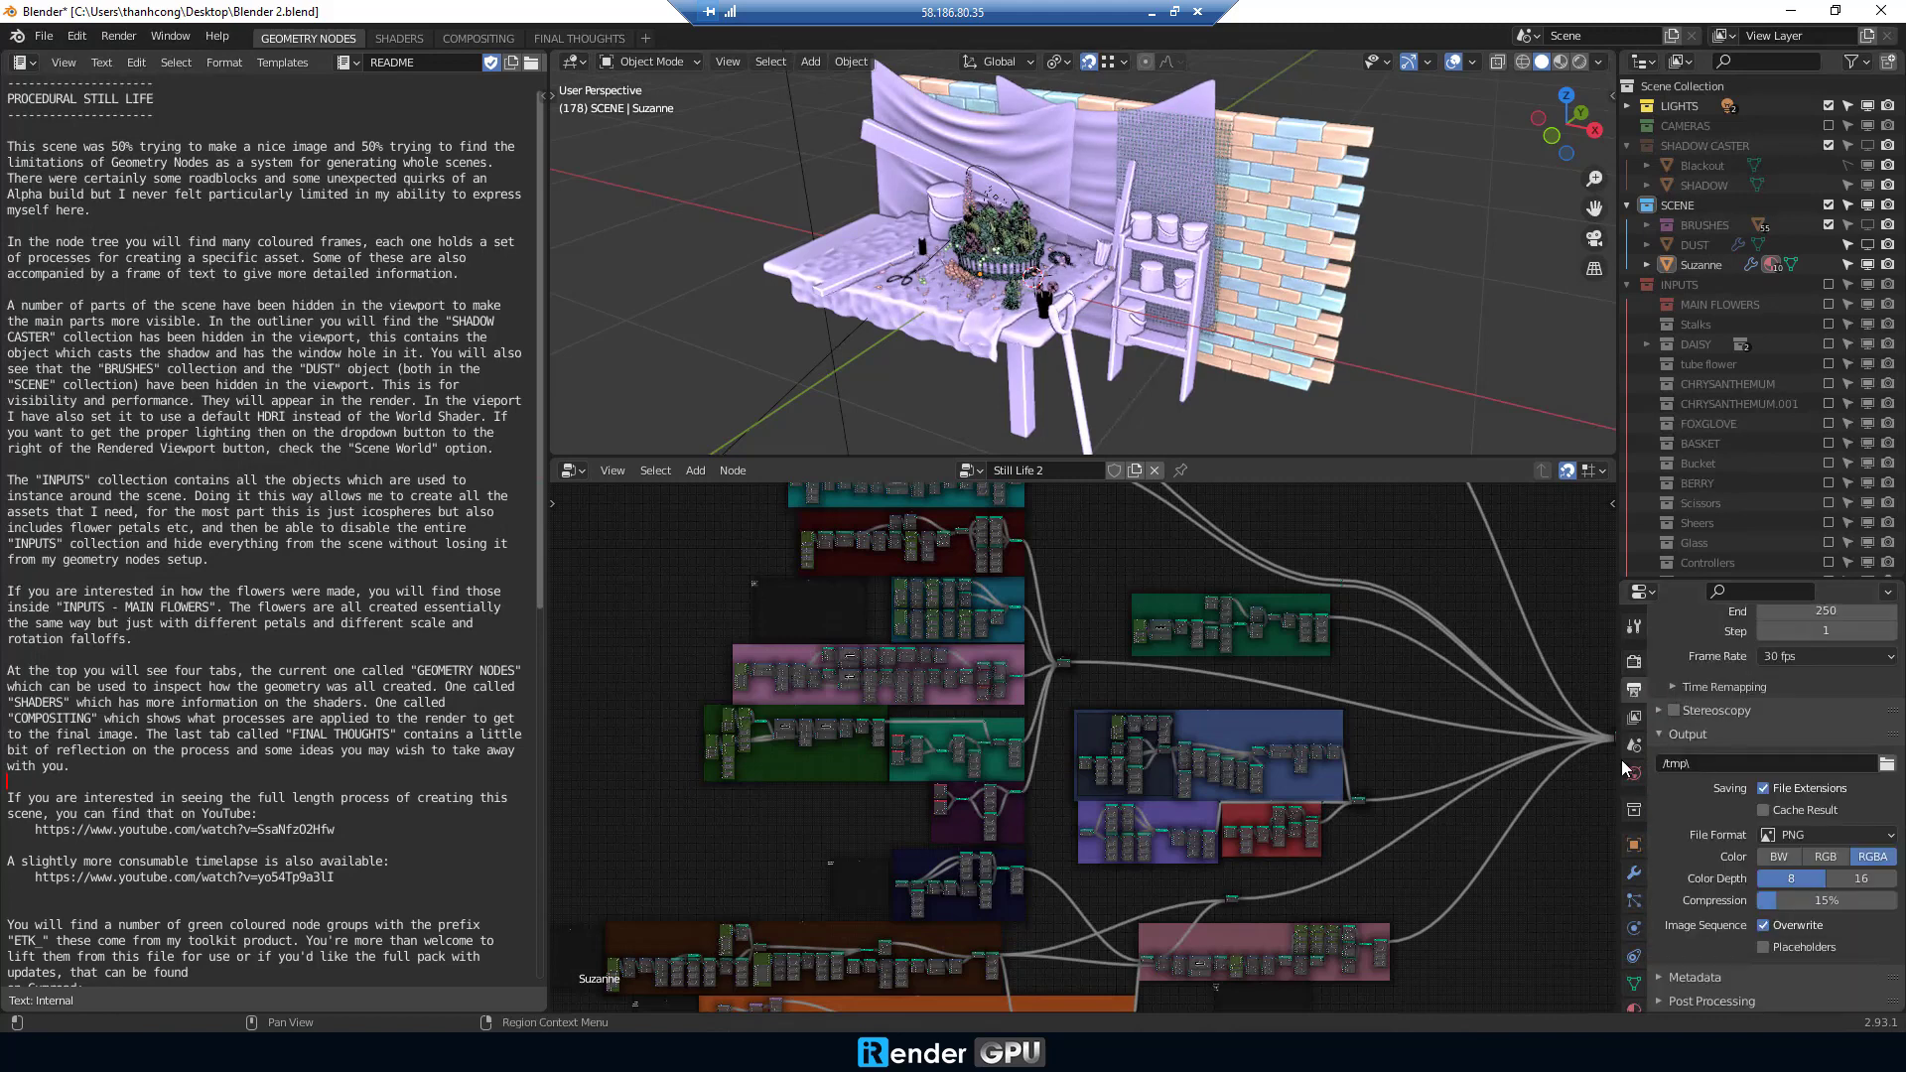
{"action": "left_click", "coordinate": [1633, 689]}
{"action": "scroll", "coordinate": [1658, 655], "scroll_direction": "up", "scroll_amount": 4}
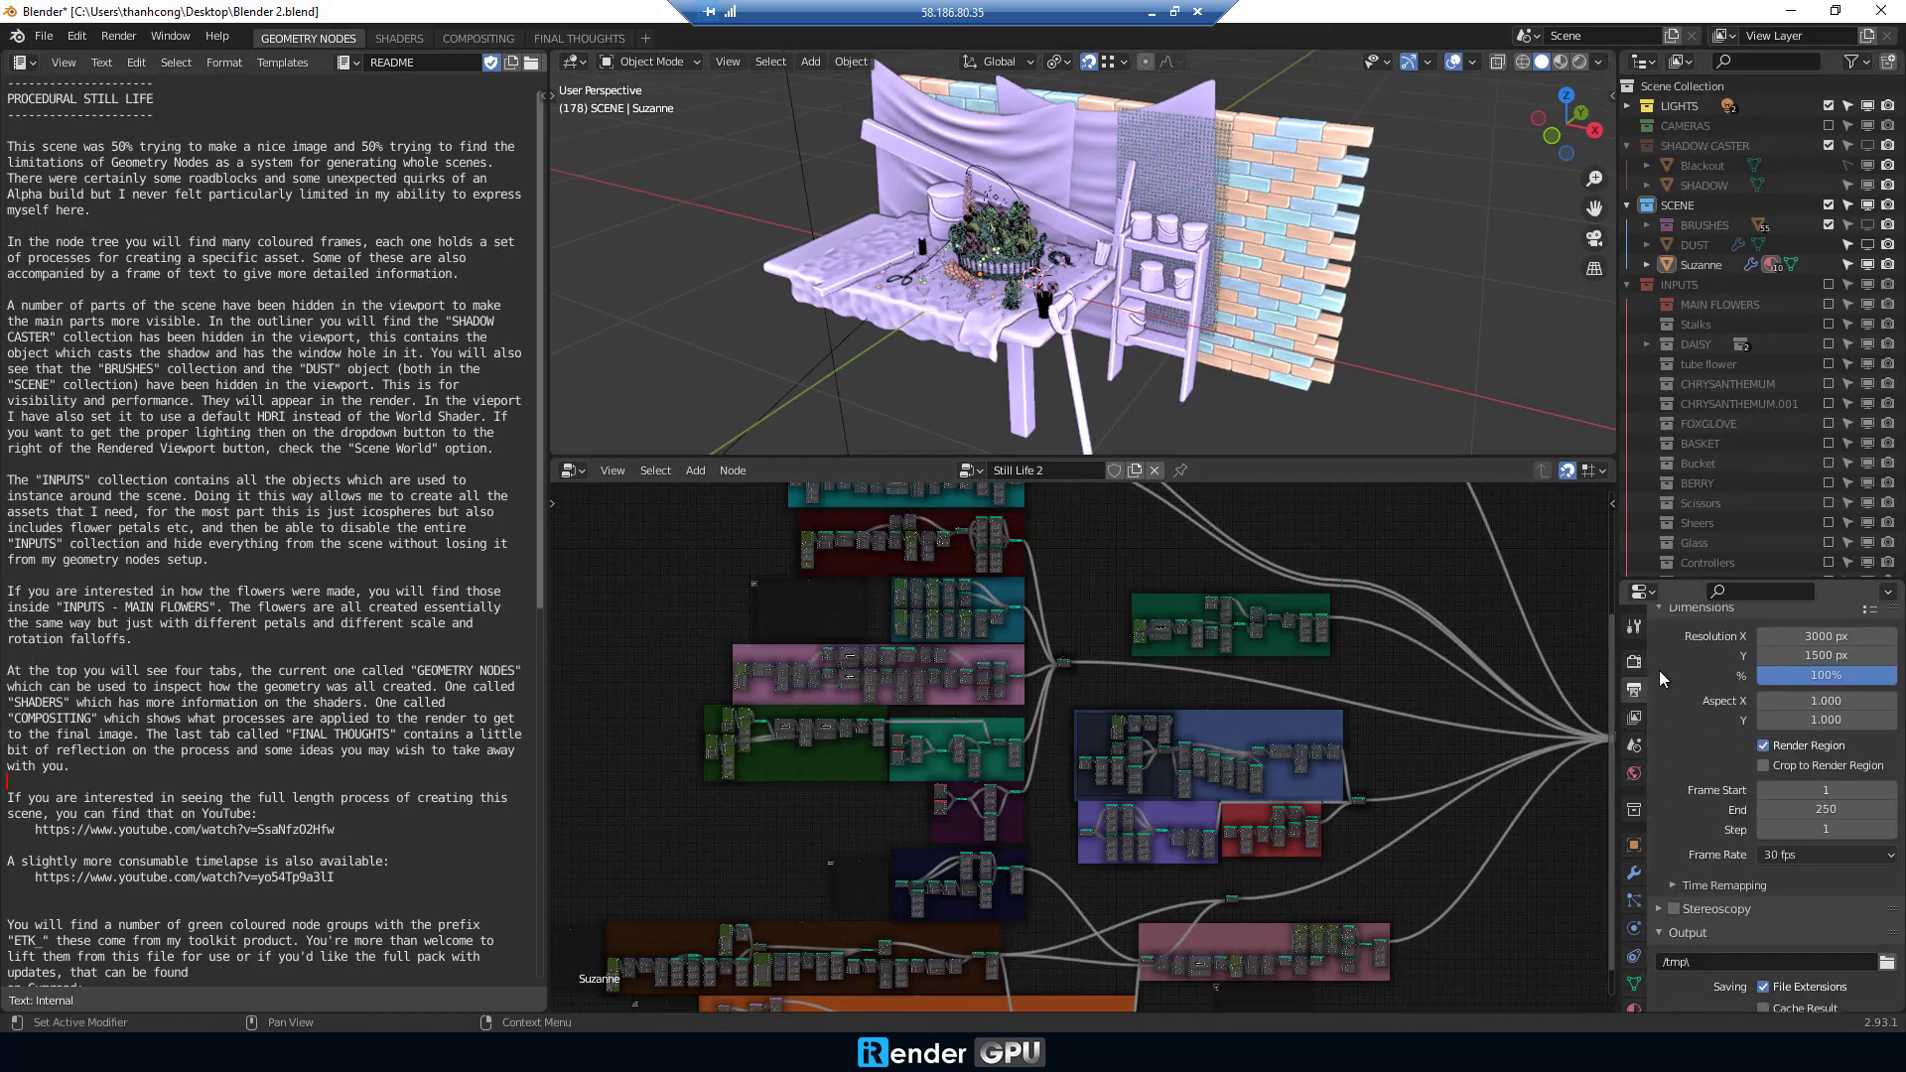
Render the still-life image with Cycles, then zoom and pan to inspect the flower basket
{"action": "left_click", "coordinate": [119, 37]}
{"action": "left_click", "coordinate": [154, 59]}
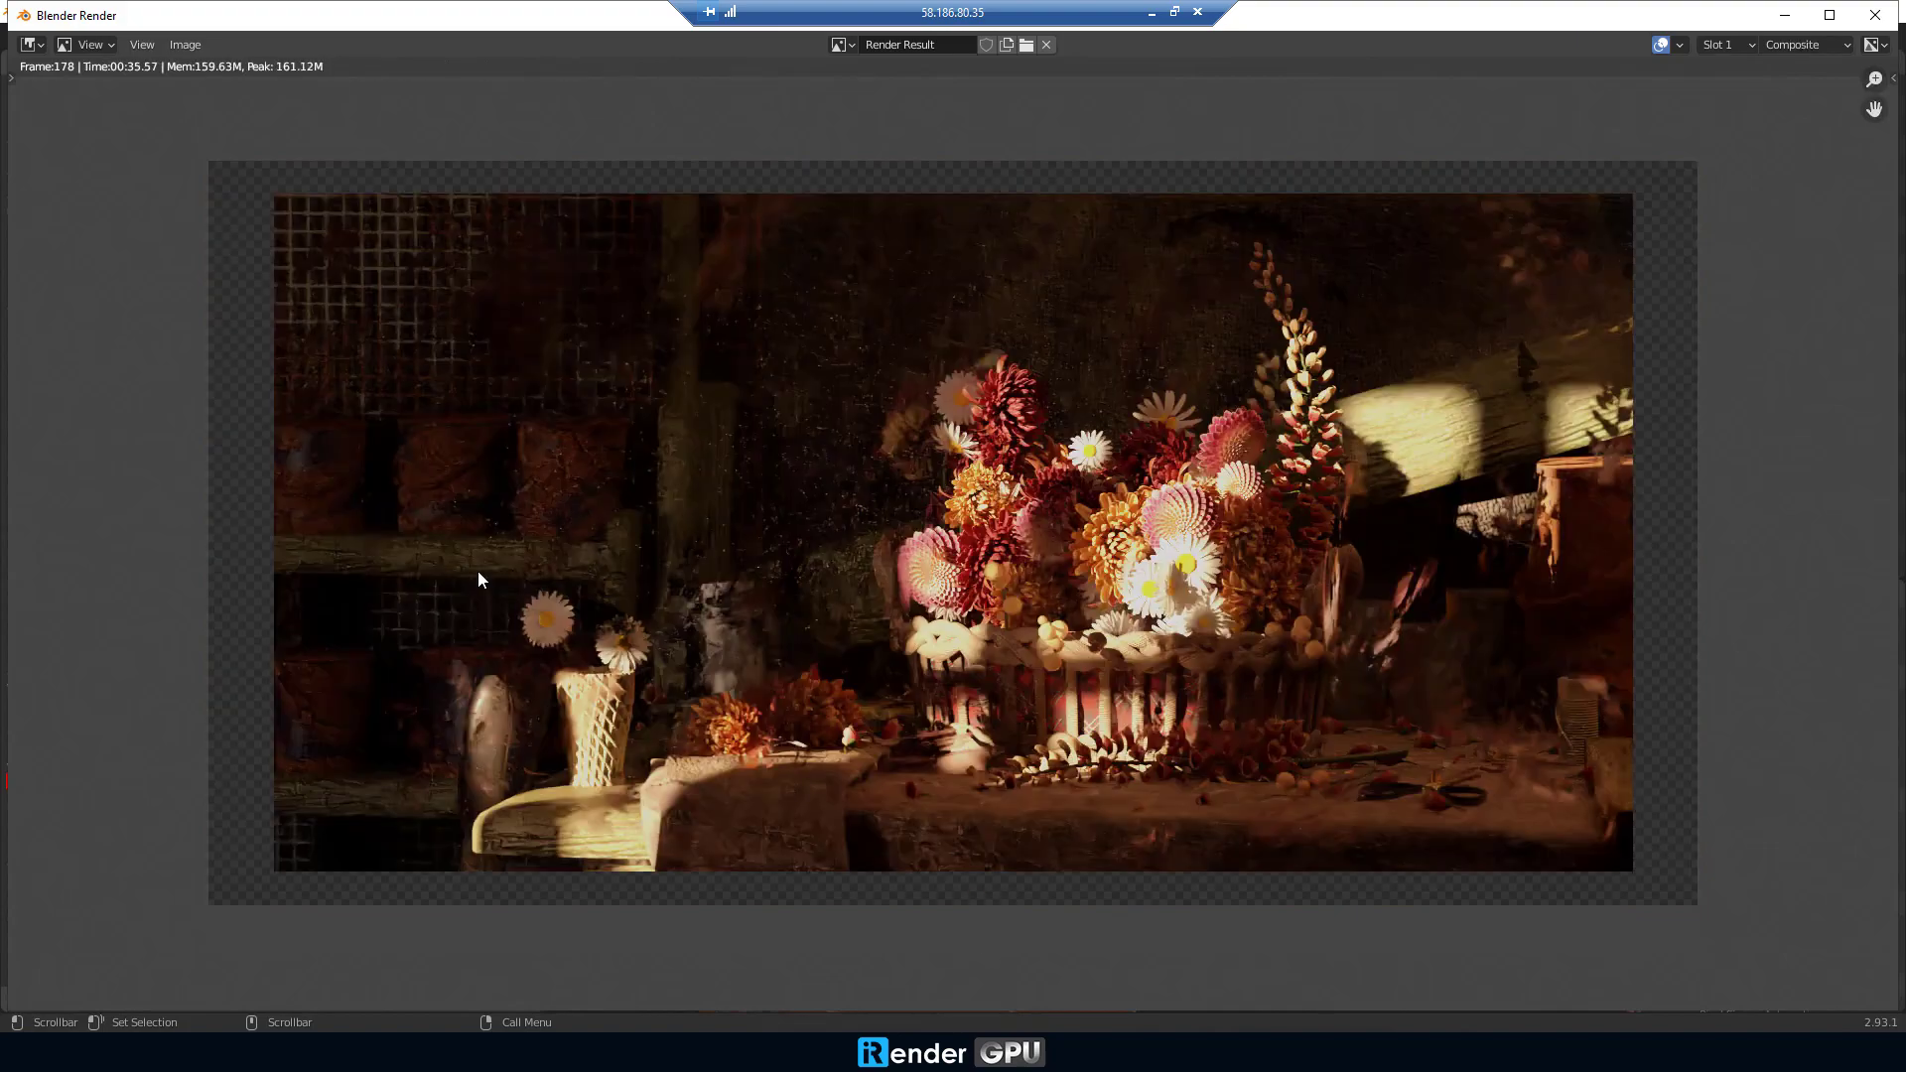
{"action": "scroll", "coordinate": [603, 480], "scroll_direction": "up", "scroll_amount": 3}
{"action": "scroll", "coordinate": [938, 538], "scroll_direction": "up", "scroll_amount": 3}
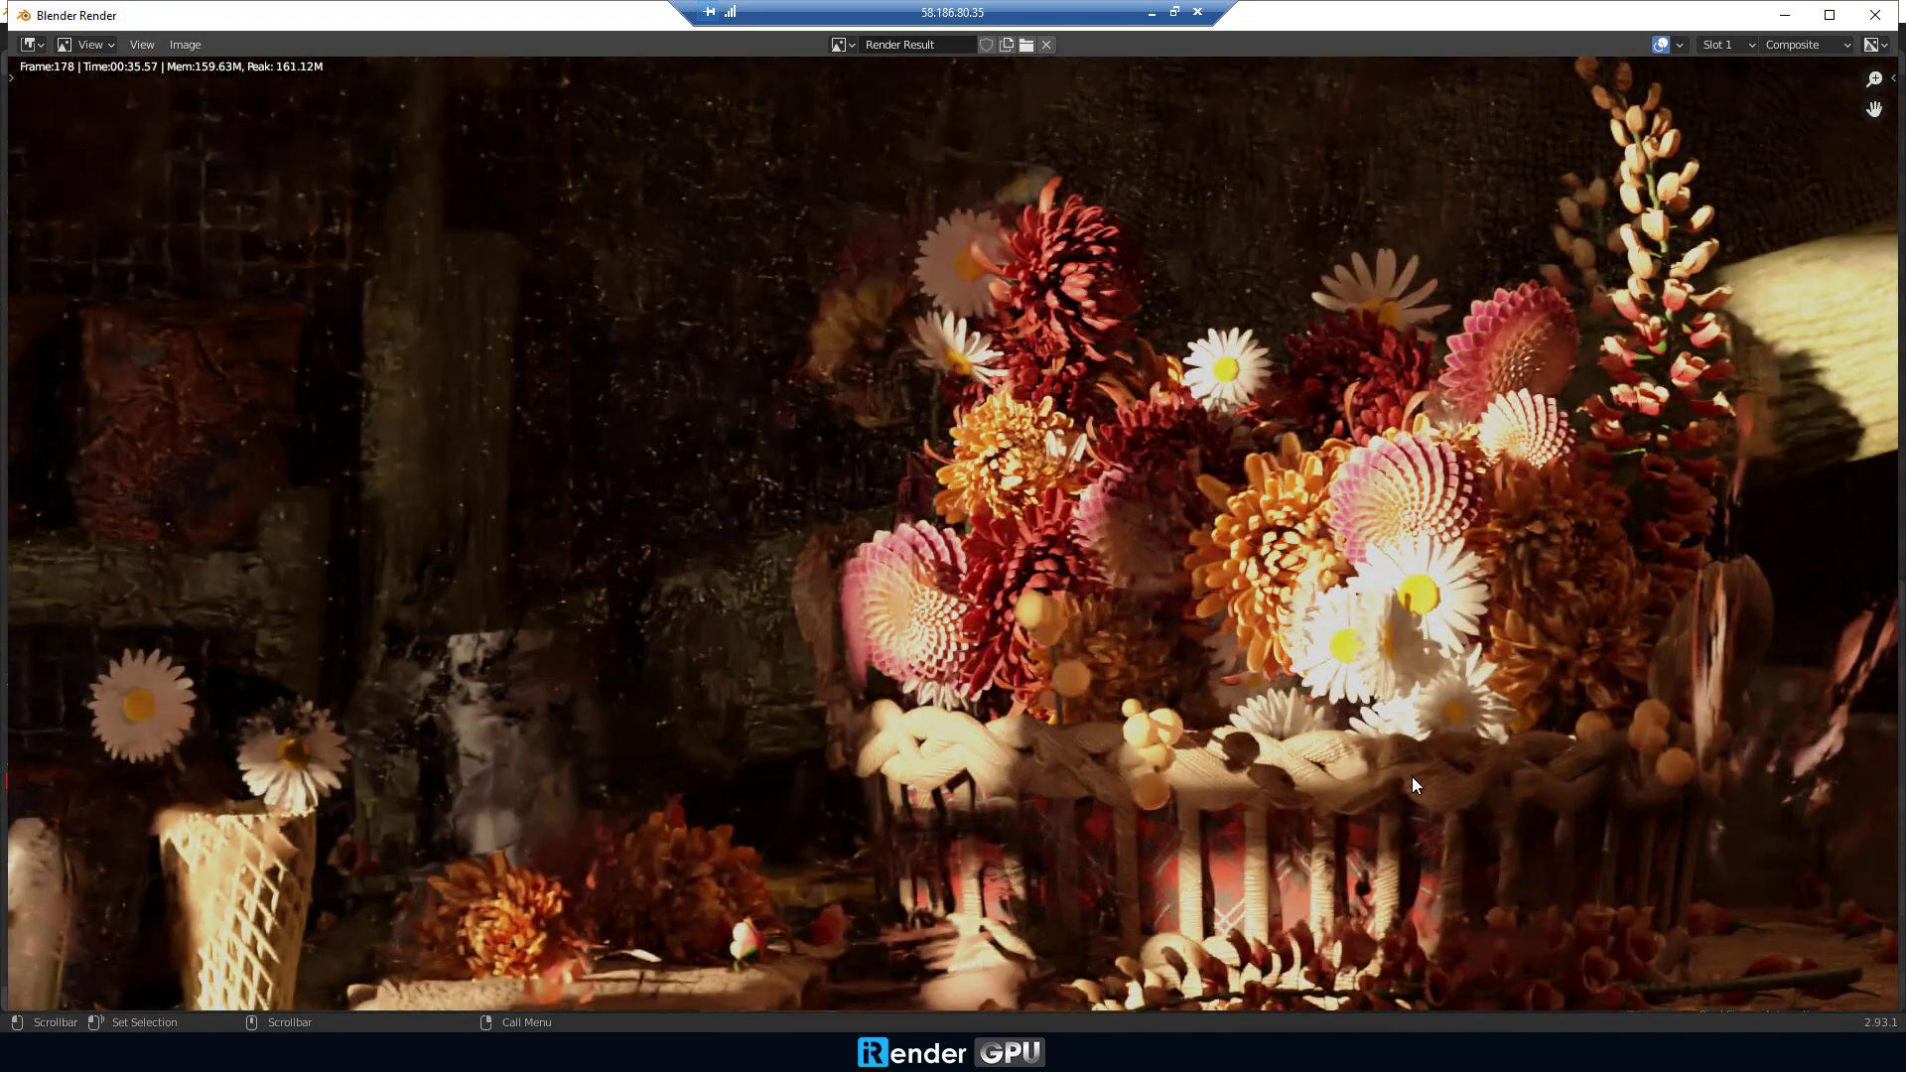
{"action": "middle_click_drag", "start_coordinate": [1491, 764], "coordinate": [866, 631]}
Save the still-life render to the desktop as Render_1 and close the render window
{"action": "left_click", "coordinate": [184, 45]}
{"action": "left_click", "coordinate": [249, 162]}
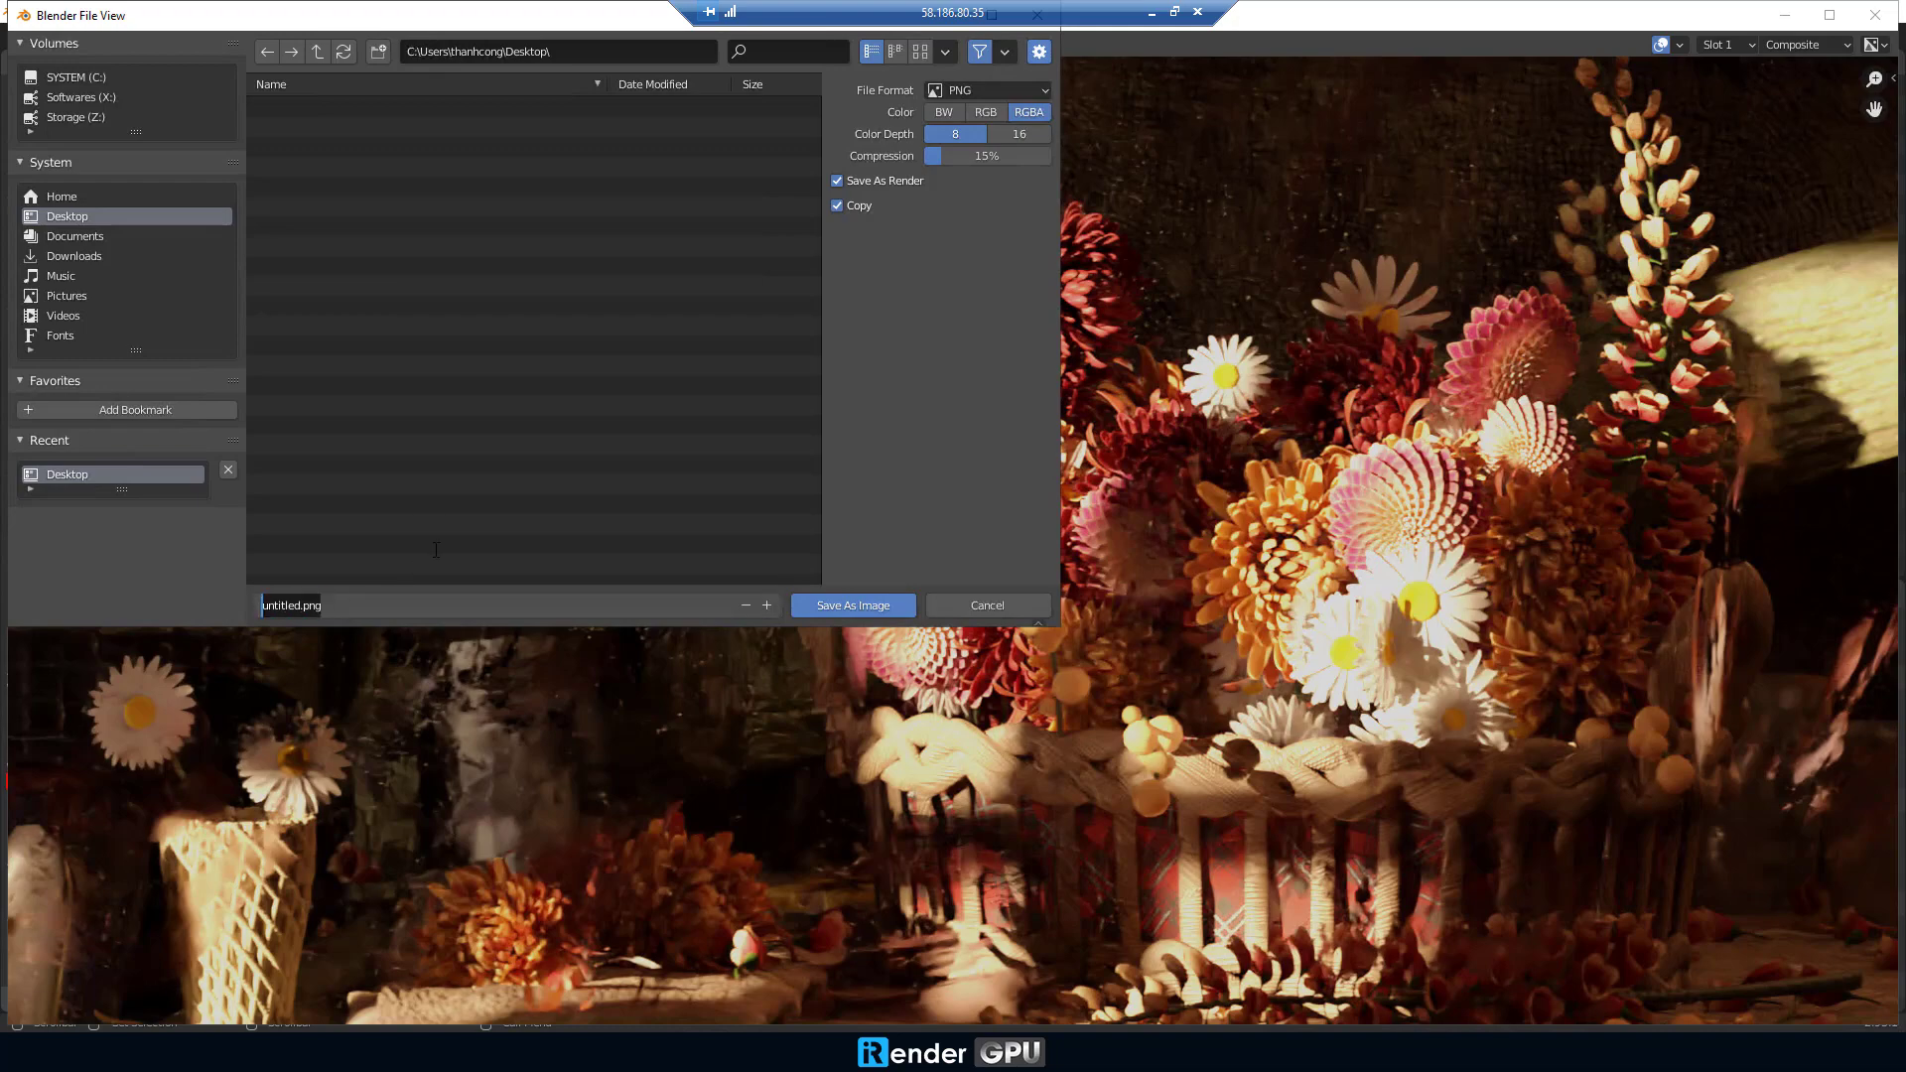
{"action": "left_click_drag", "start_coordinate": [571, 10], "coordinate": [1056, 233]}
{"action": "type", "text": "Render_1"}
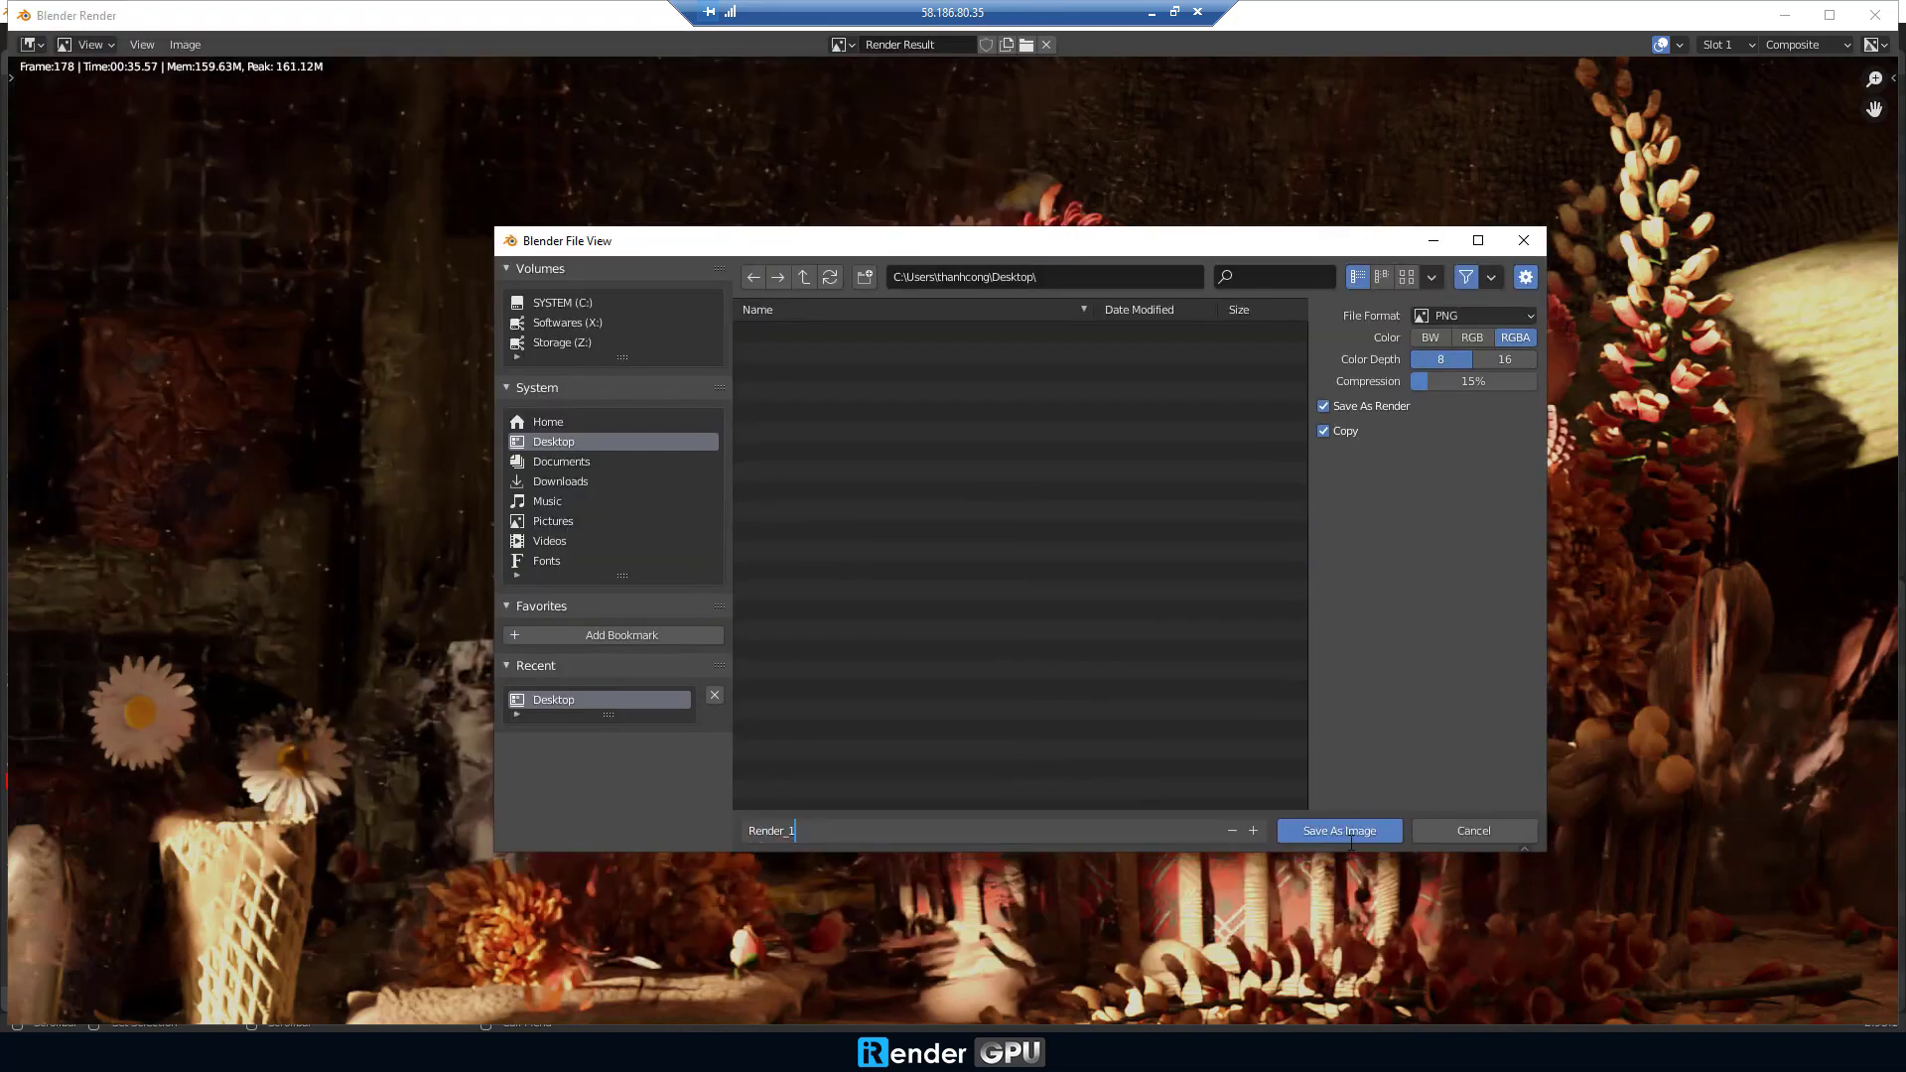
{"action": "left_click", "coordinate": [1343, 830]}
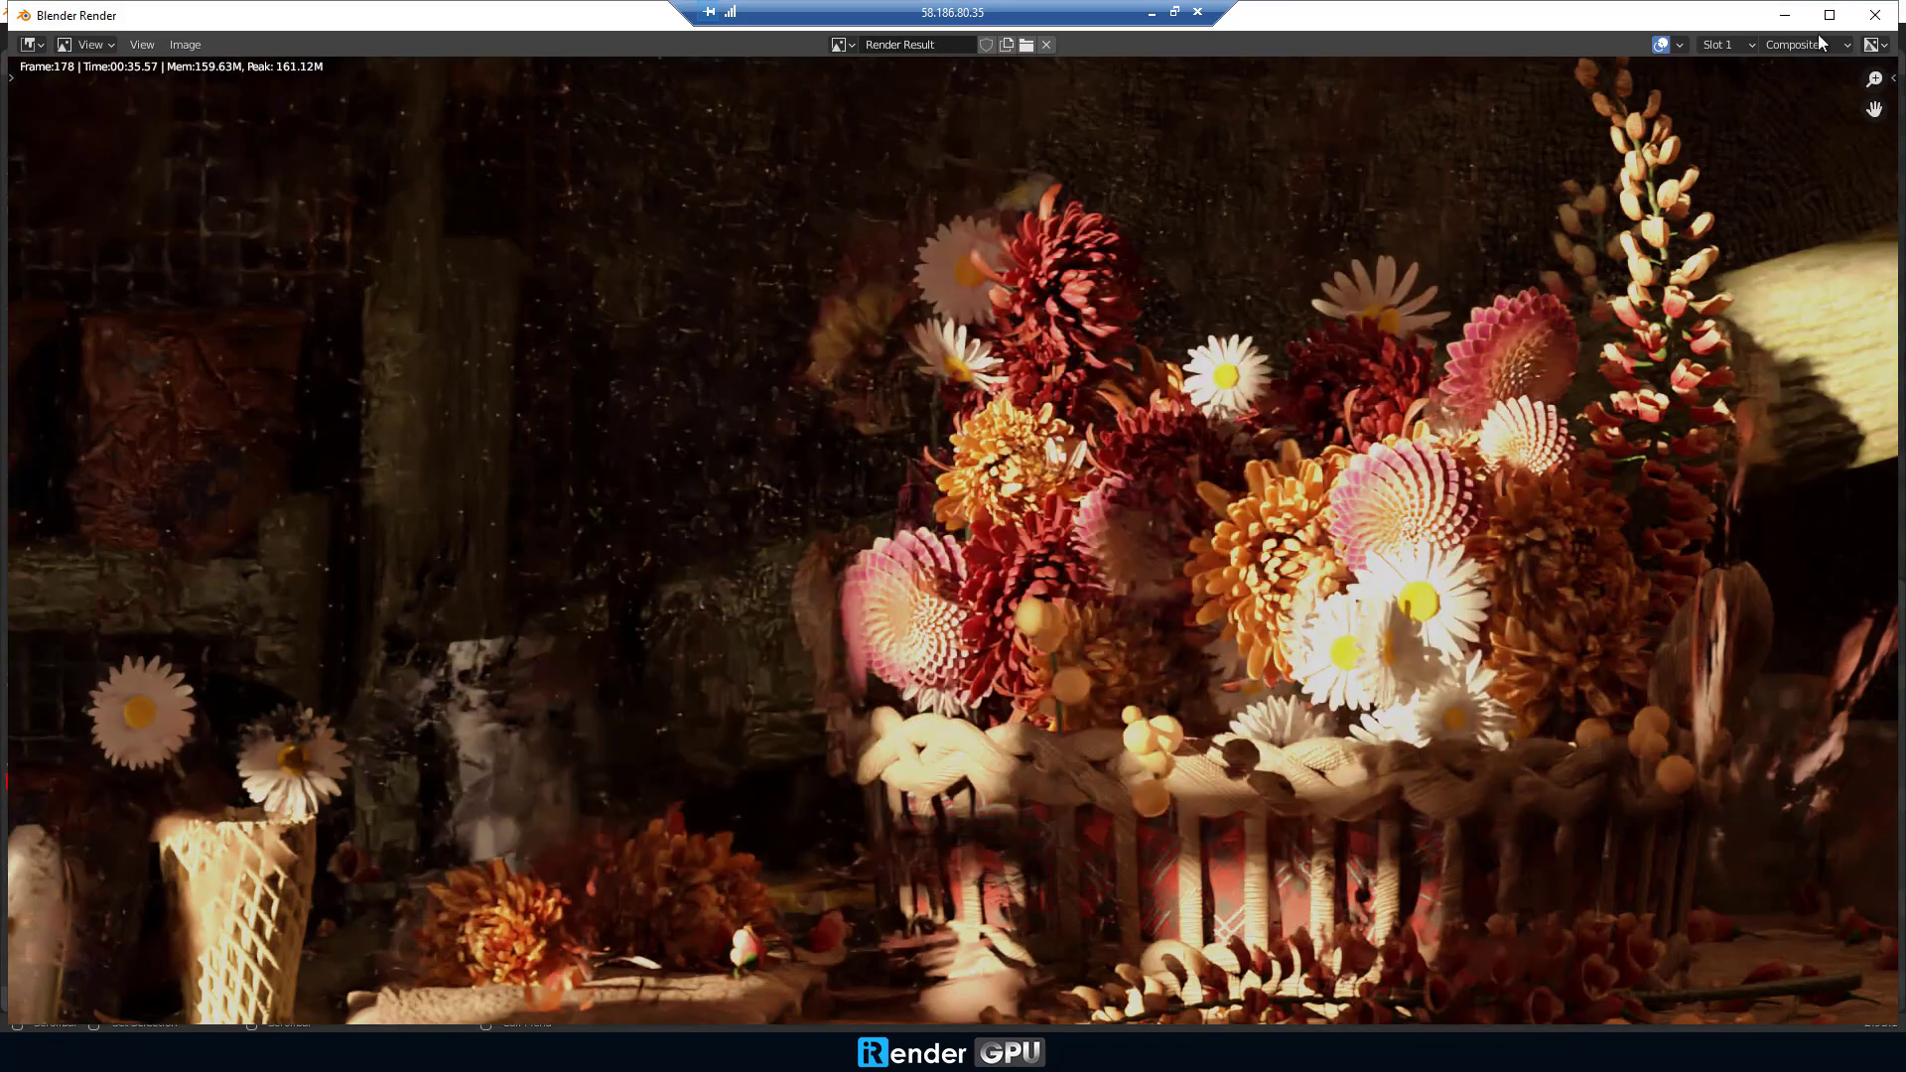
{"action": "left_click", "coordinate": [1875, 15]}
Close Blender and copy both desktop render images into Storage (Z:)
{"action": "left_click", "coordinate": [1881, 10]}
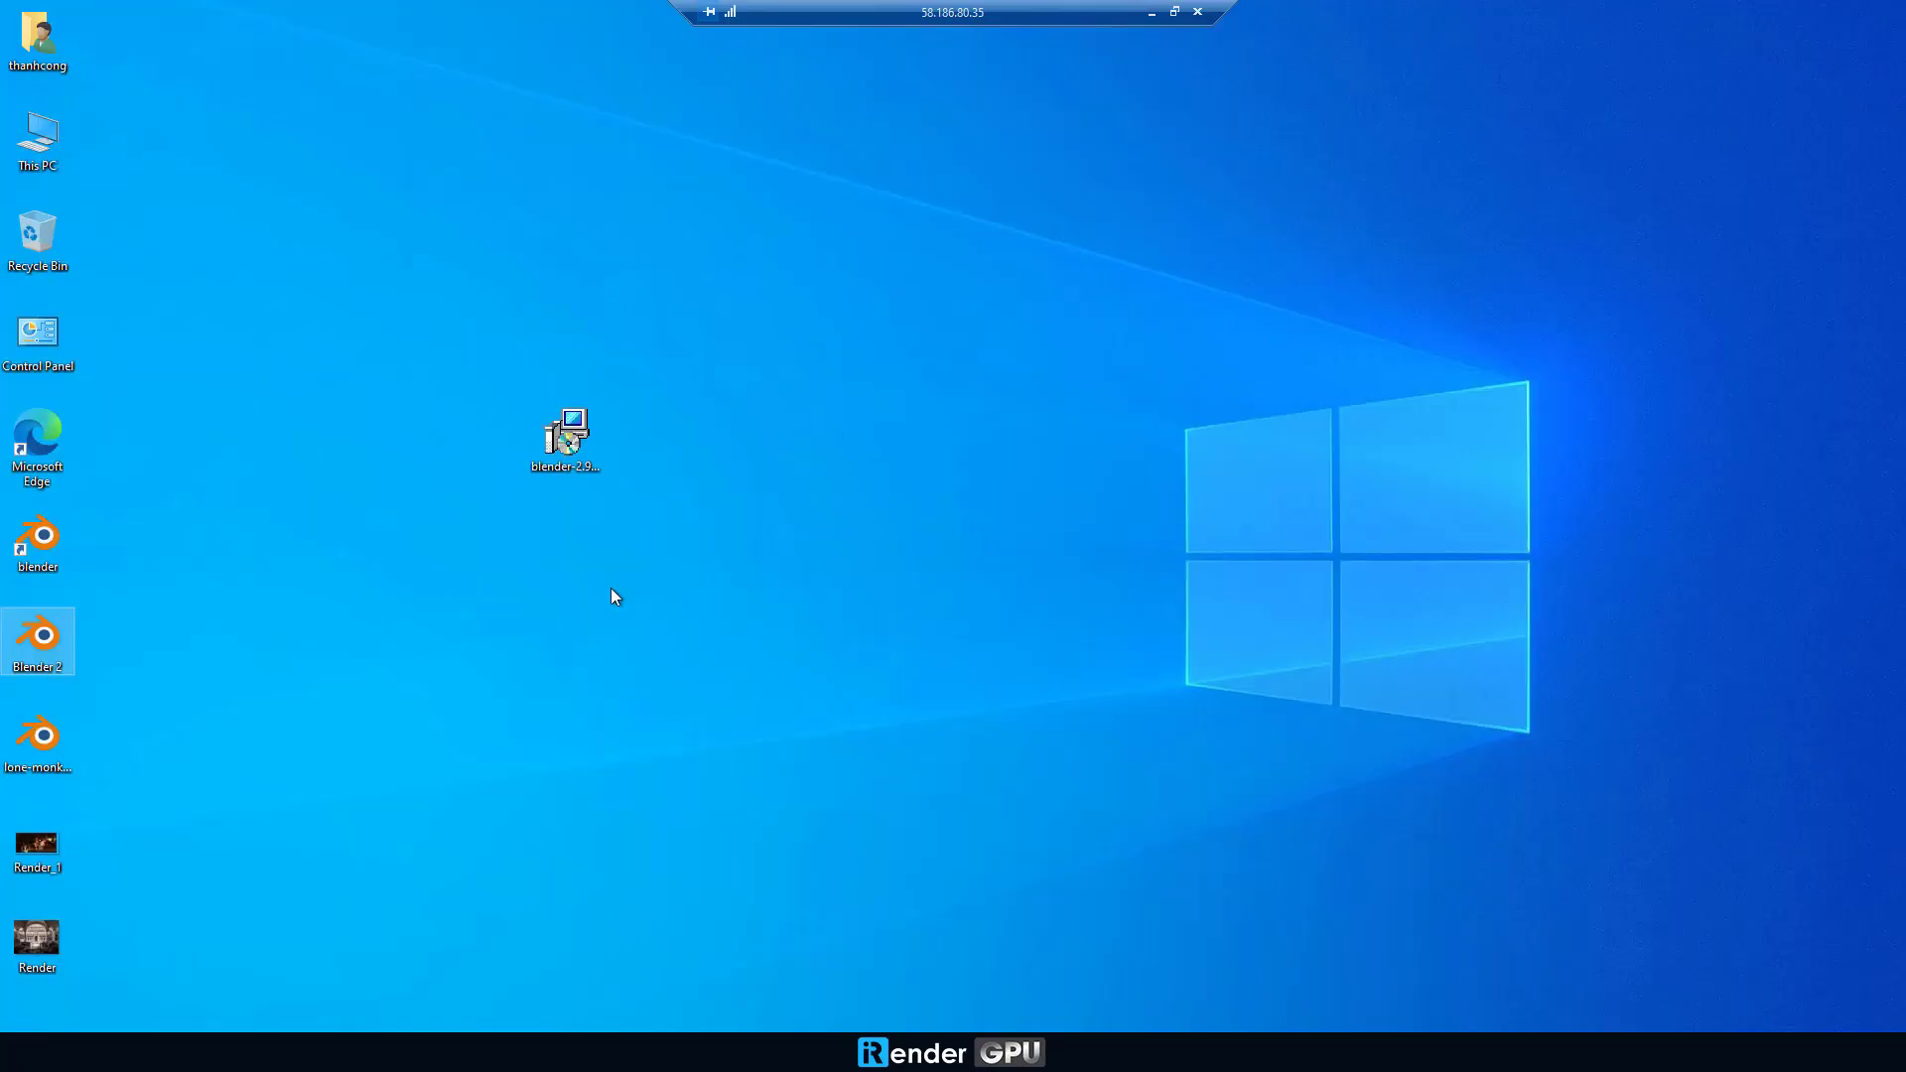
{"action": "left_click_drag", "start_coordinate": [147, 1000], "coordinate": [4, 808]}
{"action": "right_click", "coordinate": [31, 943]}
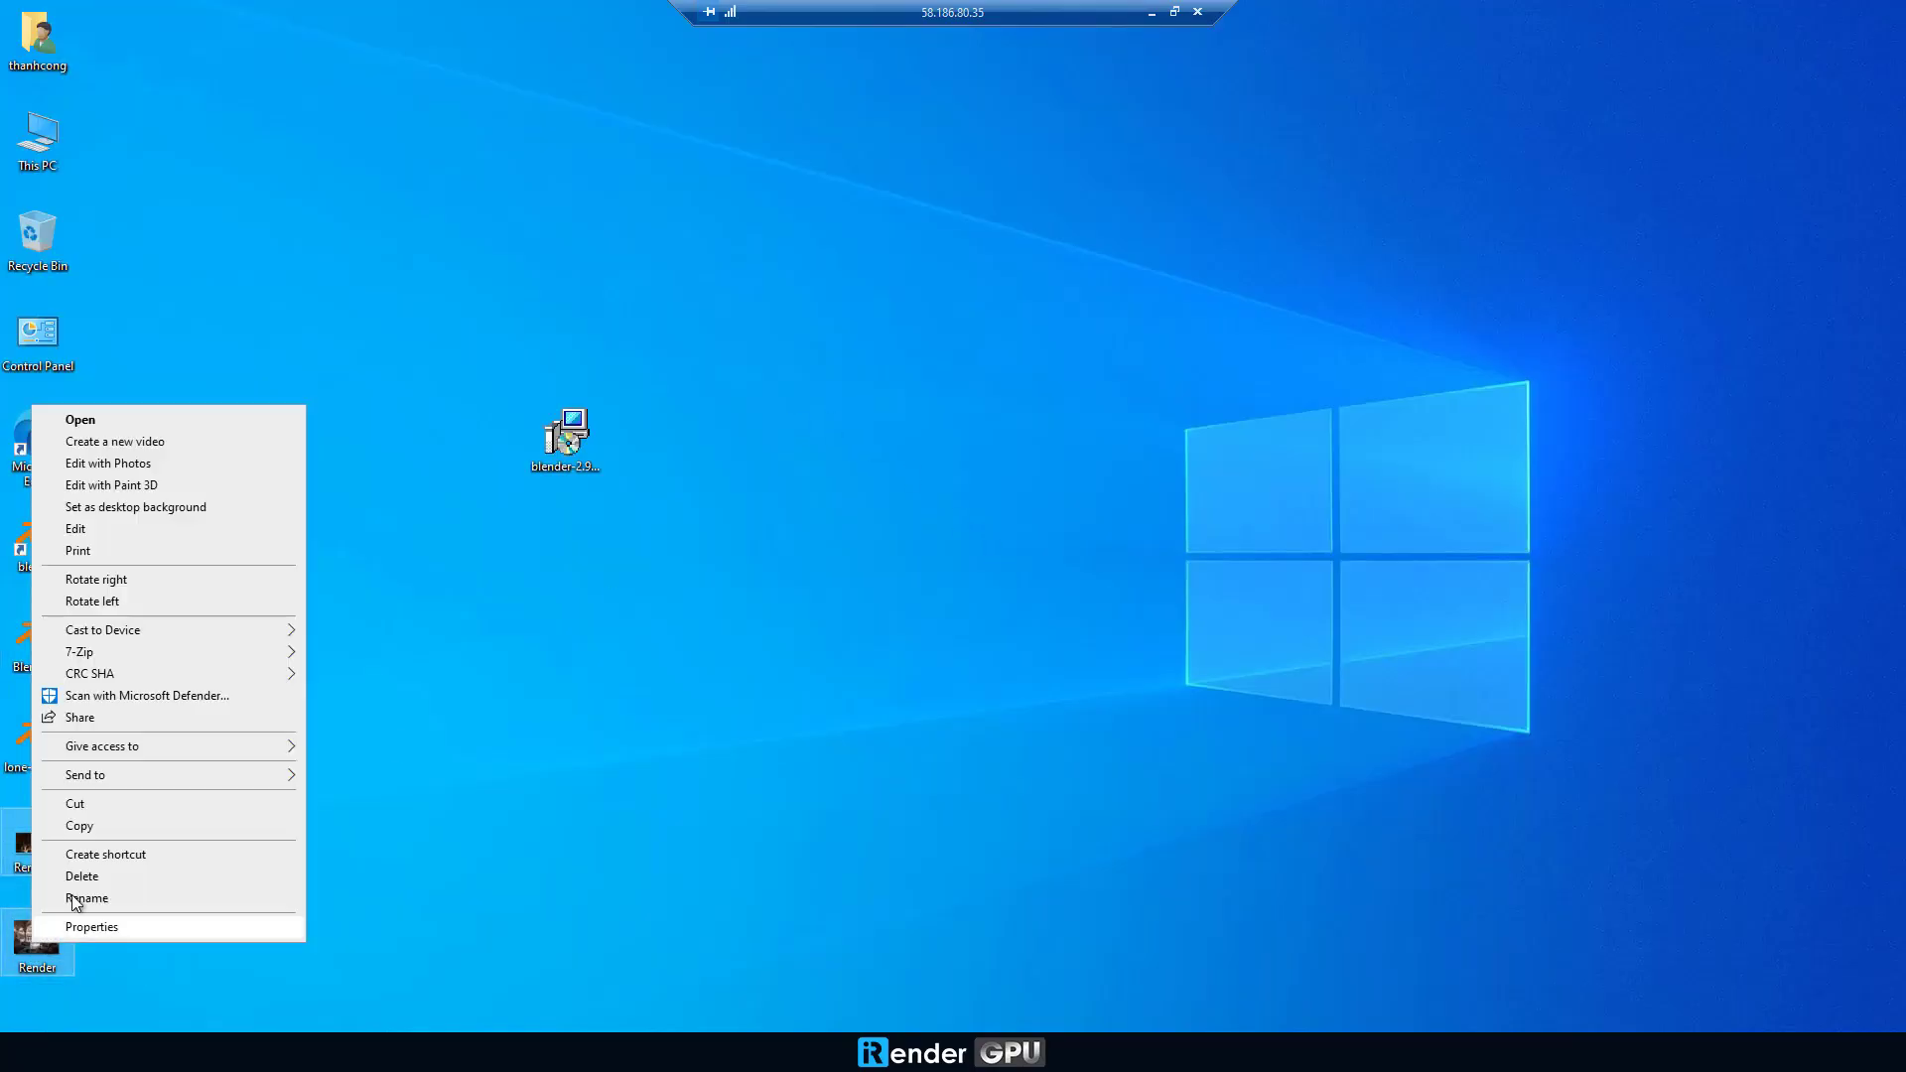
{"action": "left_click", "coordinate": [95, 827]}
{"action": "left_click", "coordinate": [39, 151]}
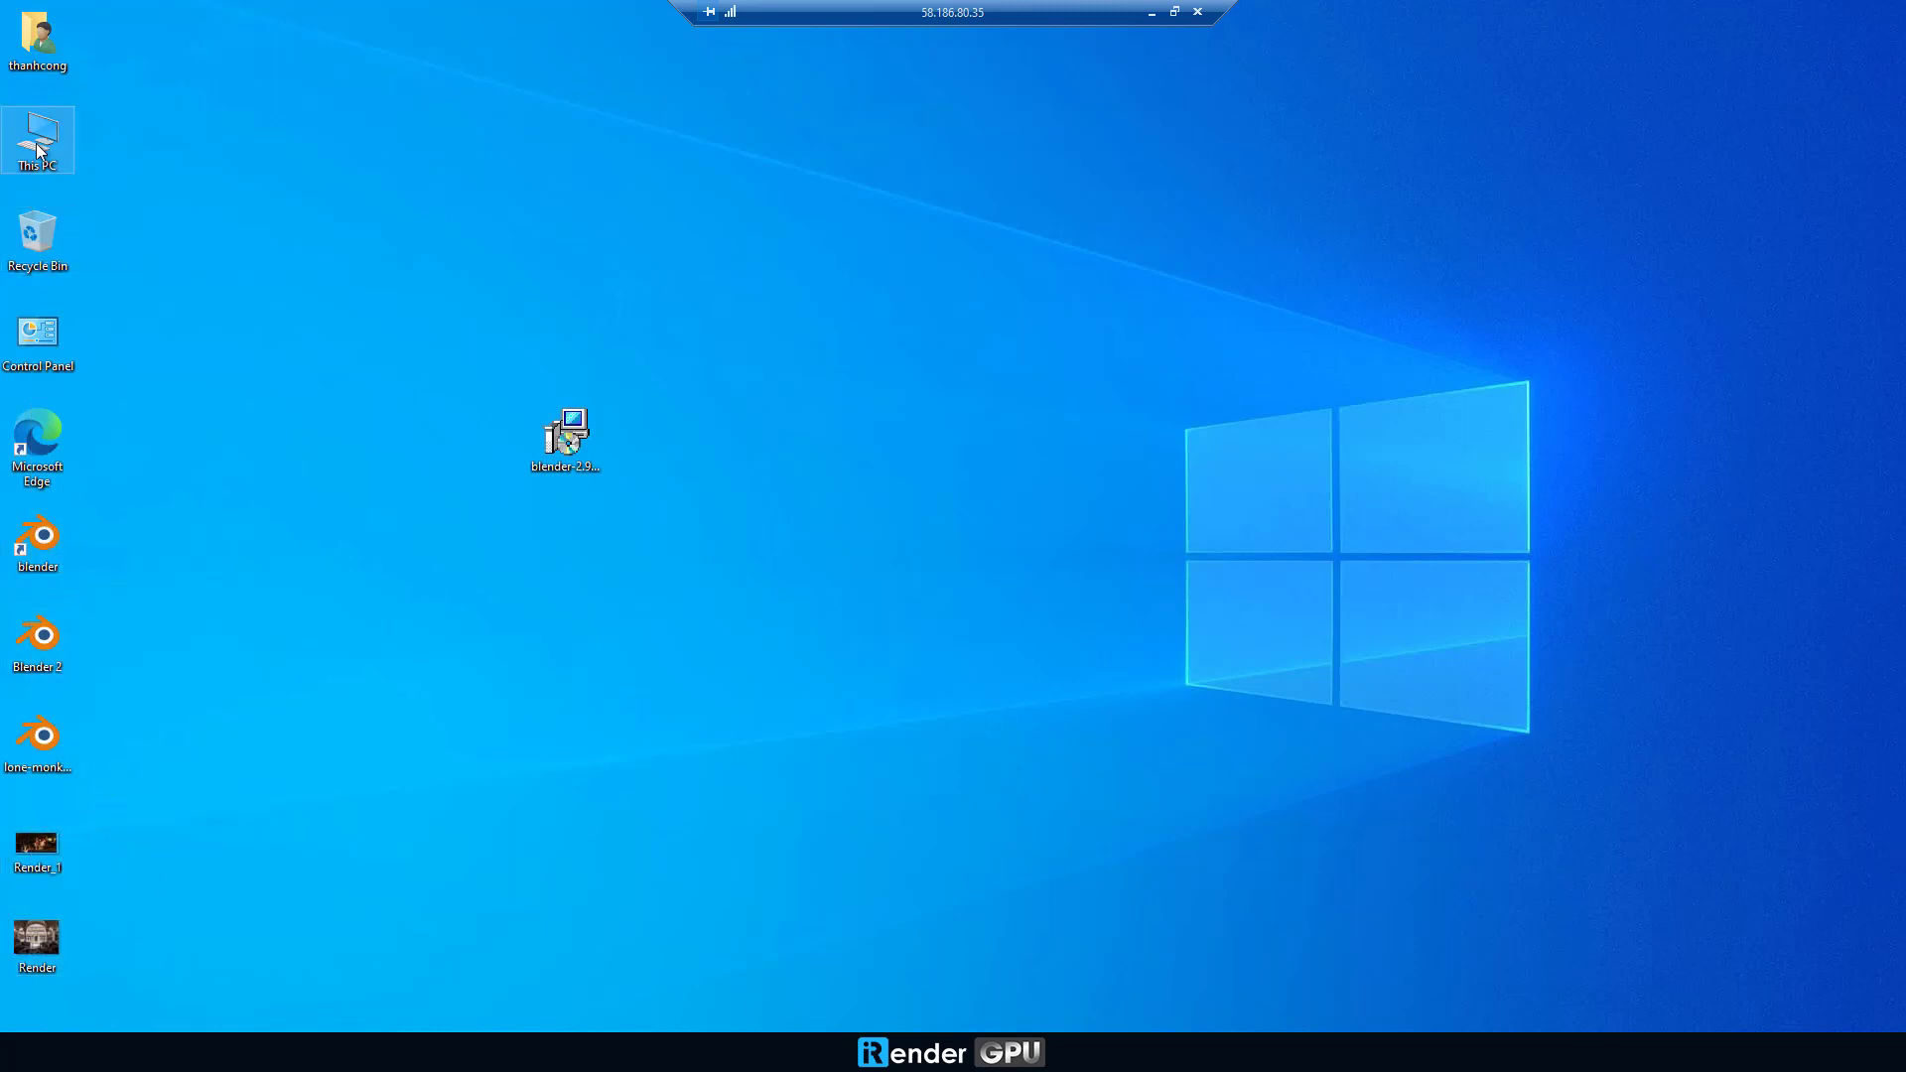
{"action": "double_click", "coordinate": [40, 151]}
{"action": "double_click", "coordinate": [910, 639]}
{"action": "right_click", "coordinate": [651, 466]}
{"action": "left_click", "coordinate": [703, 602]}
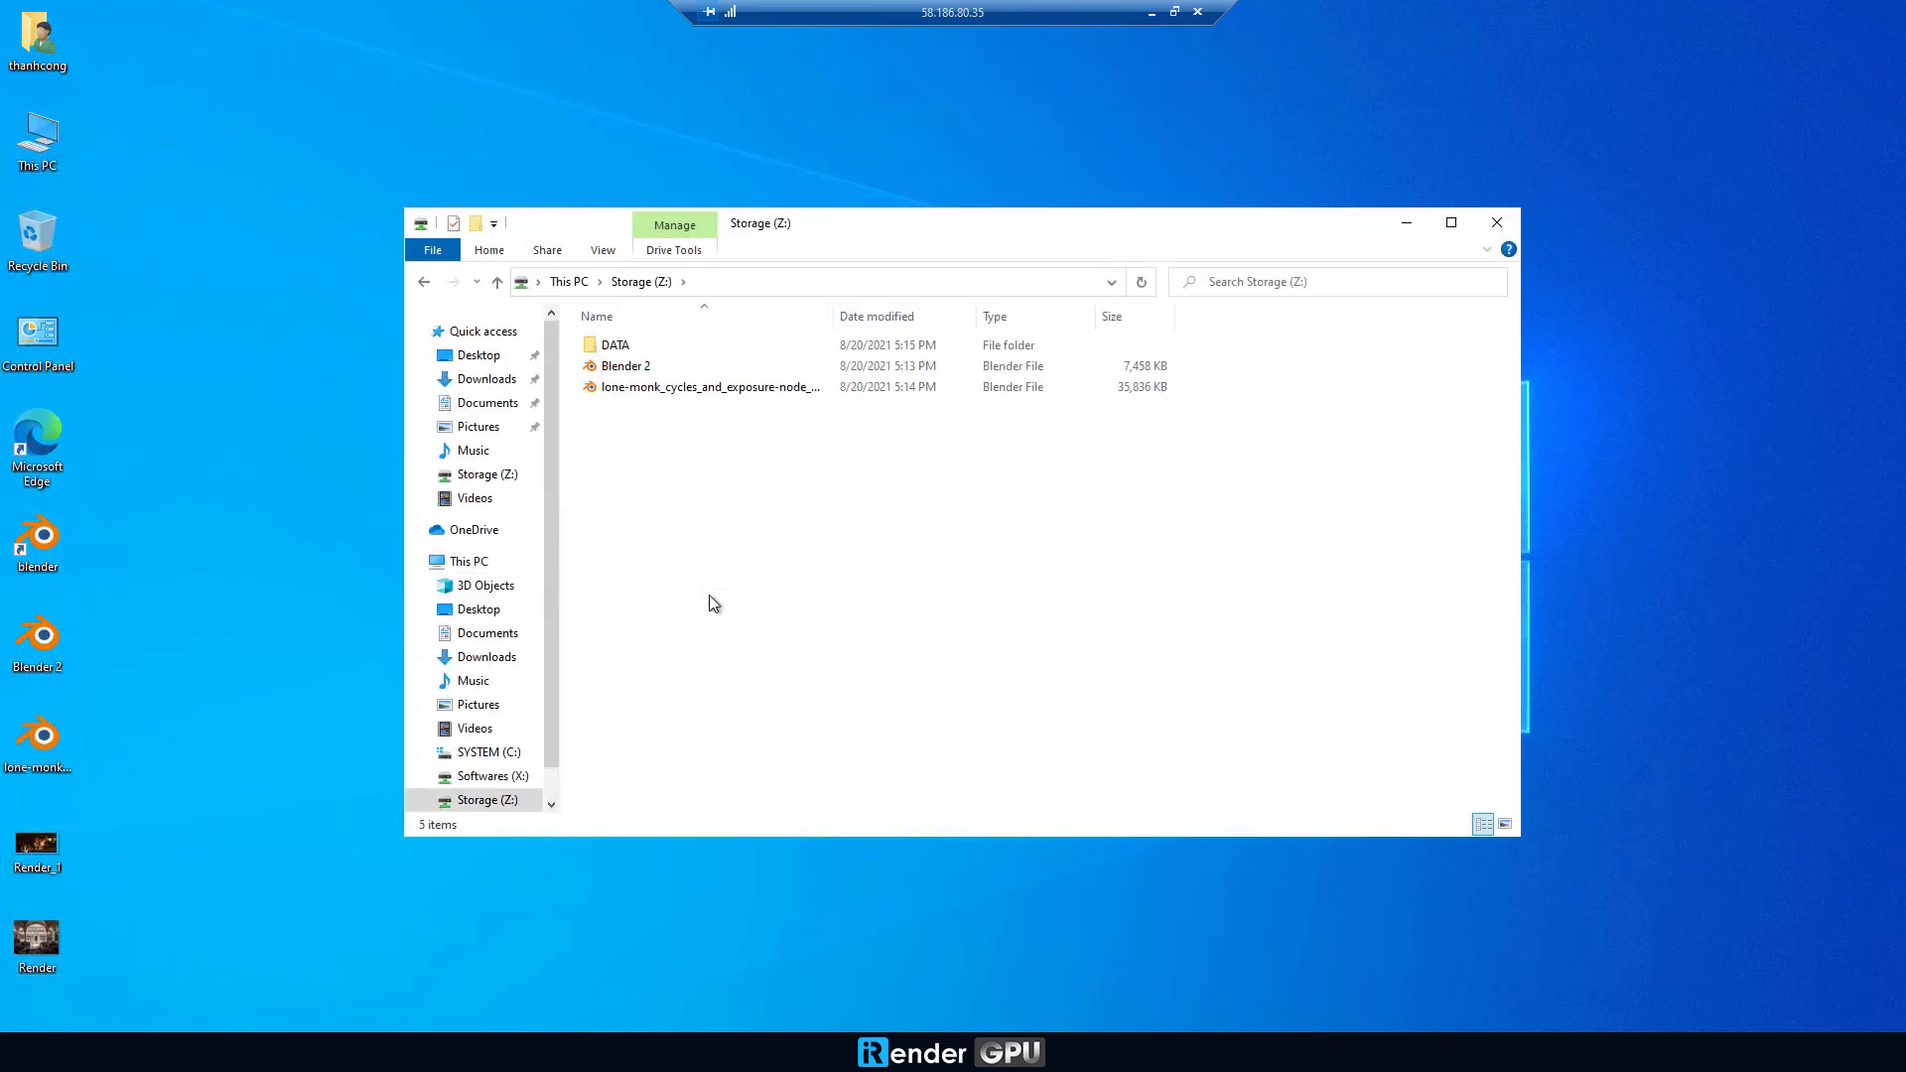
Permanently delete the Blender installer file from the desktop
{"action": "left_click", "coordinate": [1497, 224]}
{"action": "left_click", "coordinate": [586, 477]}
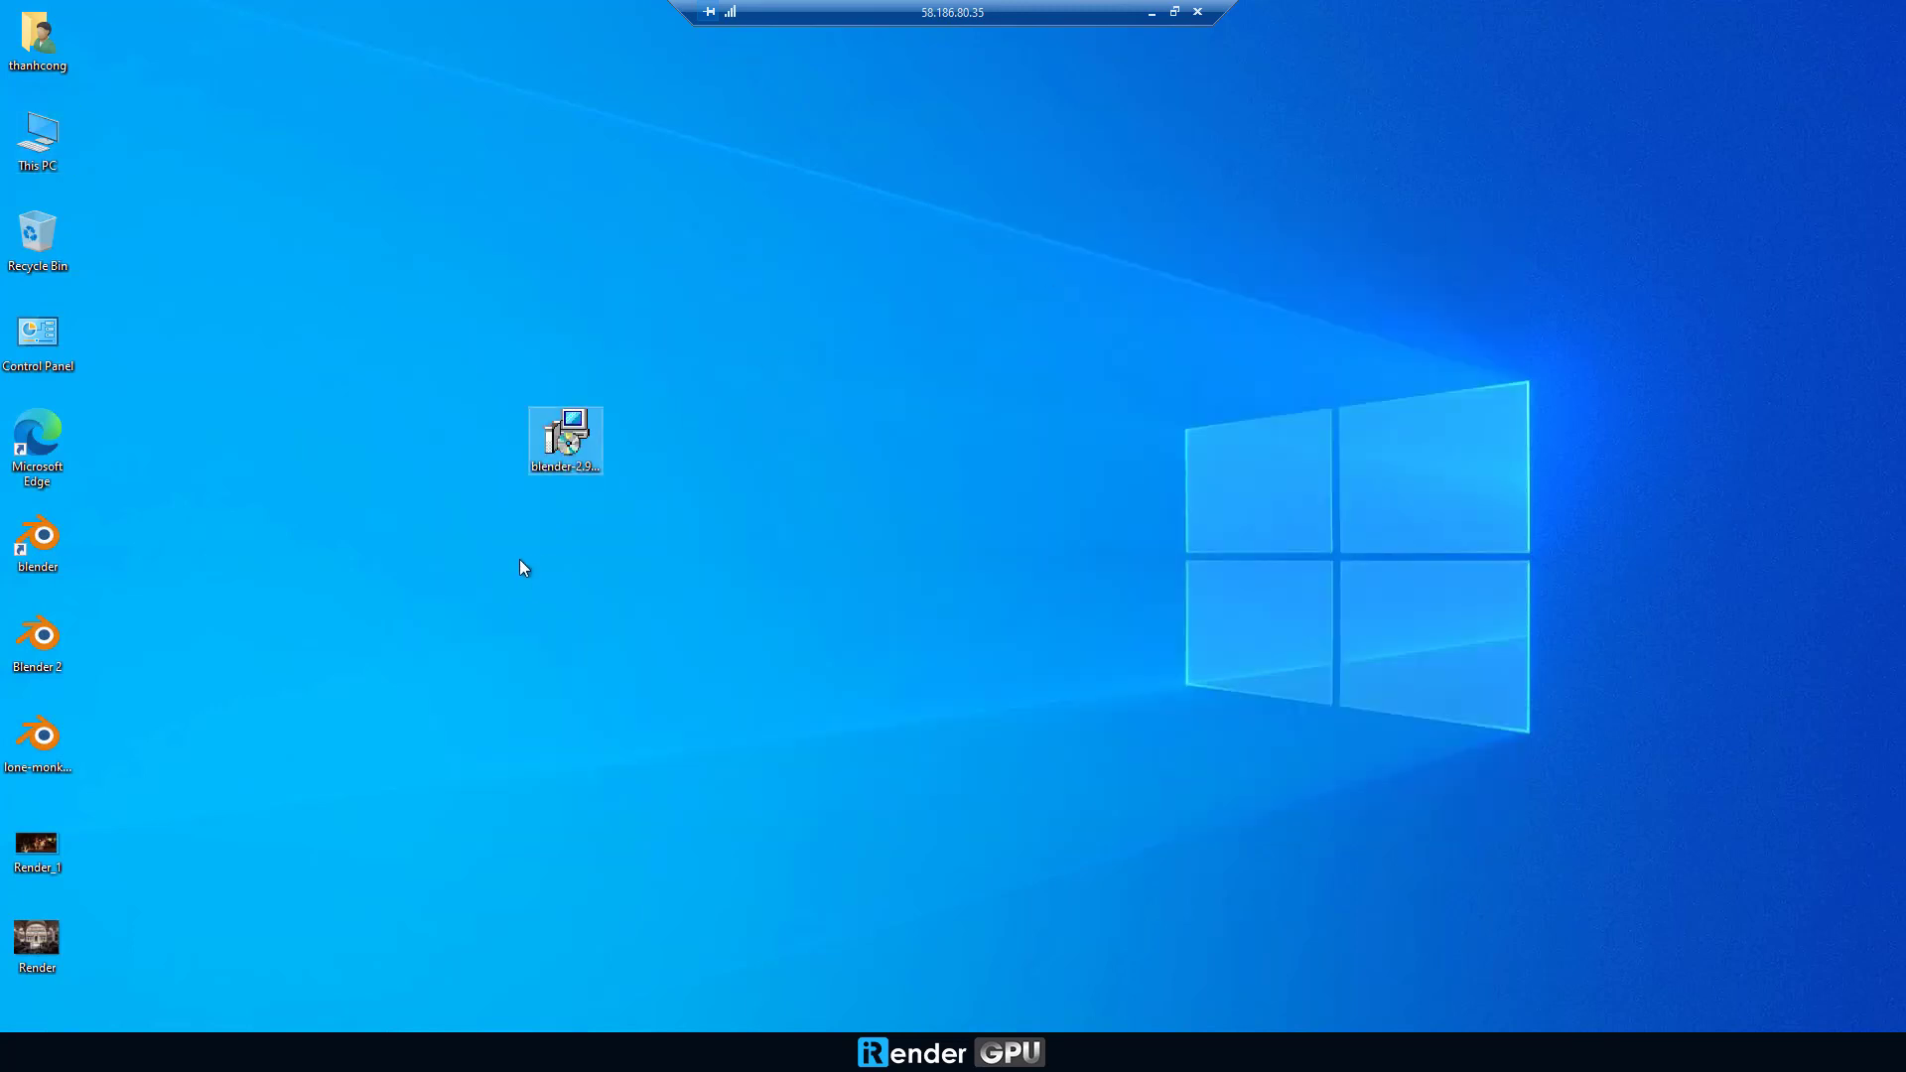
{"action": "right_click", "coordinate": [583, 455]}
{"action": "key", "text": "Escape"}
{"action": "key", "text": "shift+Delete"}
{"action": "key", "text": "Return"}
Disconnect the remote session and shut down the 4xRTX3080 GPU machine
{"action": "left_click", "coordinate": [1197, 12]}
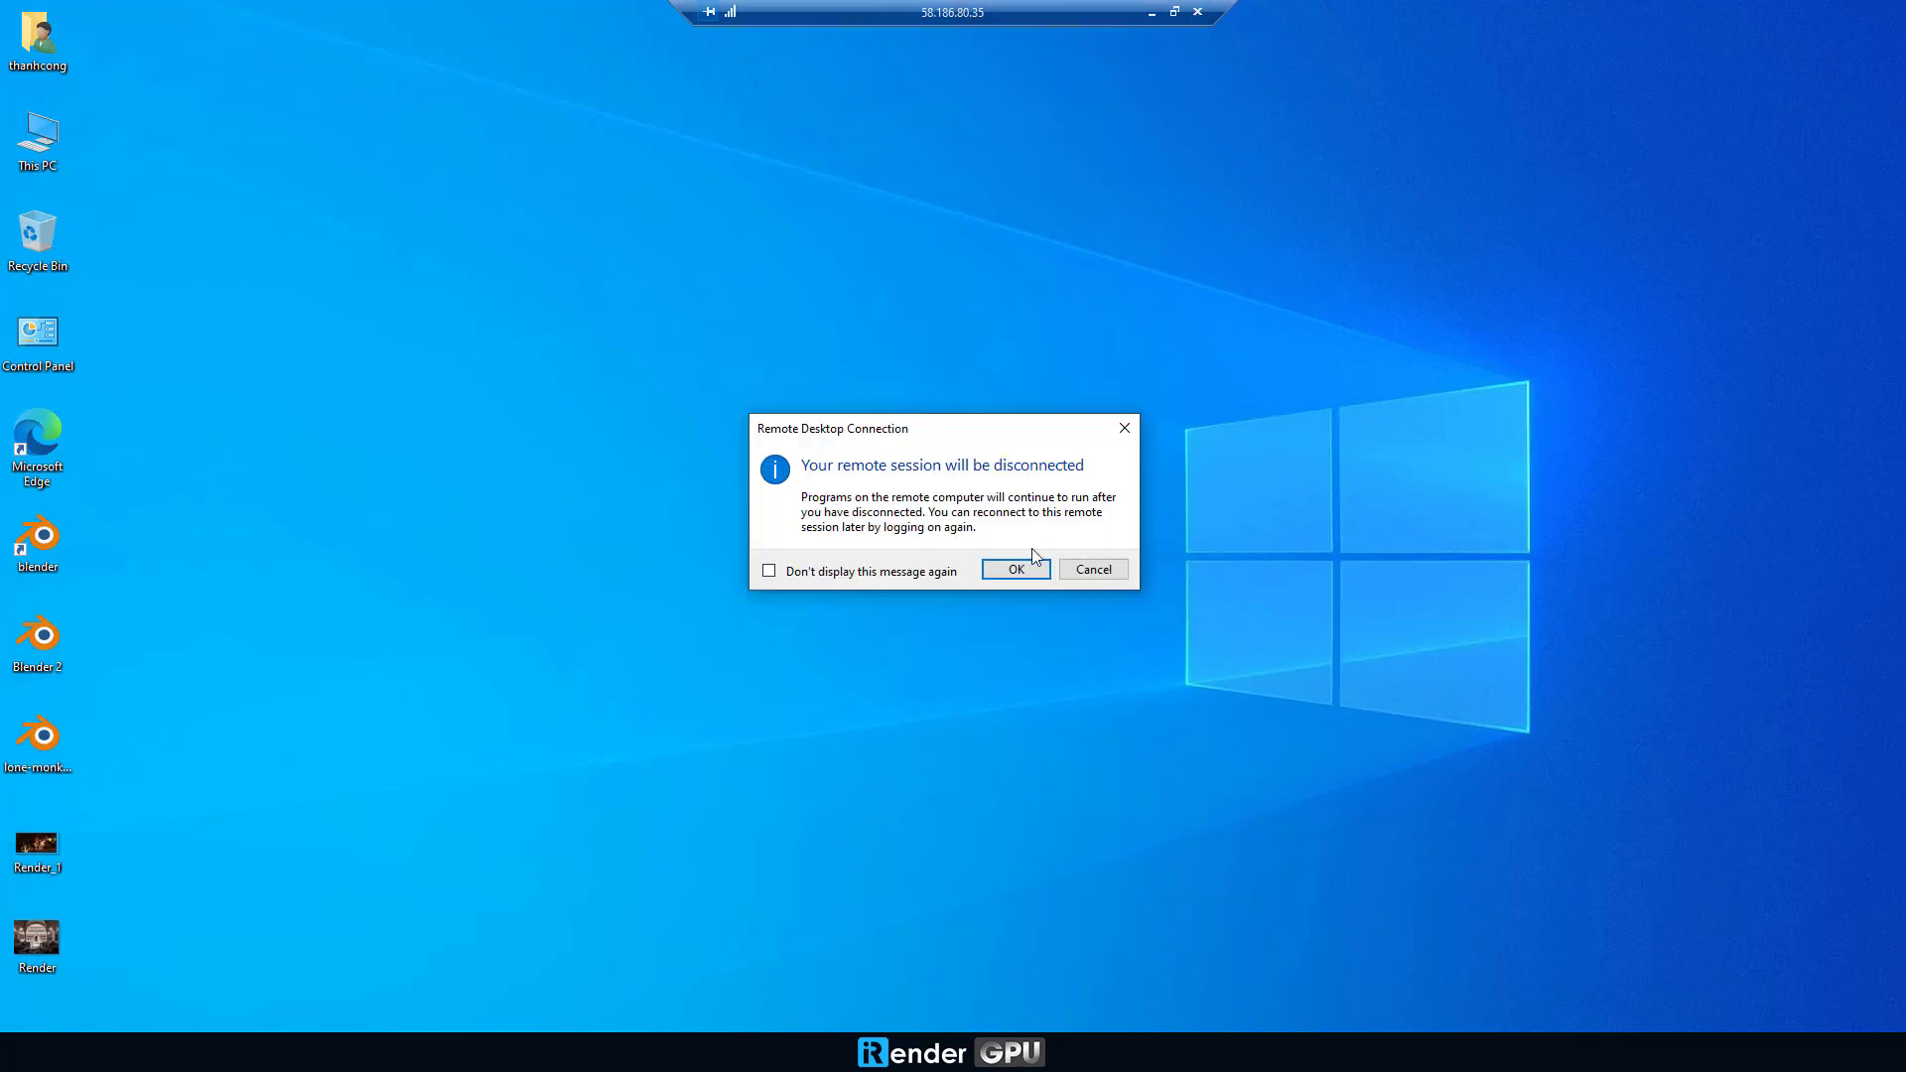
{"action": "left_click", "coordinate": [1016, 570]}
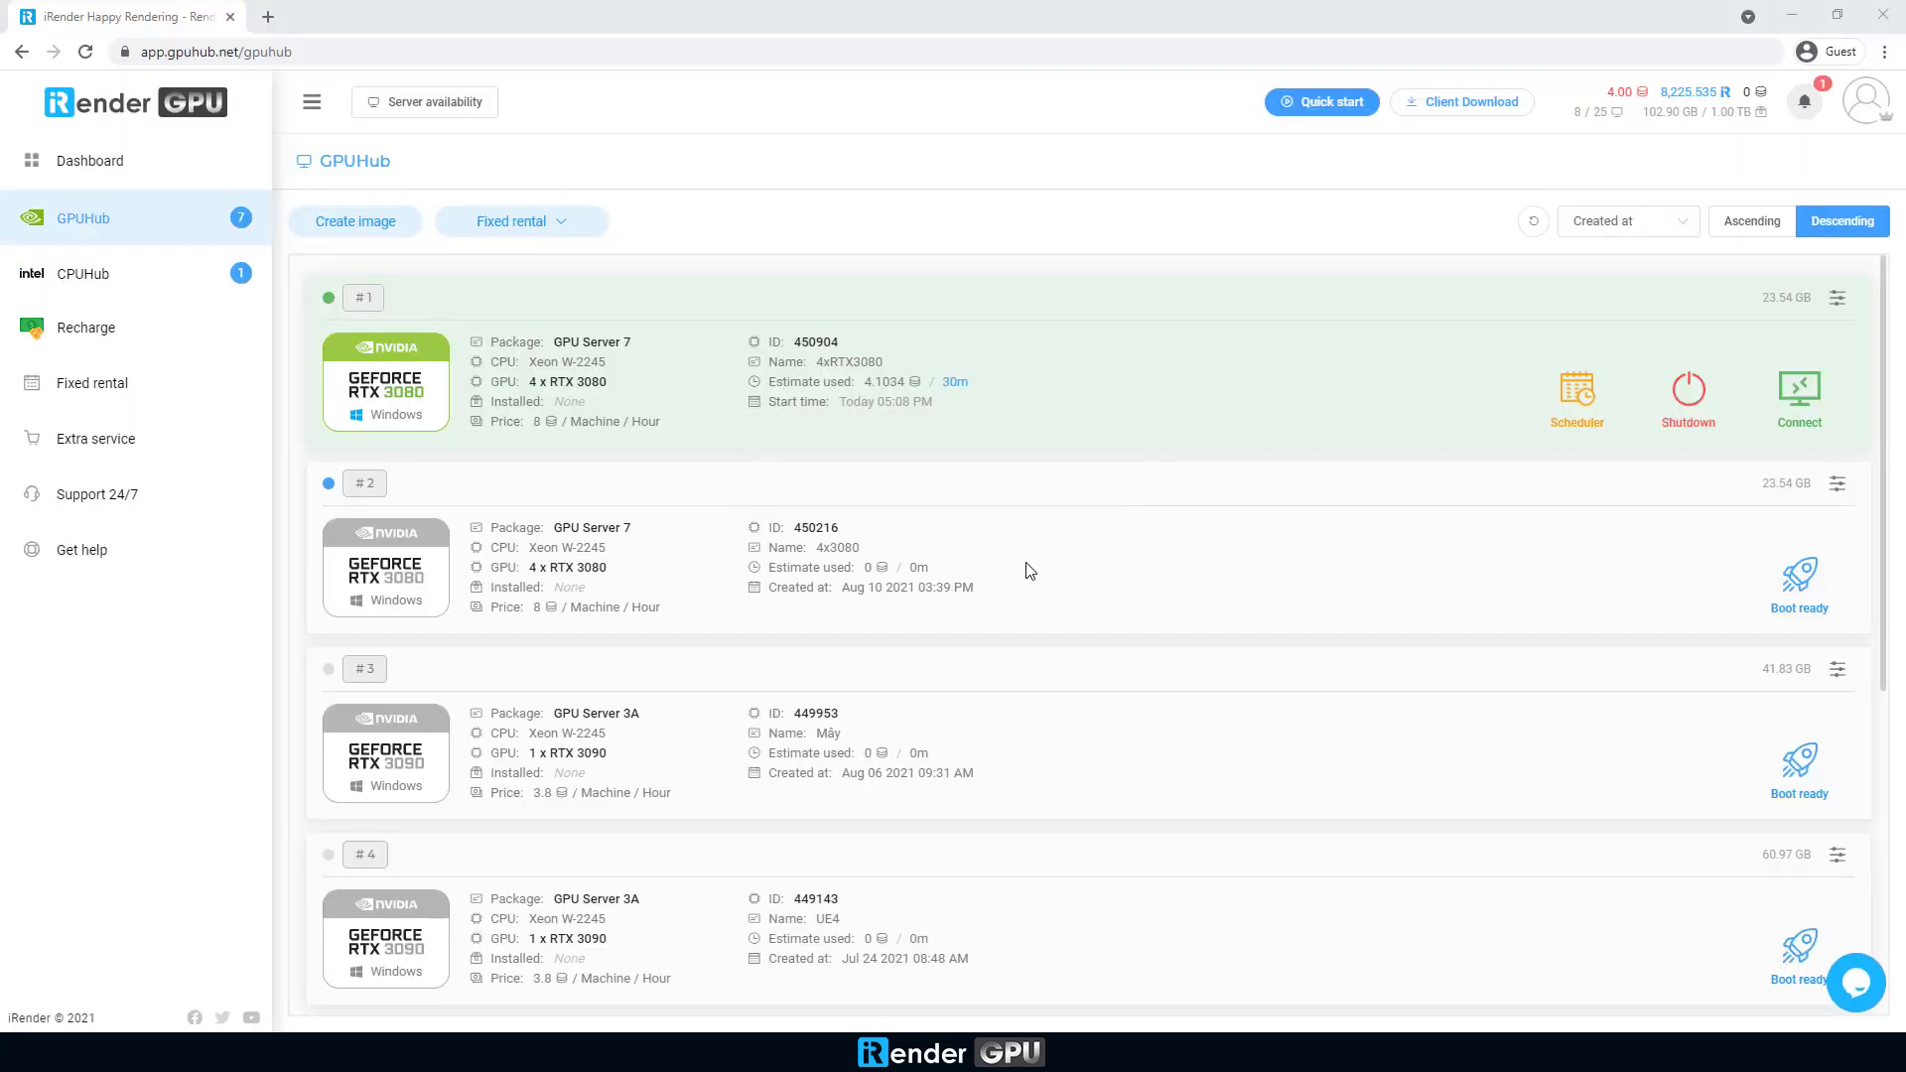
{"action": "left_click", "coordinate": [1688, 397]}
{"action": "left_click", "coordinate": [1207, 675]}
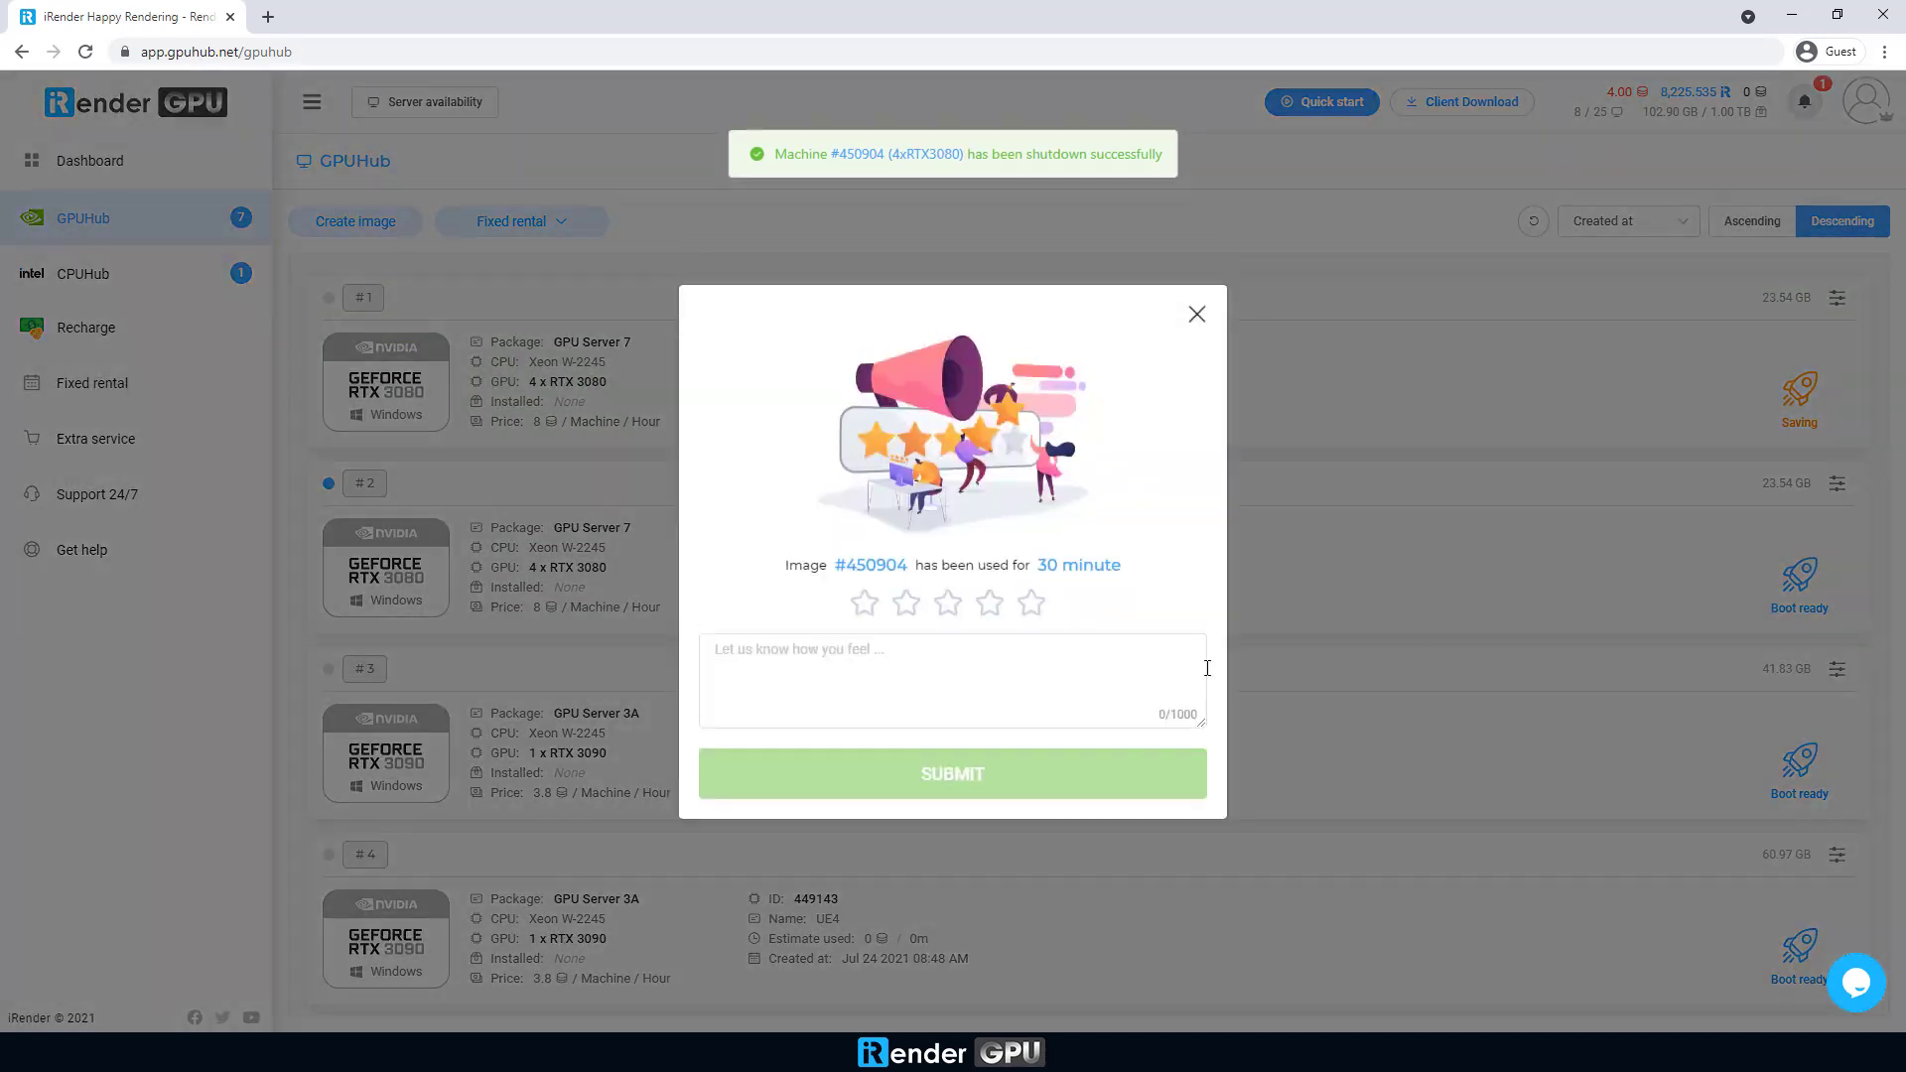
{"action": "left_click", "coordinate": [1009, 660]}
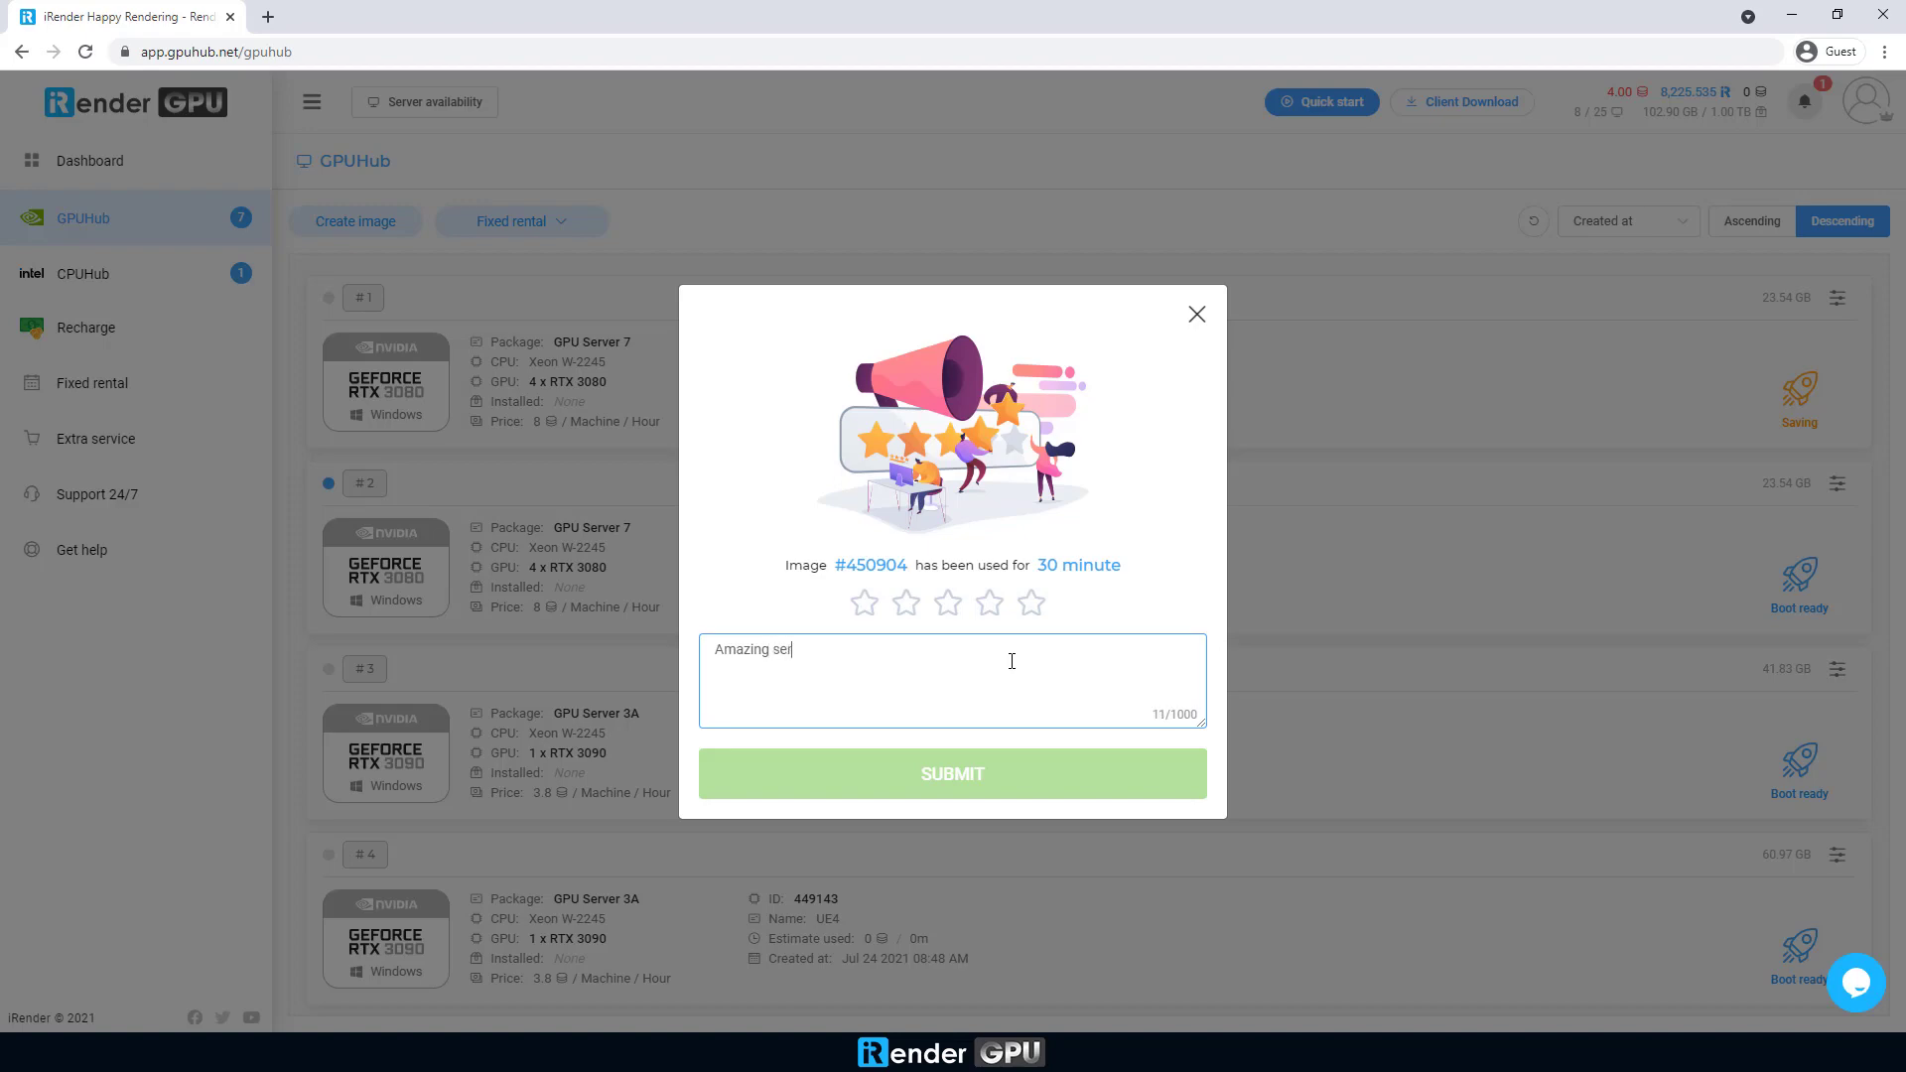
Enter the feedback note 'Amazing server!' in the rating dialog
{"action": "type", "text": "Amazing server!"}
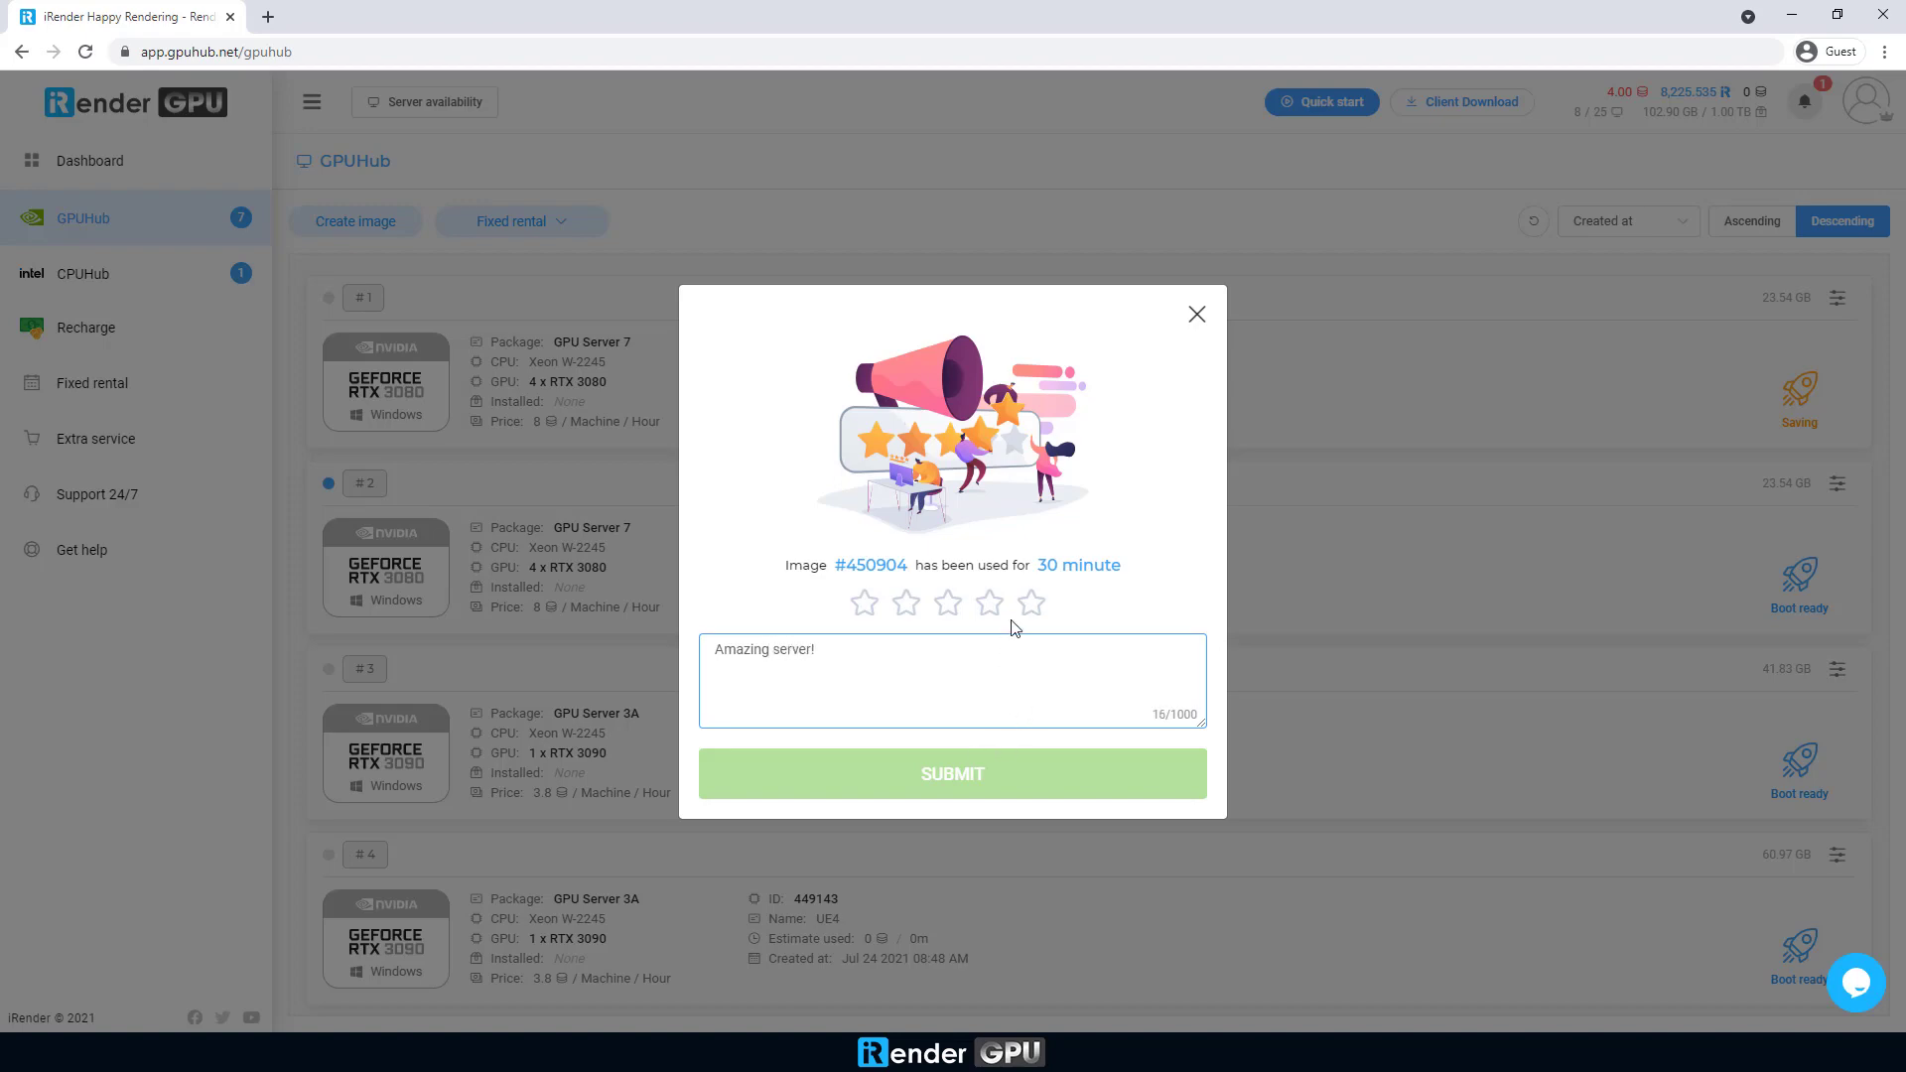